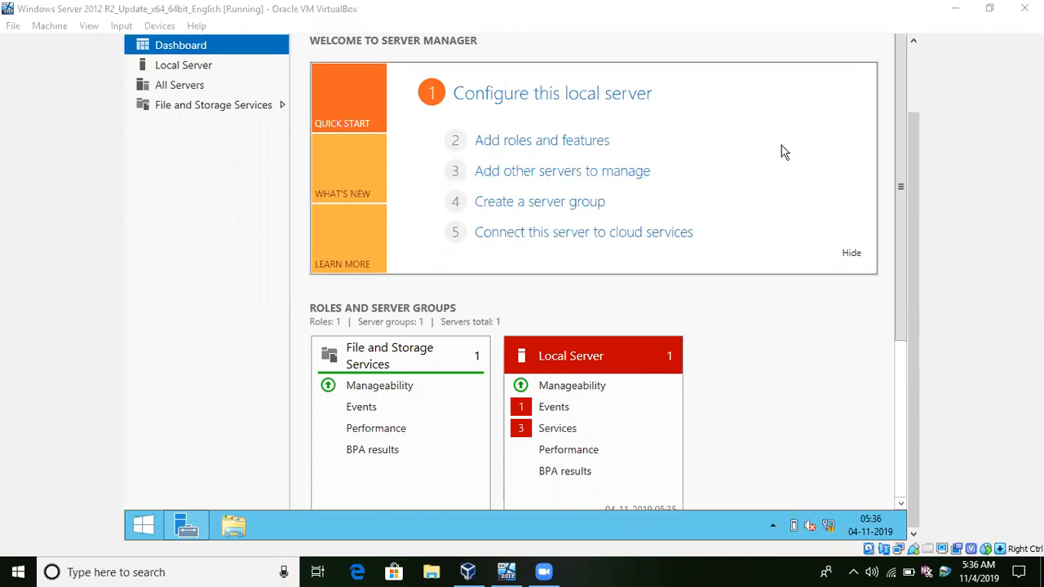
Start adding roles and features, choosing a role-based or feature-based installation on server WIN-67KRSTD0VSB from the server pool.
left_click_drag(912, 166, 912, 164)
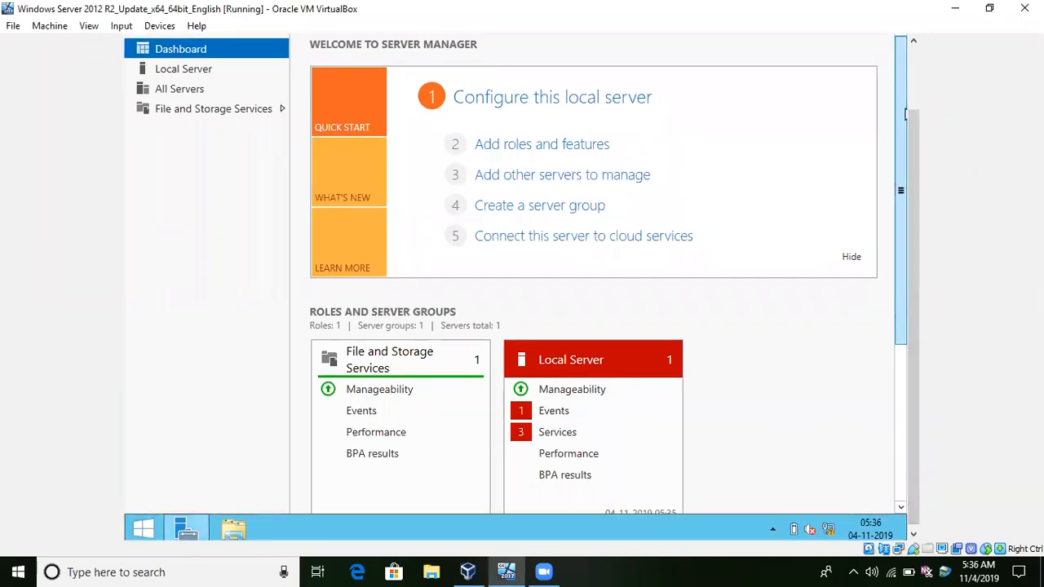
left_click_drag(923, 123, 906, 275)
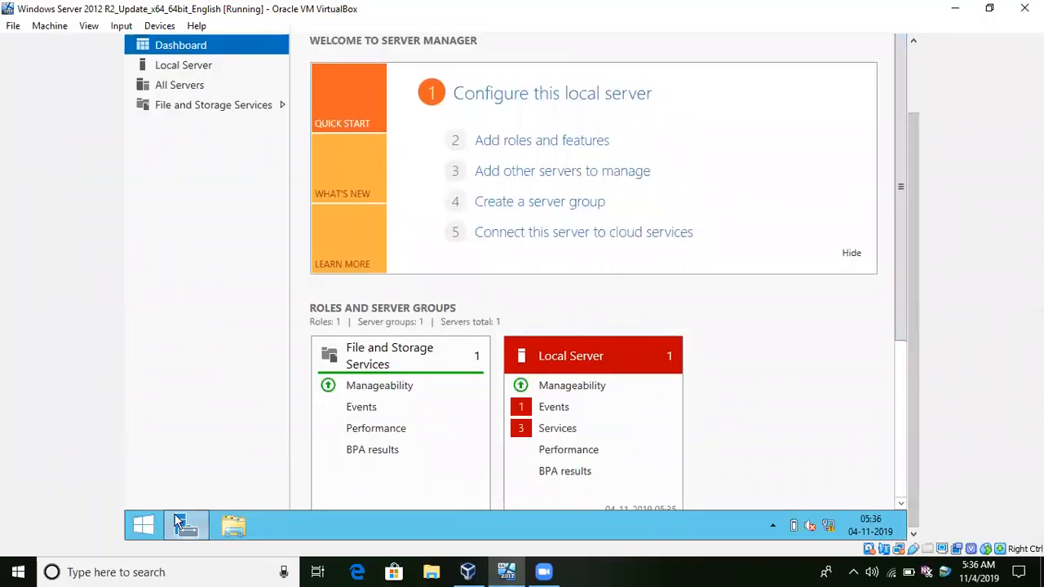
mouse_move(175, 516)
left_click_drag(913, 291, 924, 200)
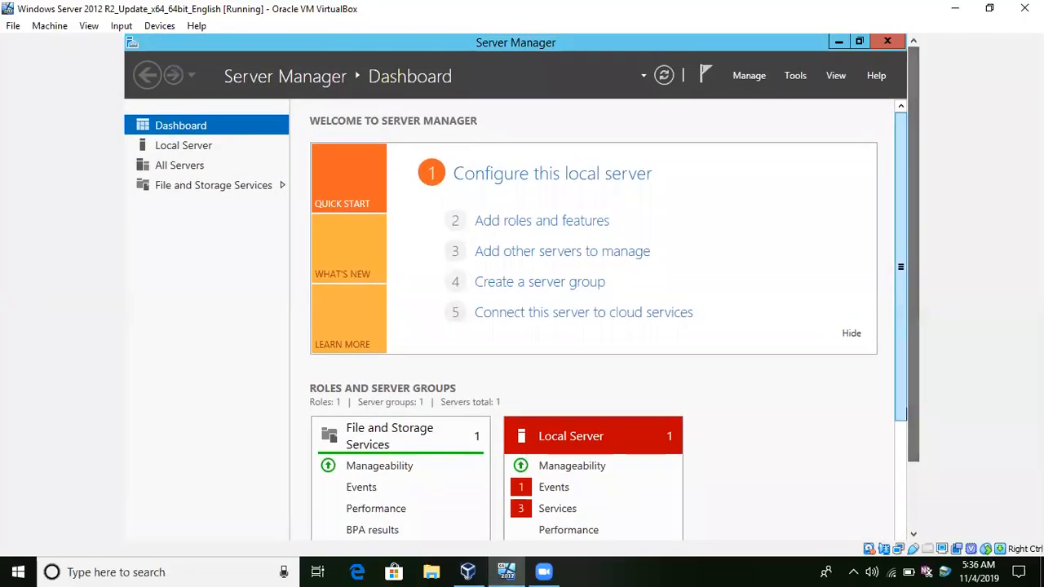
left_click(553, 224)
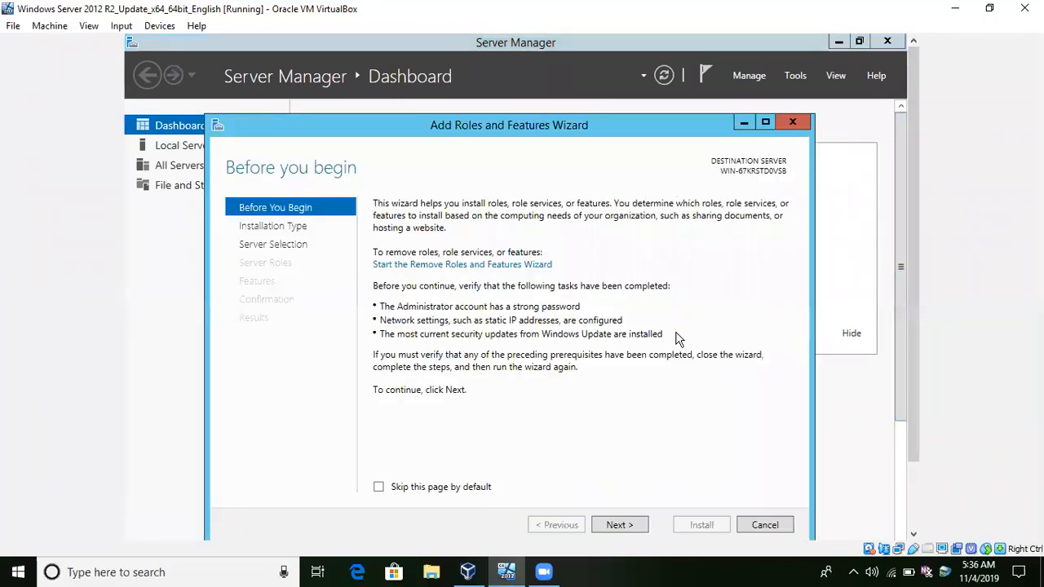
left_click(626, 528)
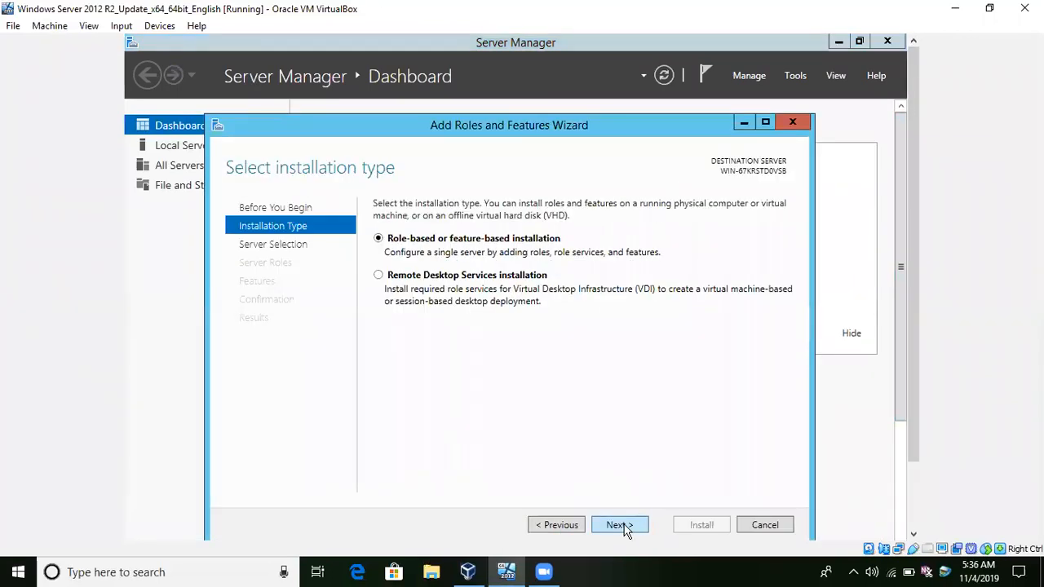
left_click(625, 528)
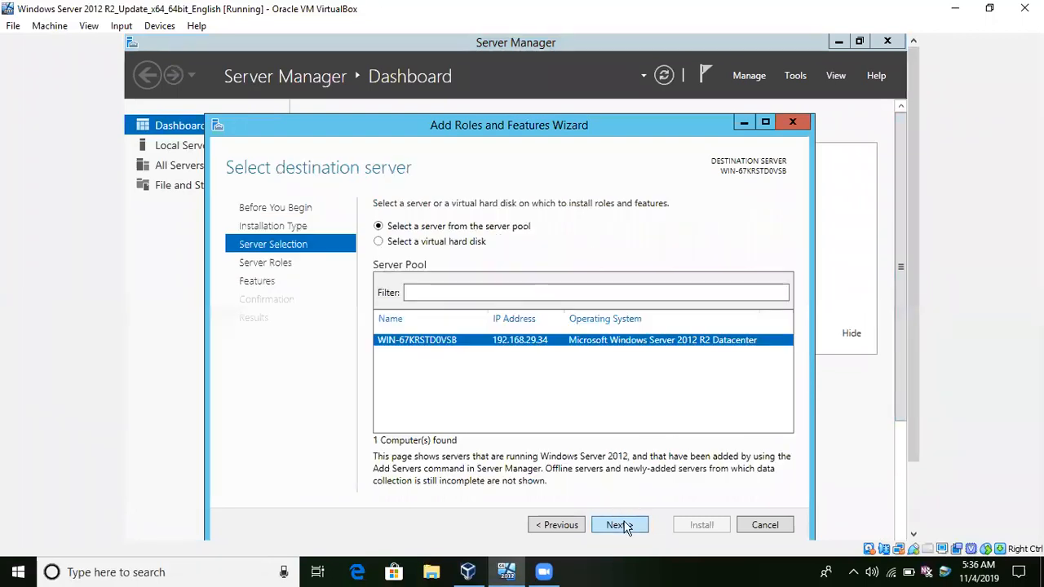
left_click(625, 527)
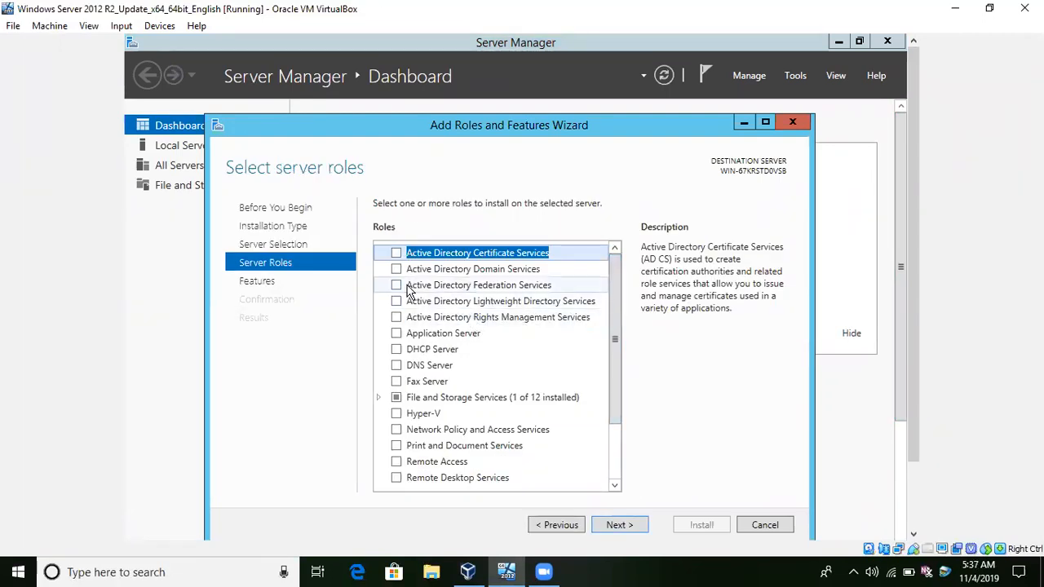
Select the Active Directory Domain Services and DHCP Server roles with their required features, continuing past the static IP validation warning.
left_click(396, 270)
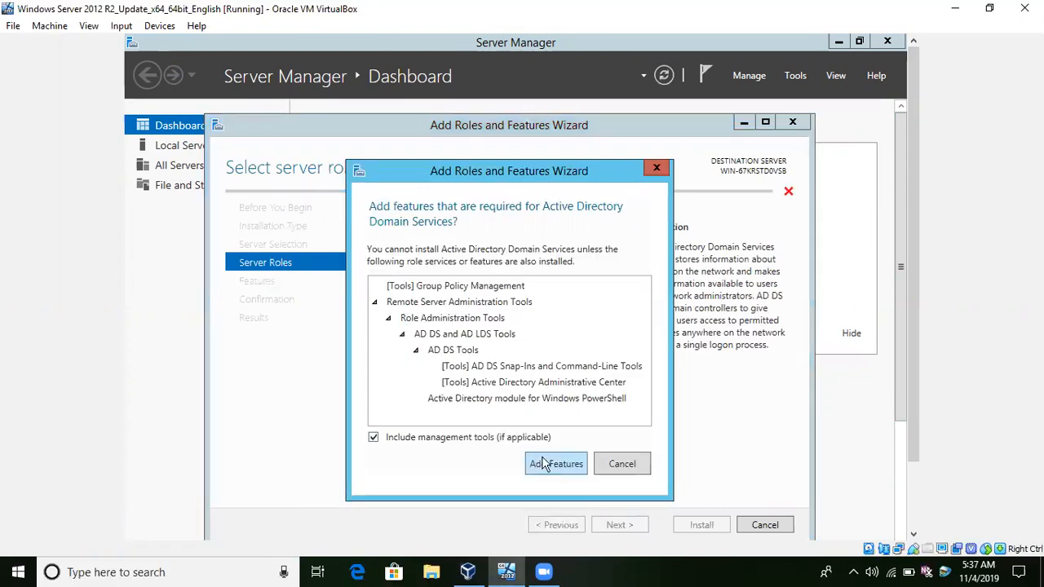
left_click(544, 463)
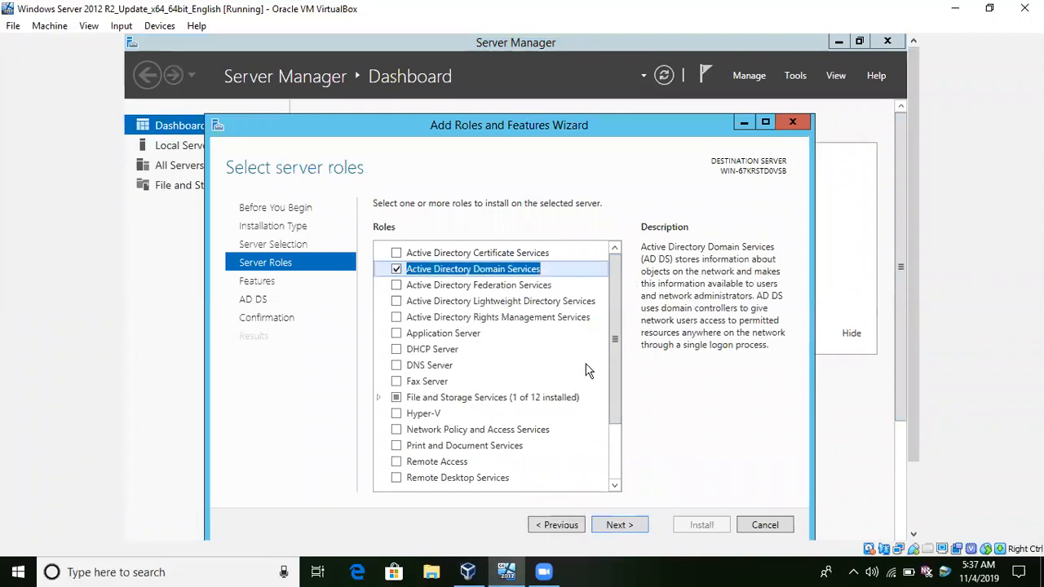
left_click(399, 350)
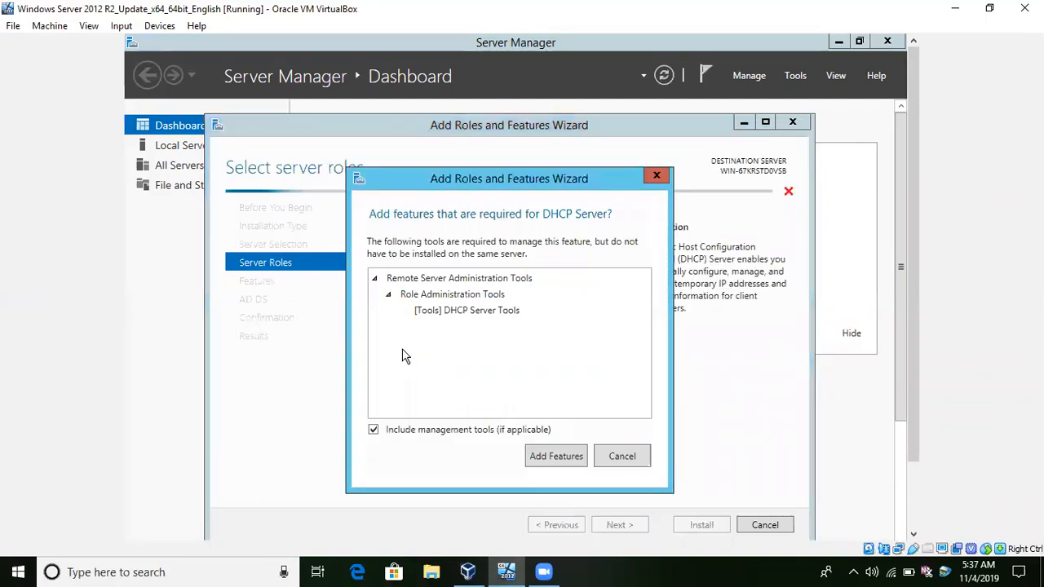
left_click(552, 457)
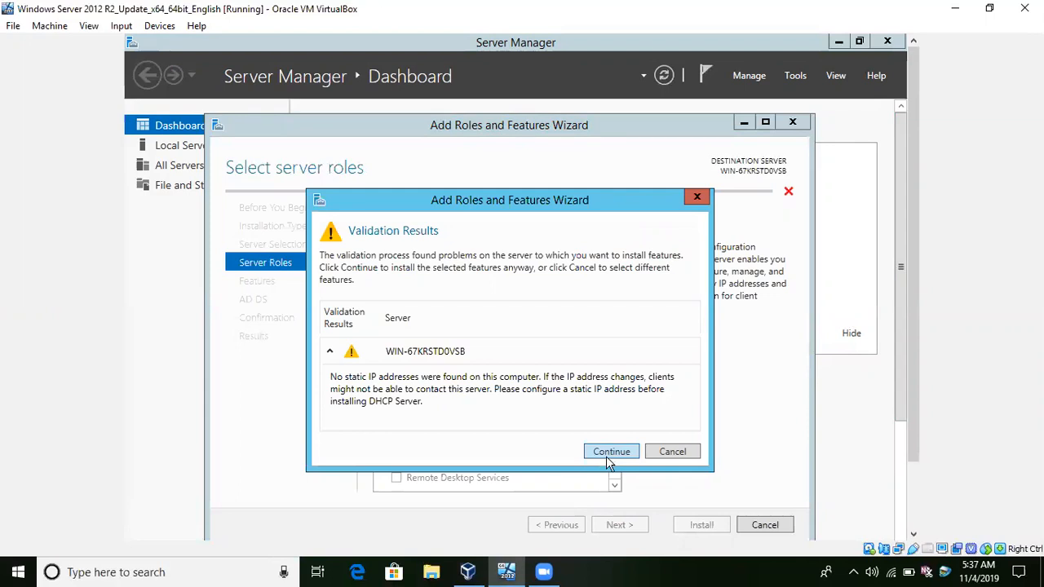
left_click(607, 458)
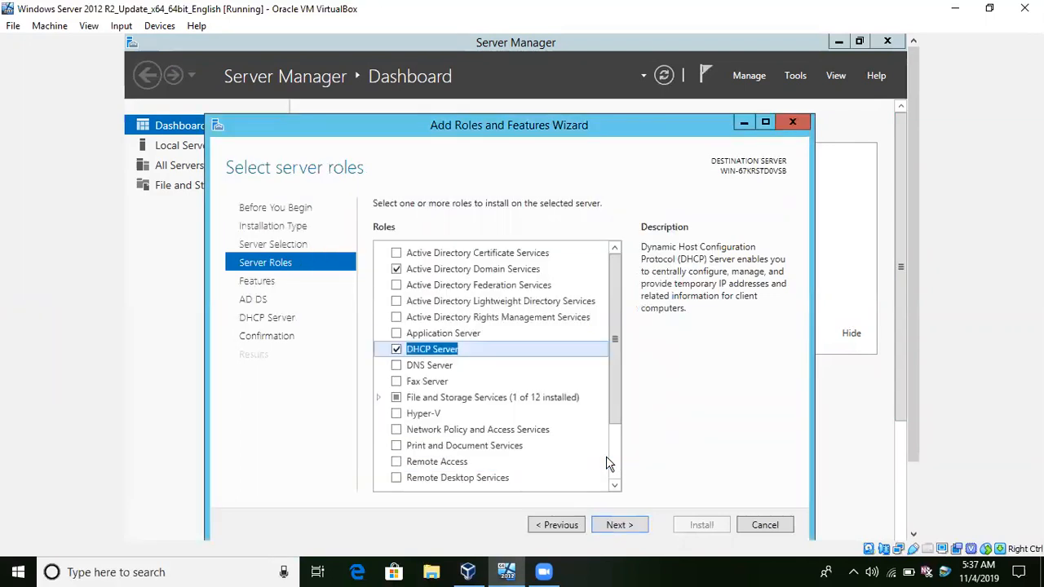
Select the DNS Server role with its required features, continuing despite the static IP validation warning.
left_click(396, 366)
left_click(545, 456)
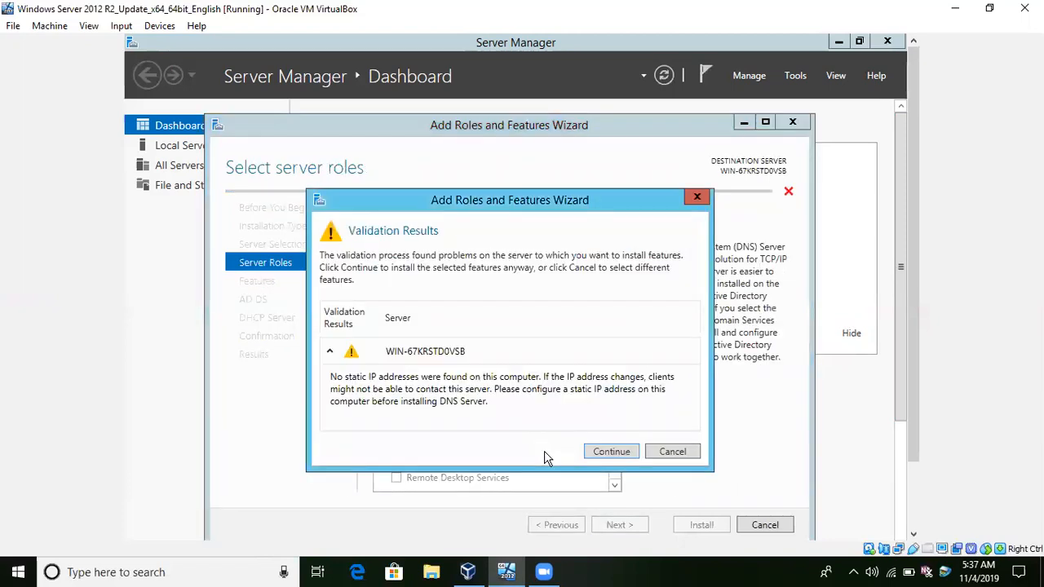
left_click(612, 452)
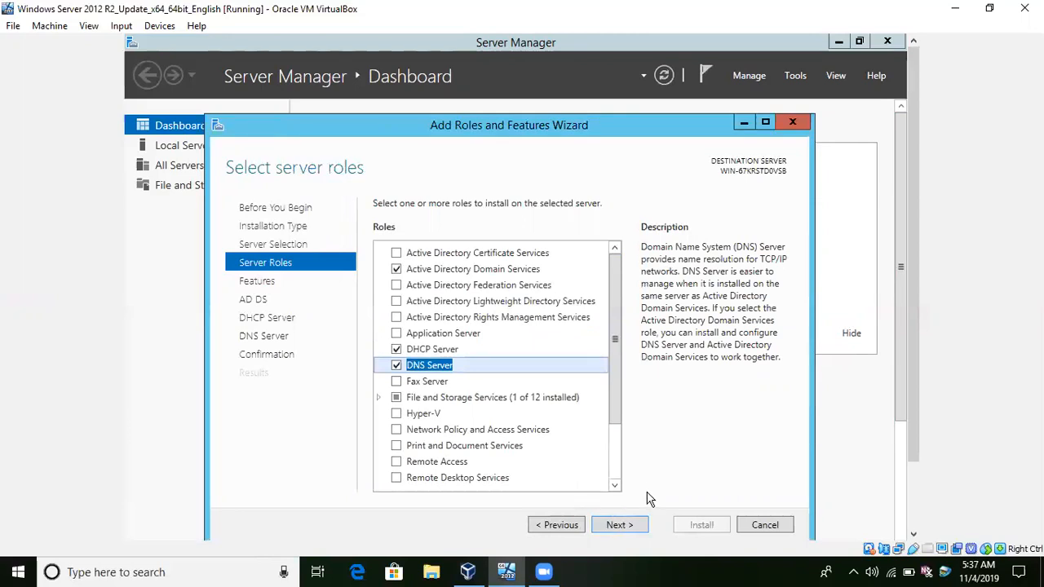
left_click_drag(617, 398, 620, 471)
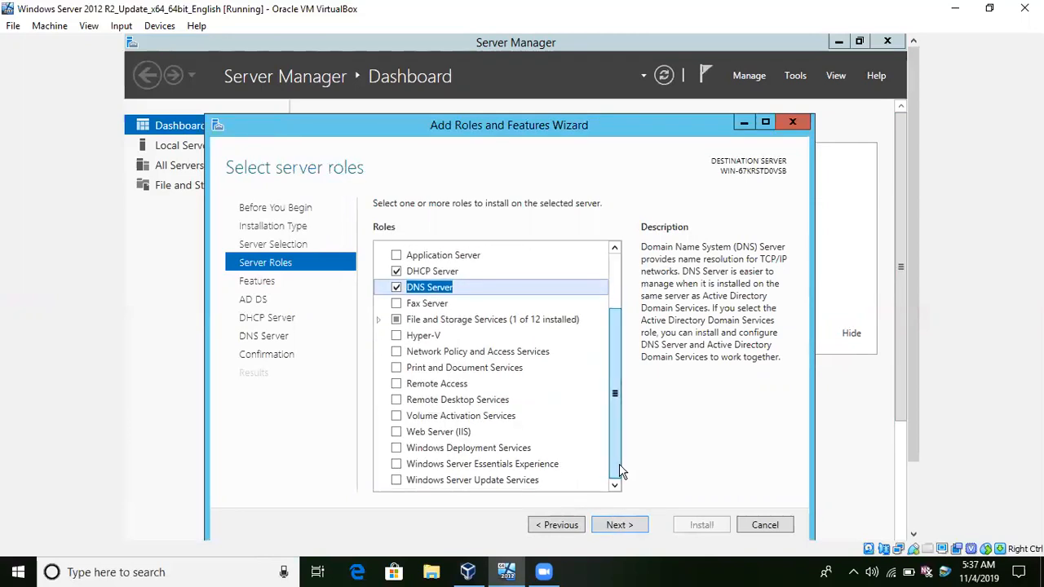
Keep the preselected features, install the chosen roles, and close the wizard once the installation has finished.
left_click(620, 525)
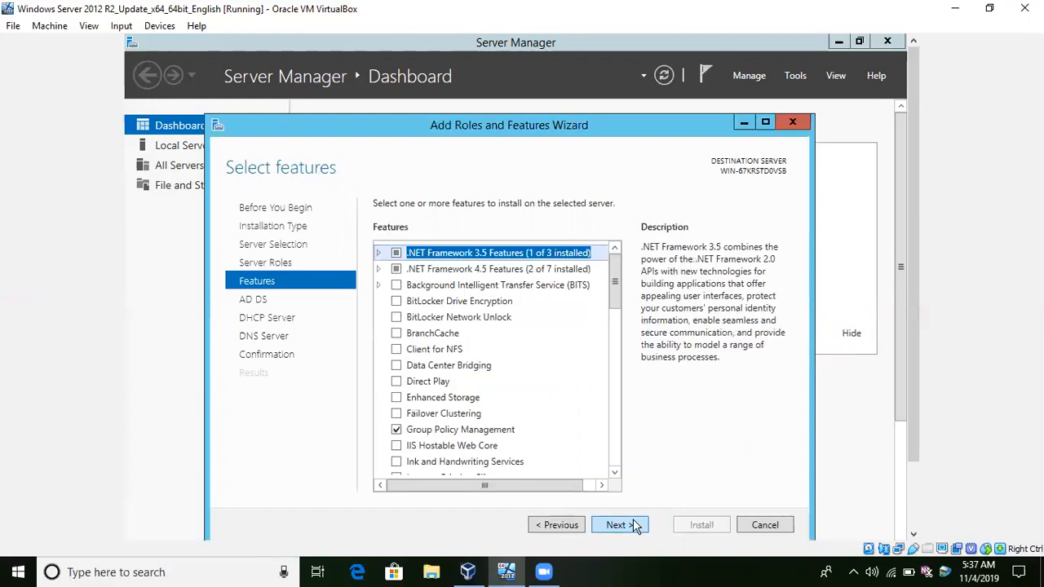
left_click(635, 527)
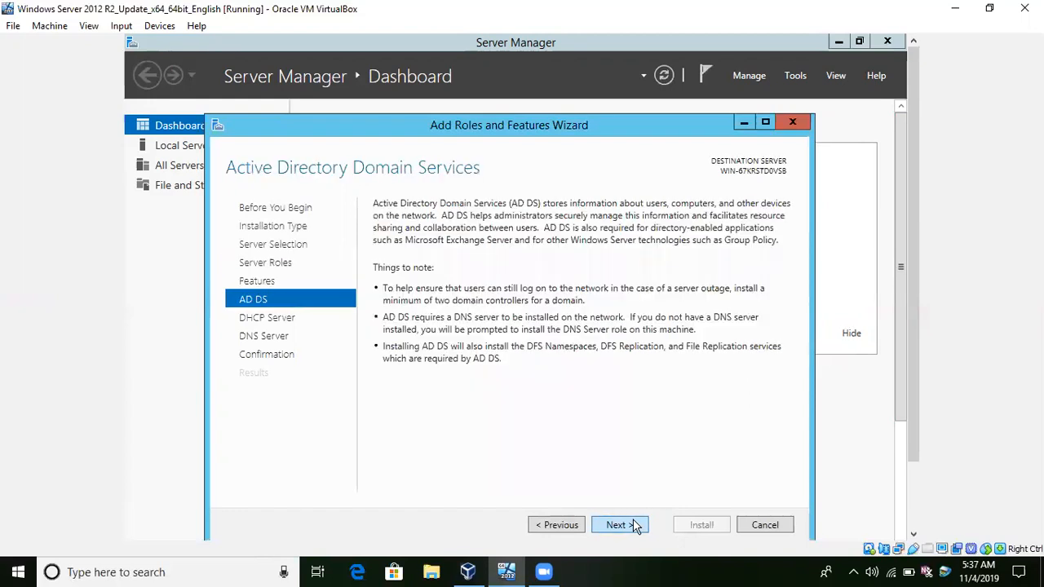
left_click(634, 526)
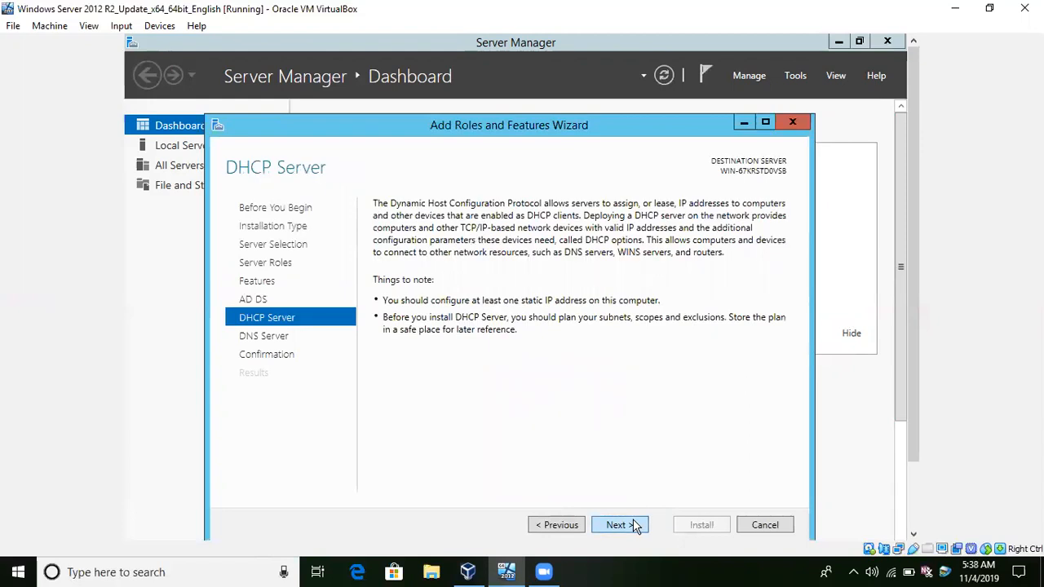
left_click(635, 527)
left_click(636, 527)
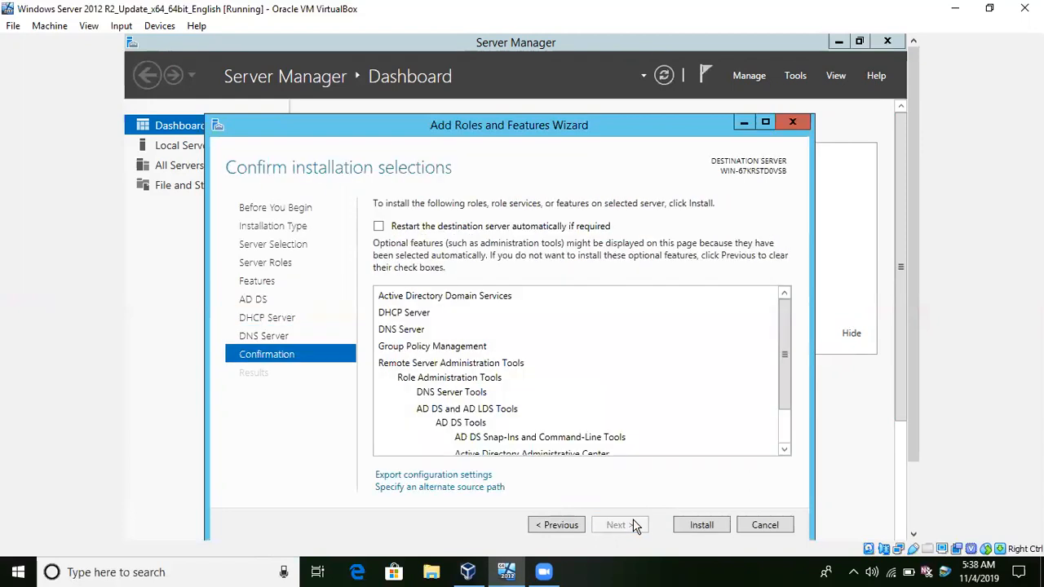
left_click(683, 525)
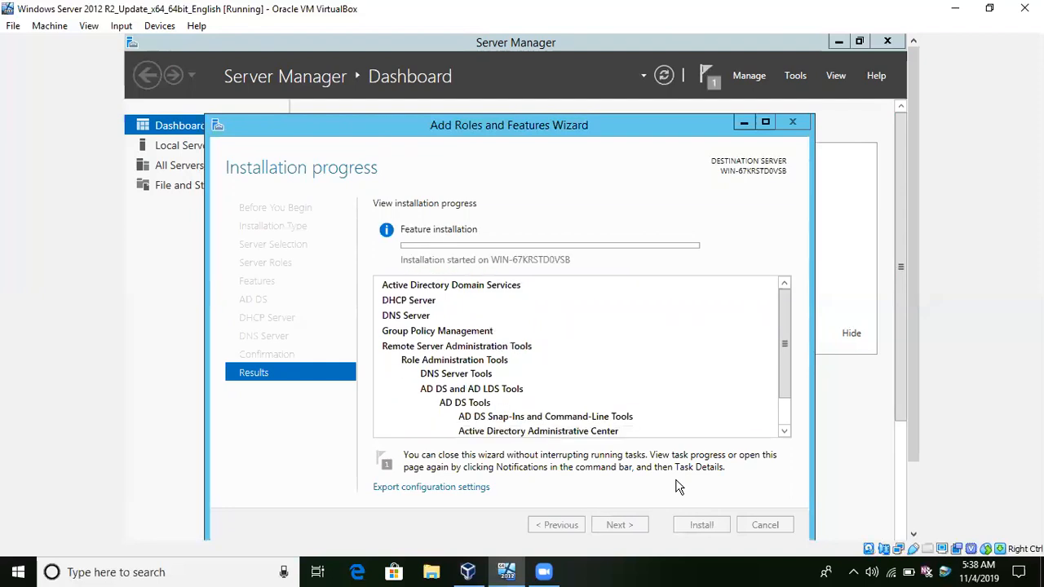
left_click_drag(783, 344, 797, 265)
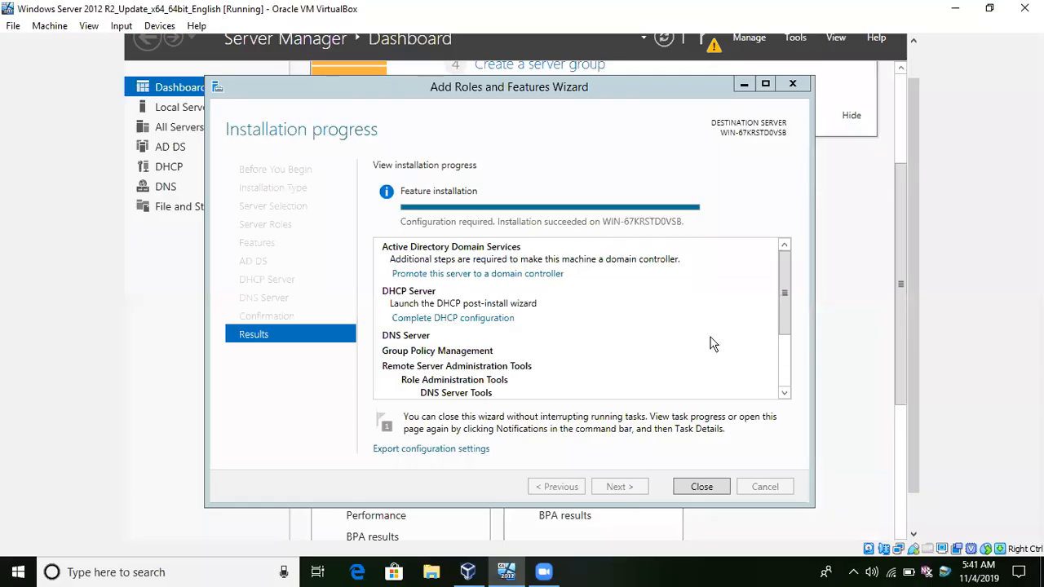
left_click(701, 487)
Start promoting this server to a domain controller from the post-deployment configuration notification.
left_click_drag(897, 257, 915, 122)
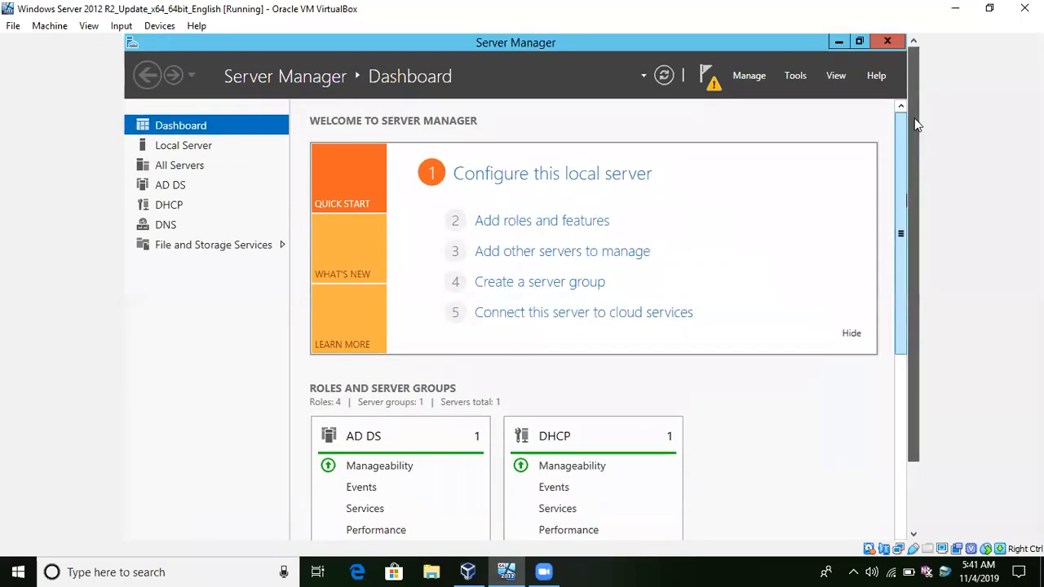
left_click(717, 84)
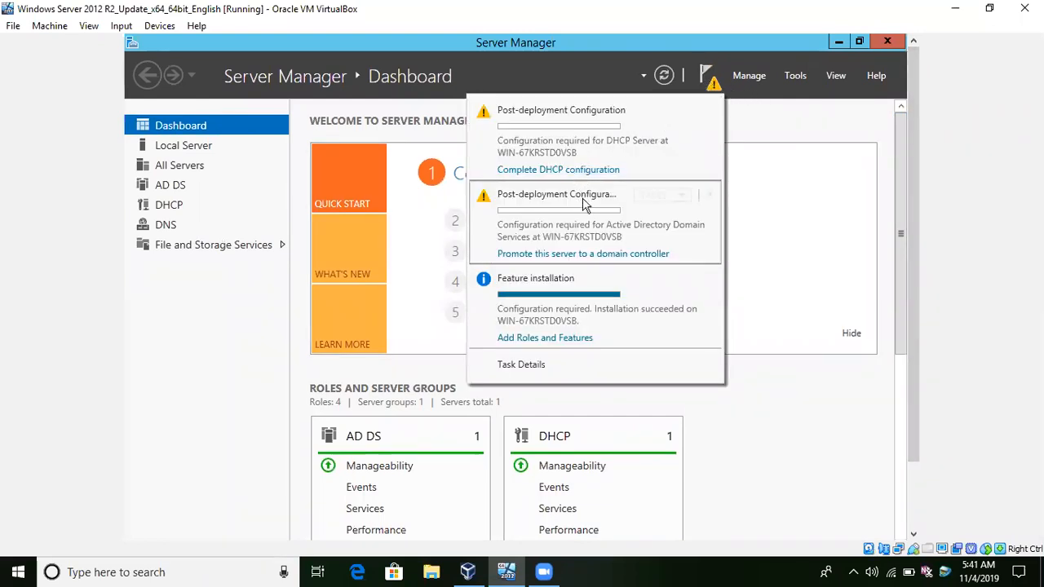
left_click(557, 257)
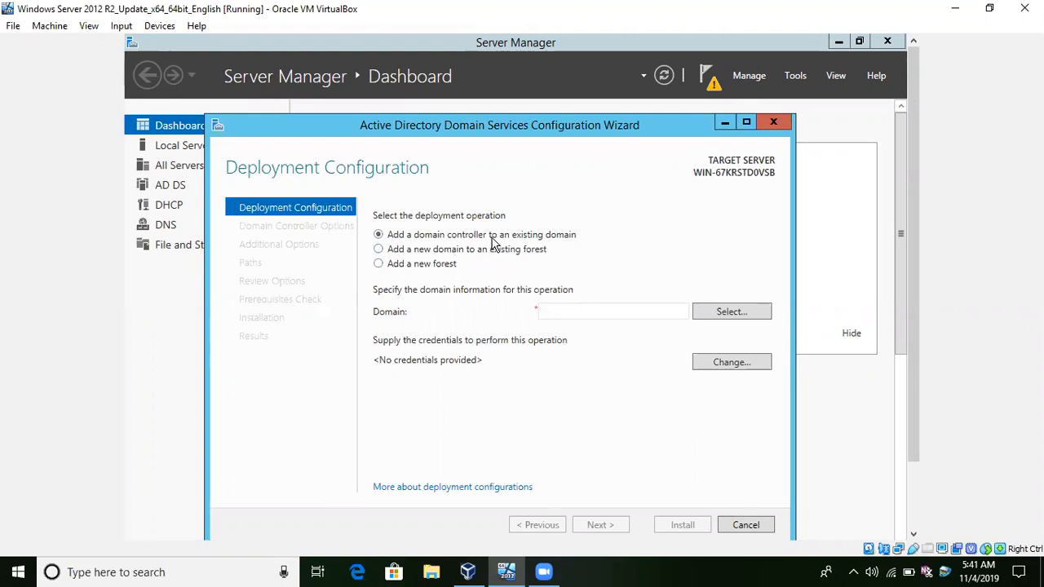
Set the deployment operation to add a new forest with the root domain name testing.com and continue.
left_click(451, 265)
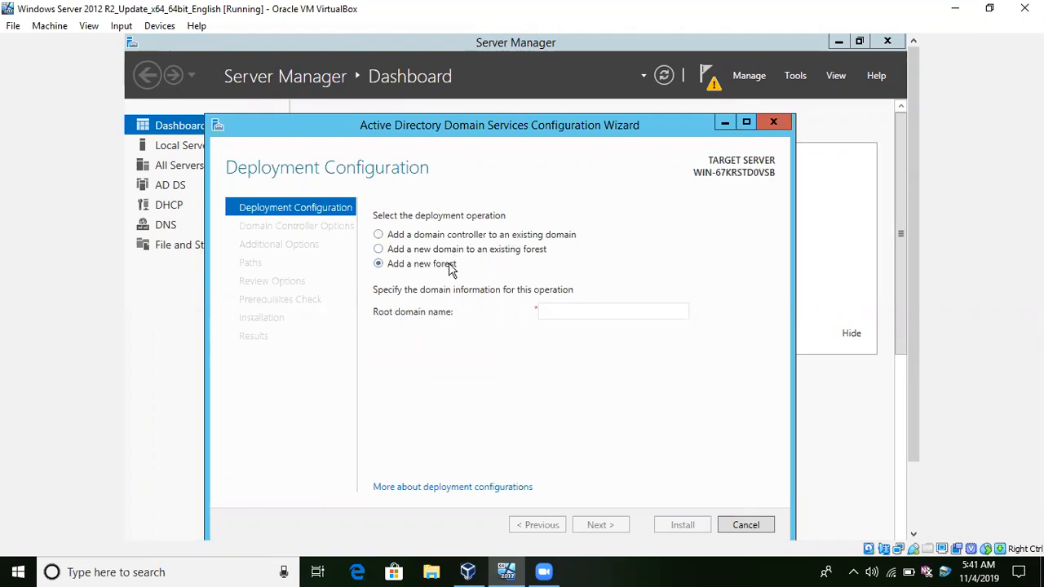
left_click(574, 314)
type("u")
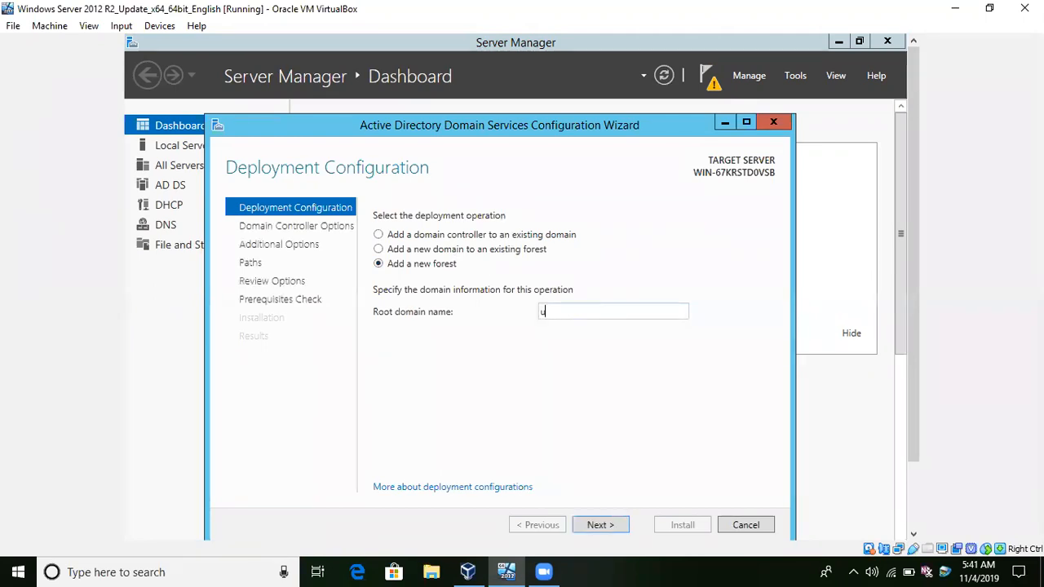
key("BackSpace")
type("testing.com")
left_click(612, 524)
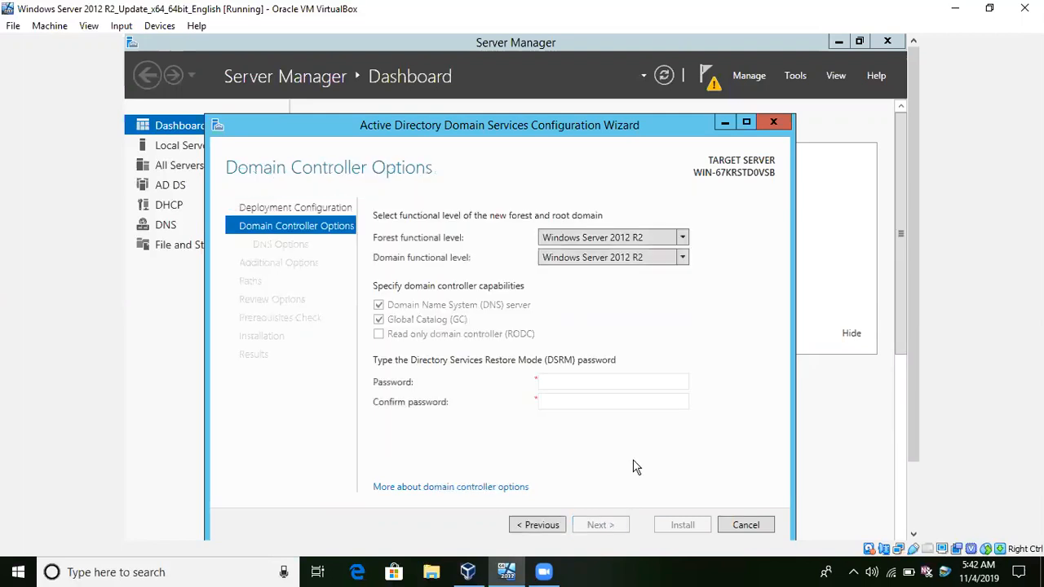
Examine the available forest and domain functional levels, keeping Windows Server 2012 R2 for both.
left_click(664, 237)
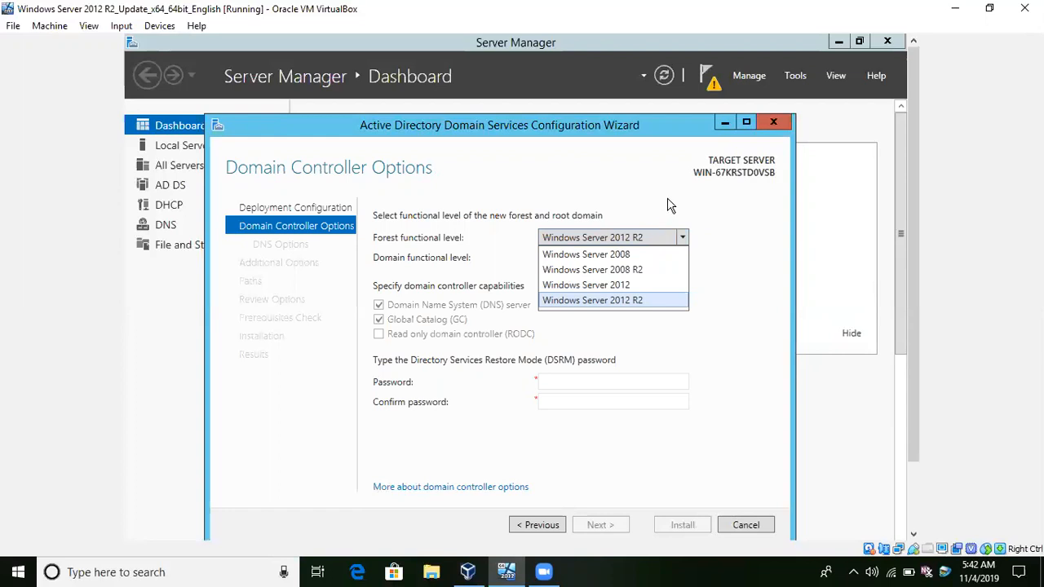
left_click(743, 303)
left_click(689, 260)
left_click(689, 260)
left_click(686, 238)
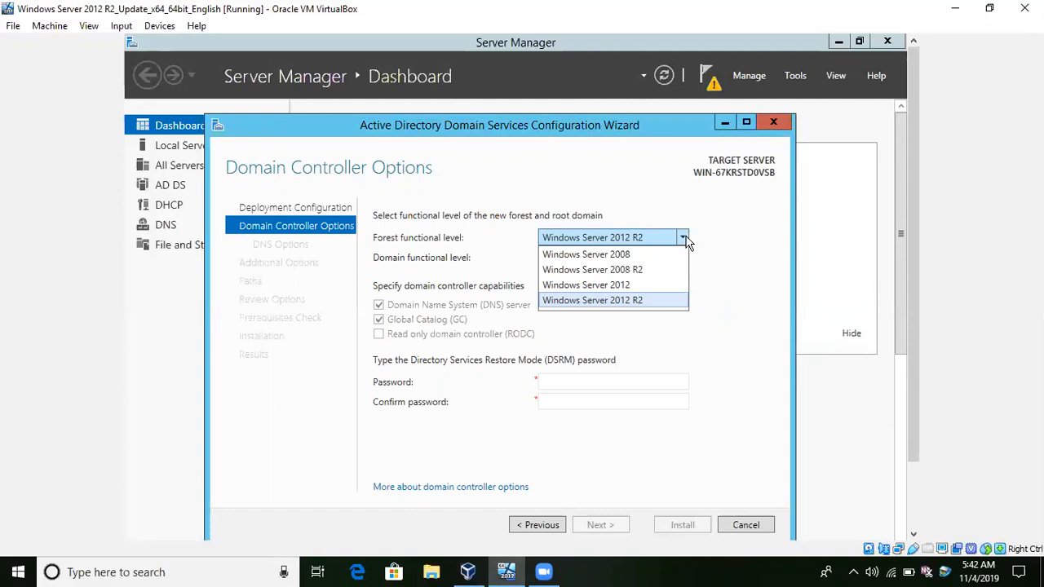
left_click(757, 254)
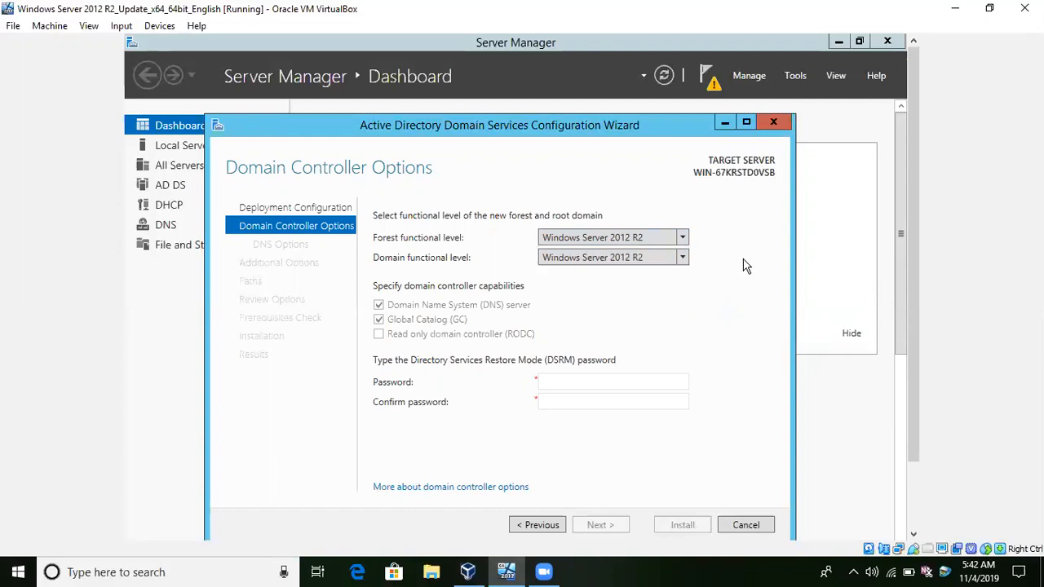
Enter and confirm the Directory Services Restore Mode (DSRM) password, and continue to the DNS options.
left_click(572, 383)
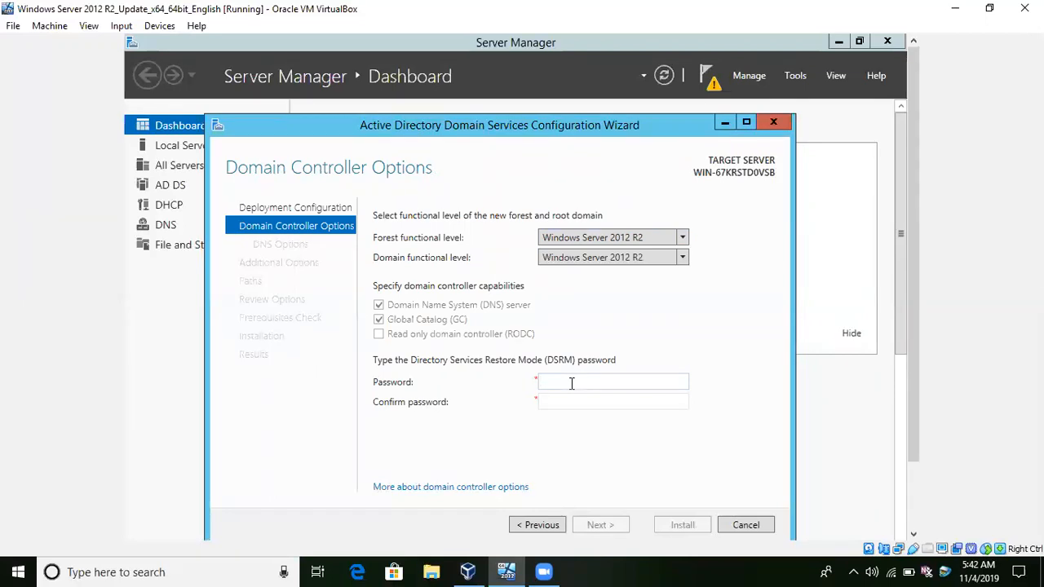
type("Pssw0rd@123")
key("Tab")
type("P@ssw0rd@123")
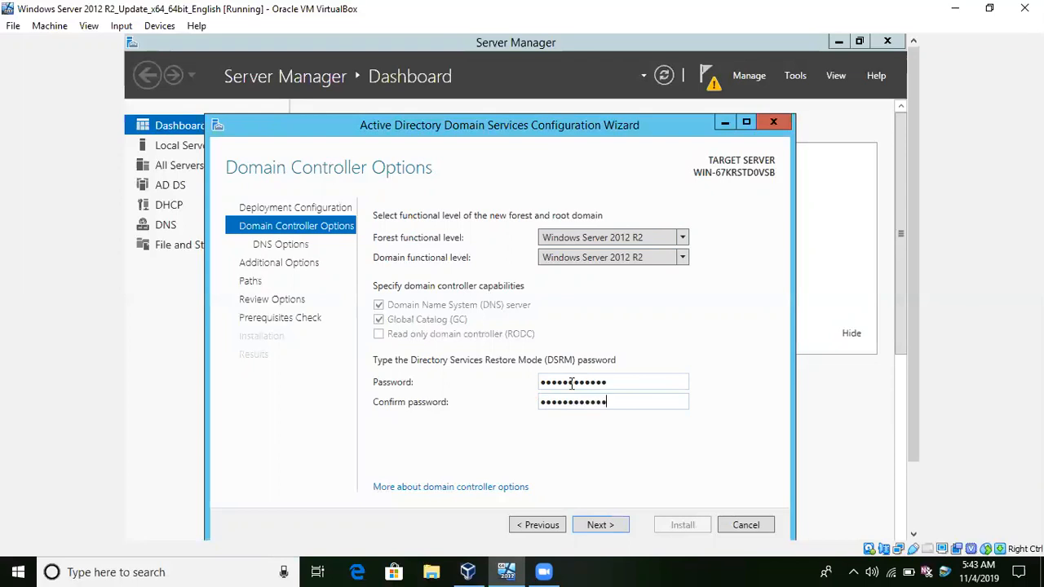
left_click(618, 524)
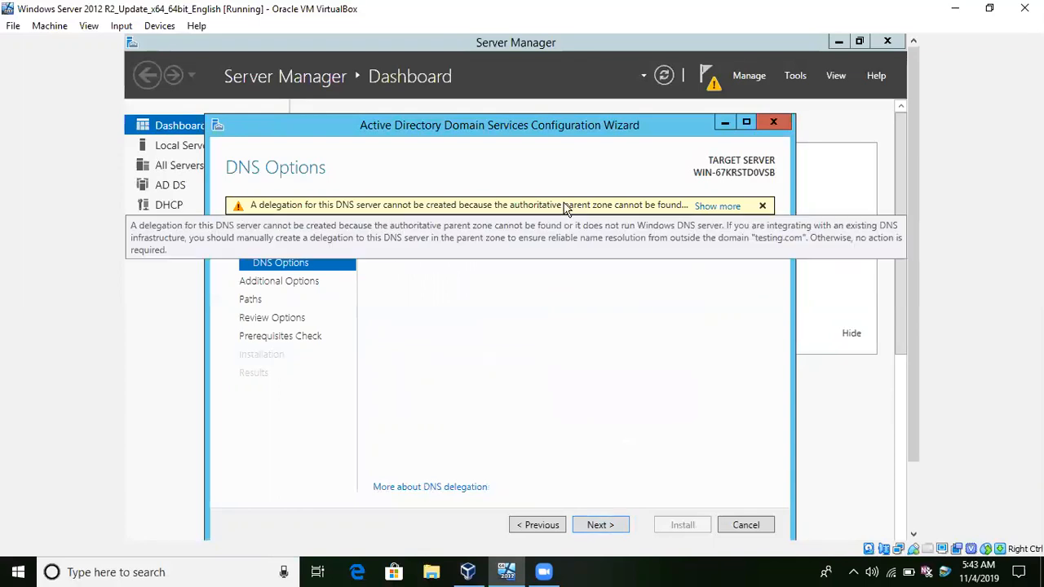
Read the full DNS delegation warning, dismiss it, and continue to the additional options without creating a DNS delegation.
left_click(711, 211)
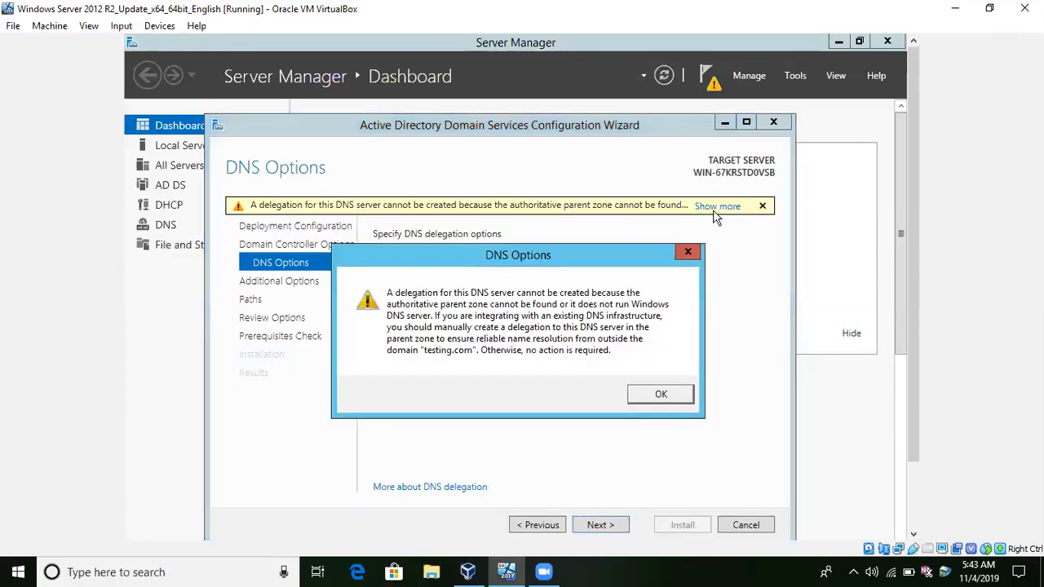
left_click(661, 395)
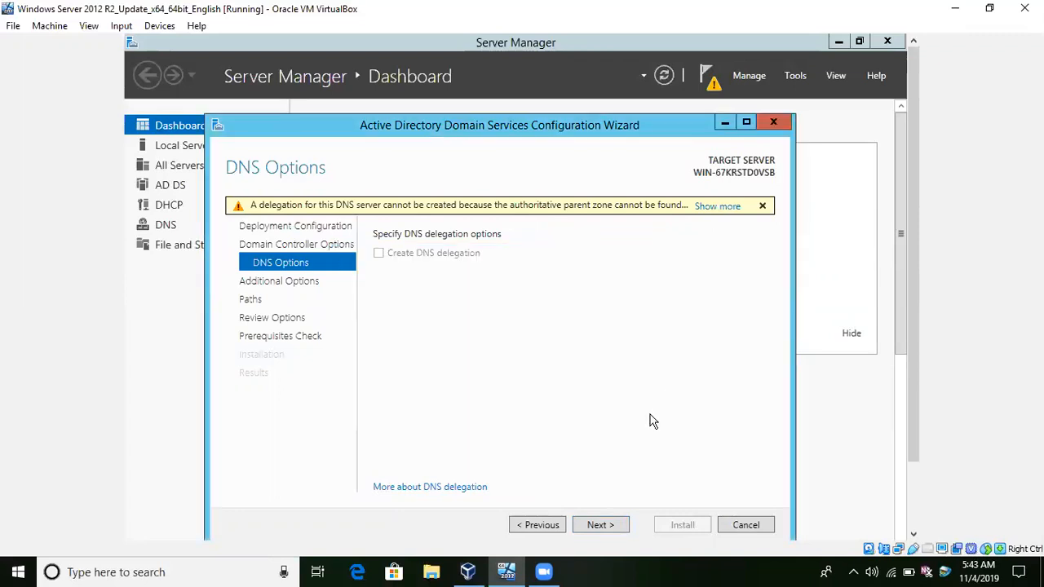
left_click(612, 522)
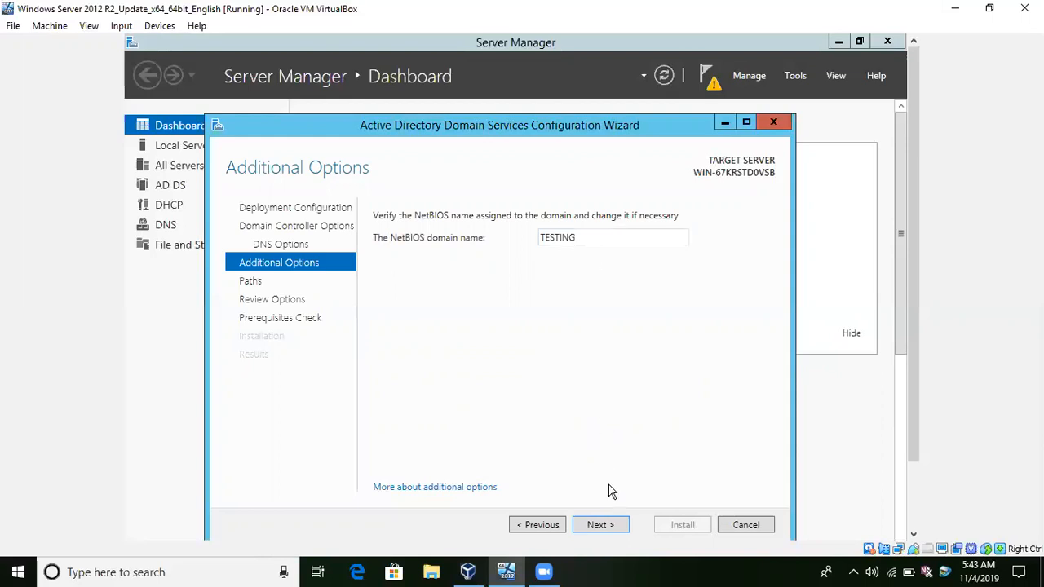
Accept the NetBIOS name TESTING, the default database, log and SYSVOL folders, and the reviewed options, and start the domain controller installation.
left_click(611, 526)
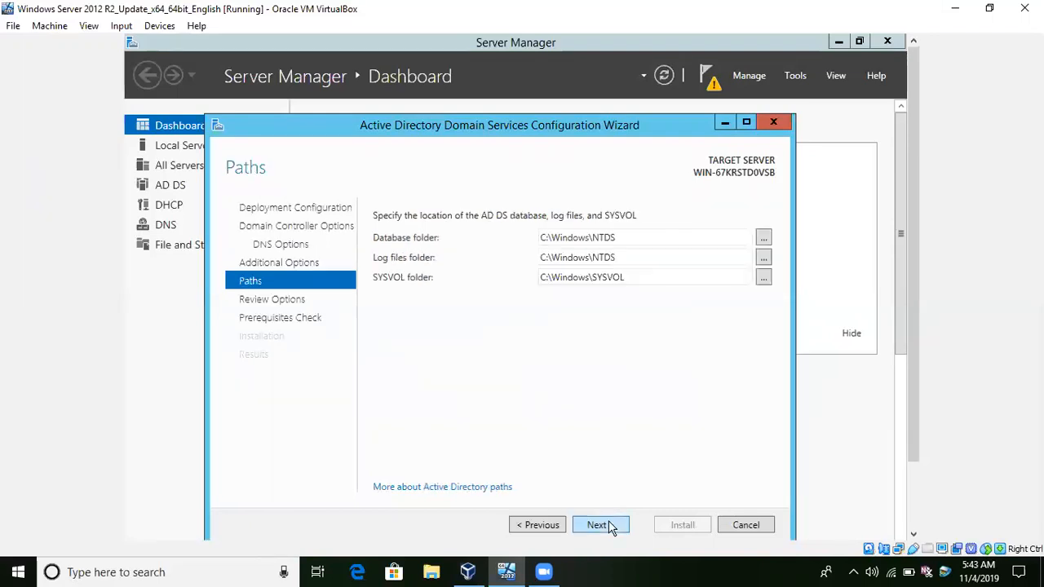
left_click(610, 527)
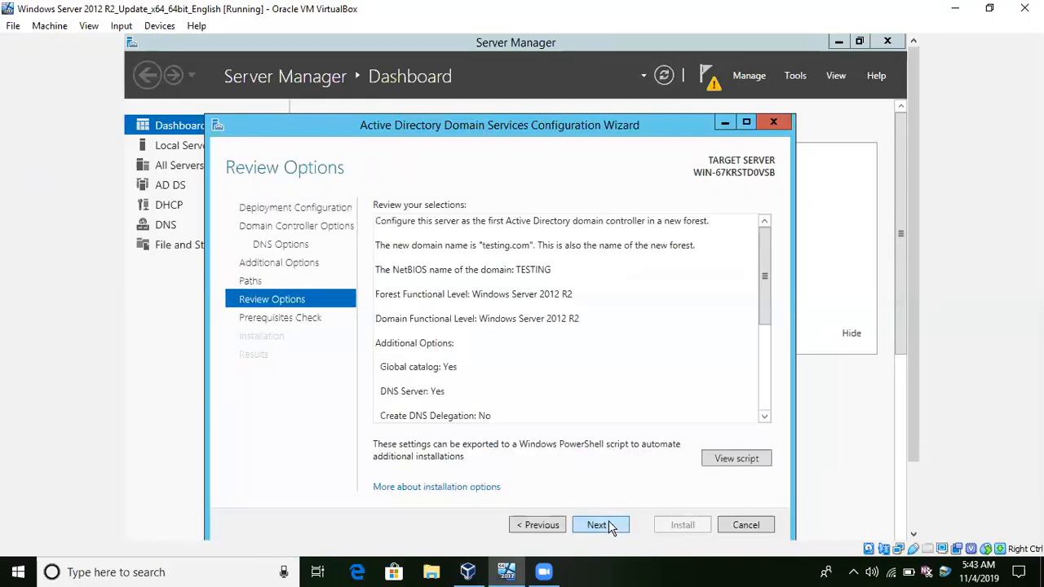
left_click(610, 527)
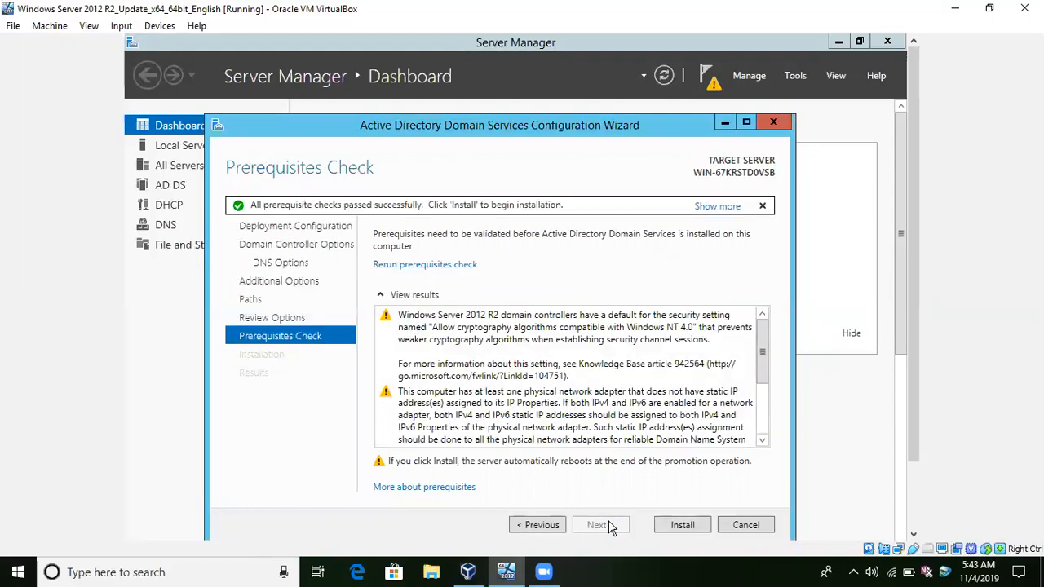
left_click(671, 531)
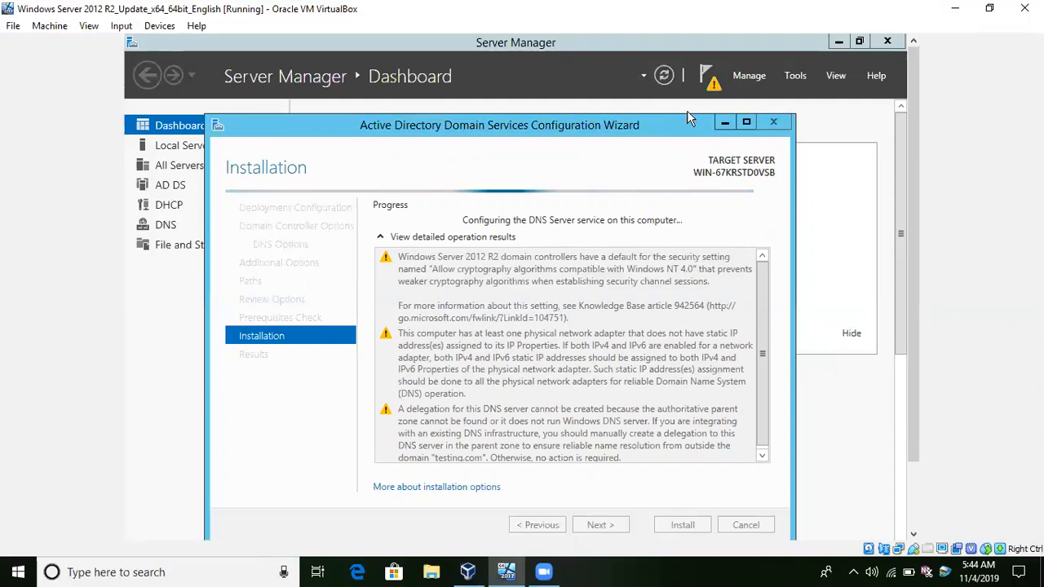
Try to commit the DHCP post-install configuration during the promotion, dismiss the sign-out notice, and close the wizard and Server Manager.
left_click(708, 82)
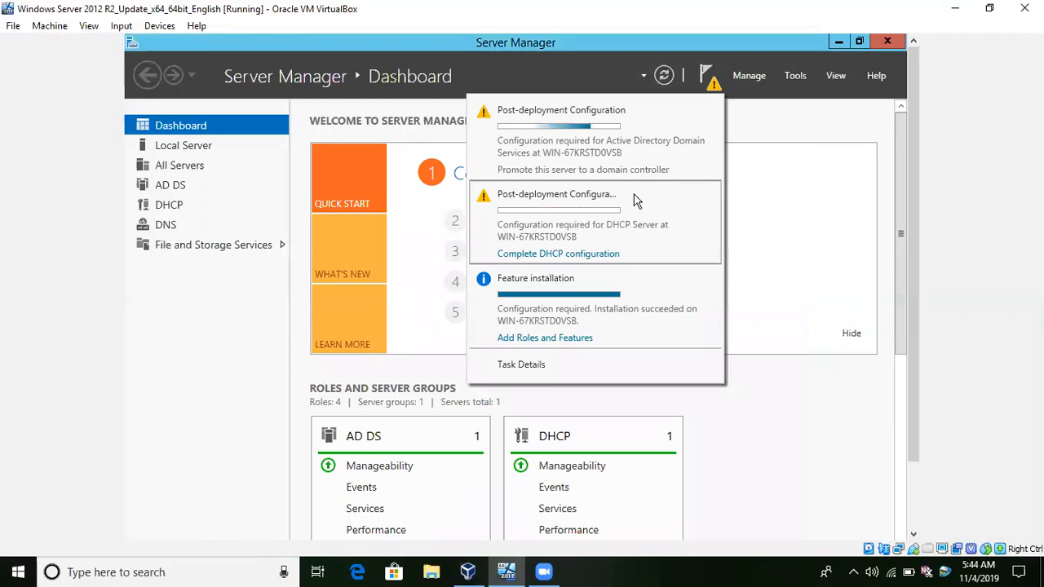
left_click(573, 254)
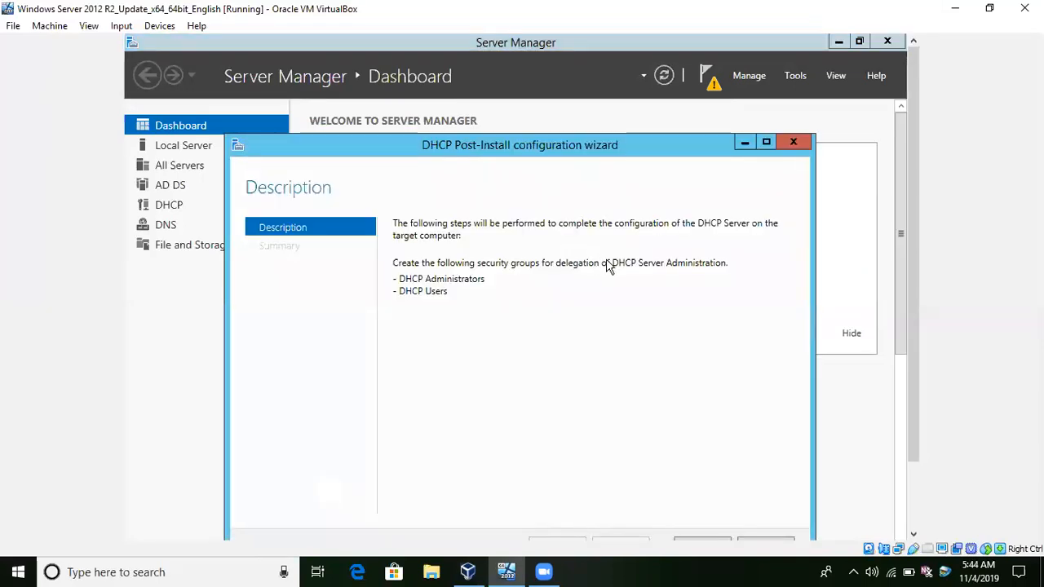
left_click_drag(614, 142, 560, 90)
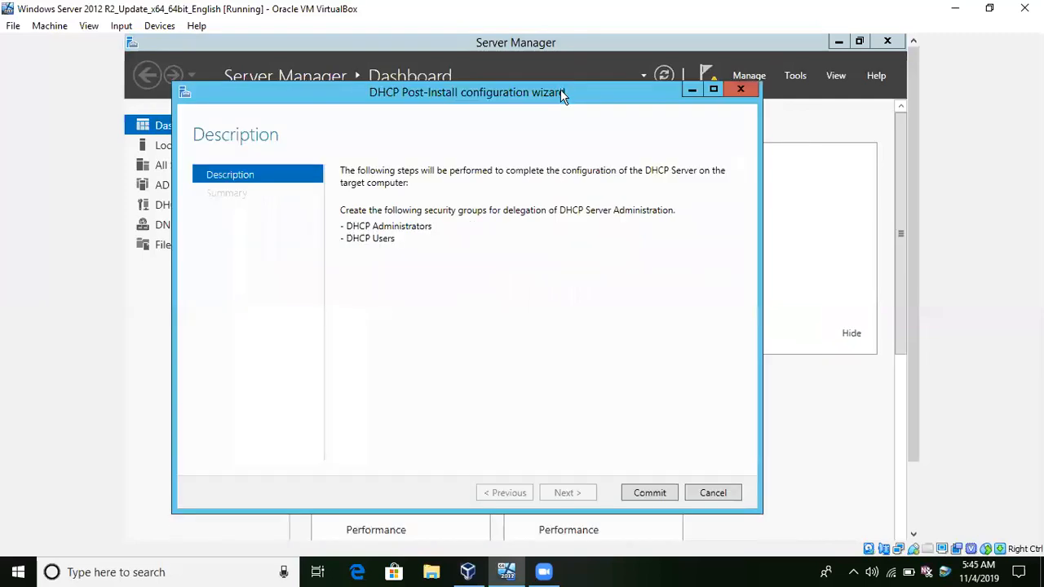
left_click(644, 496)
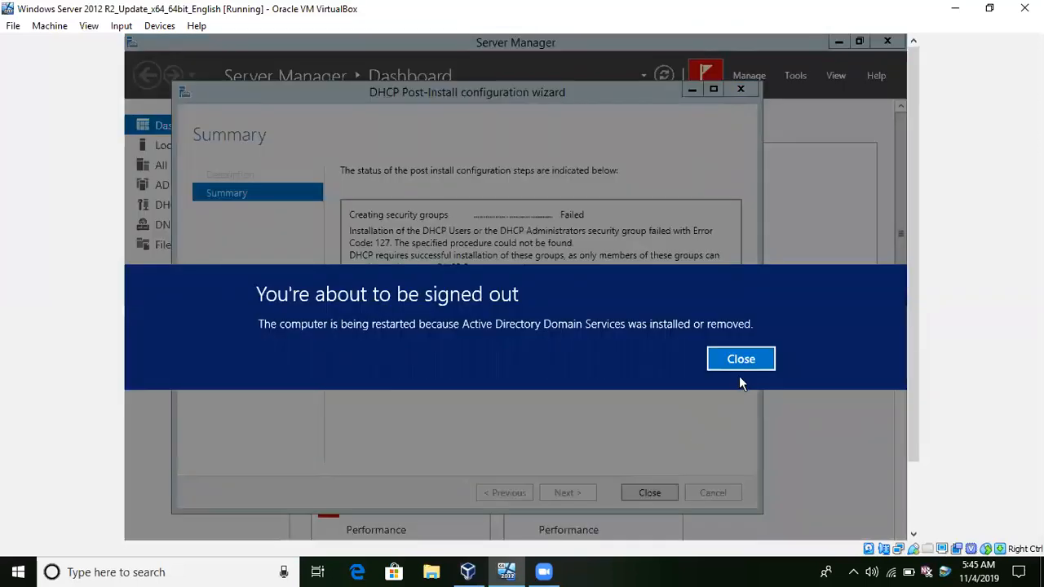
left_click(740, 359)
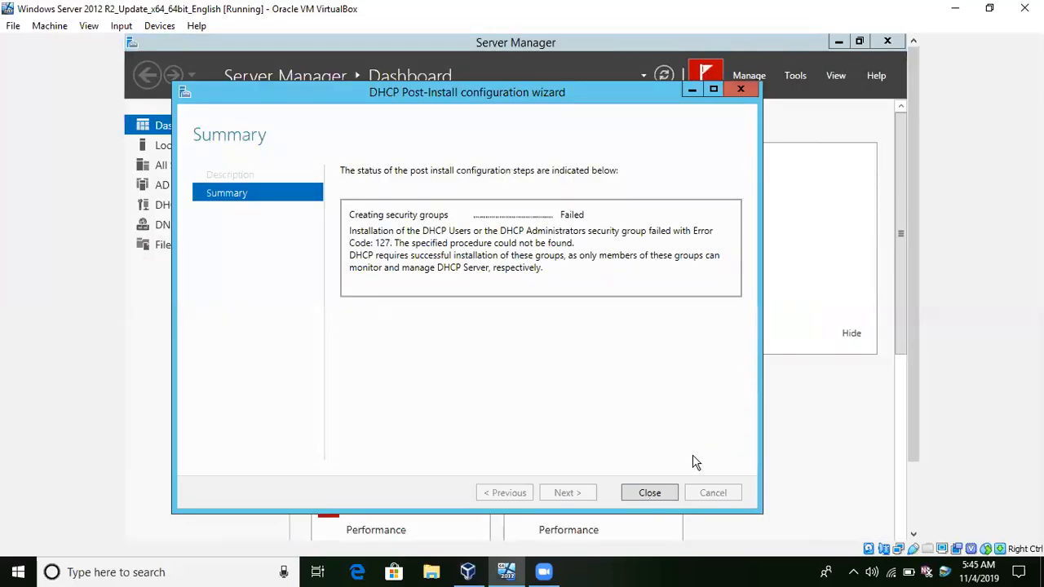
left_click(650, 493)
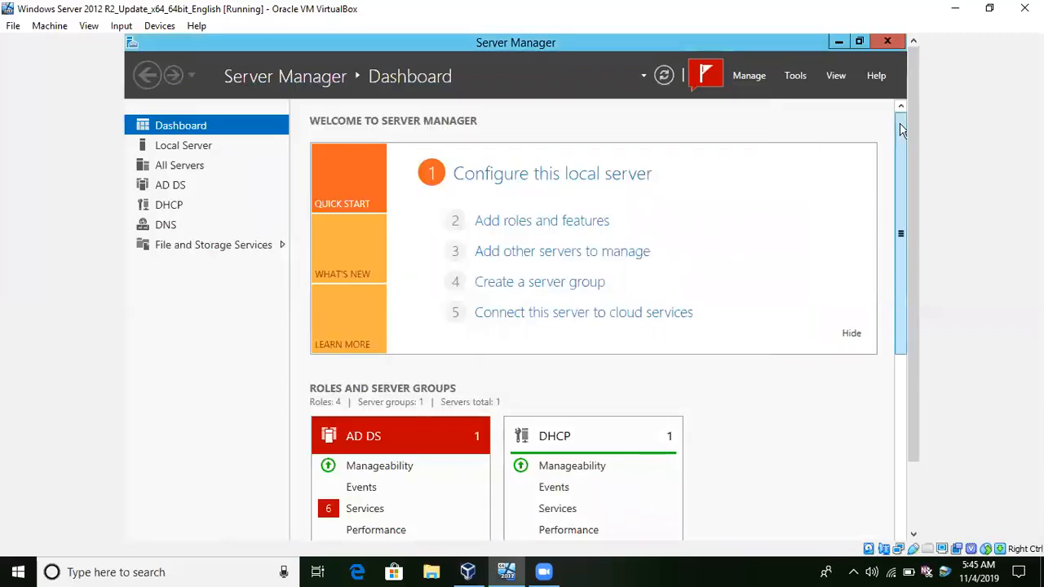
left_click(887, 42)
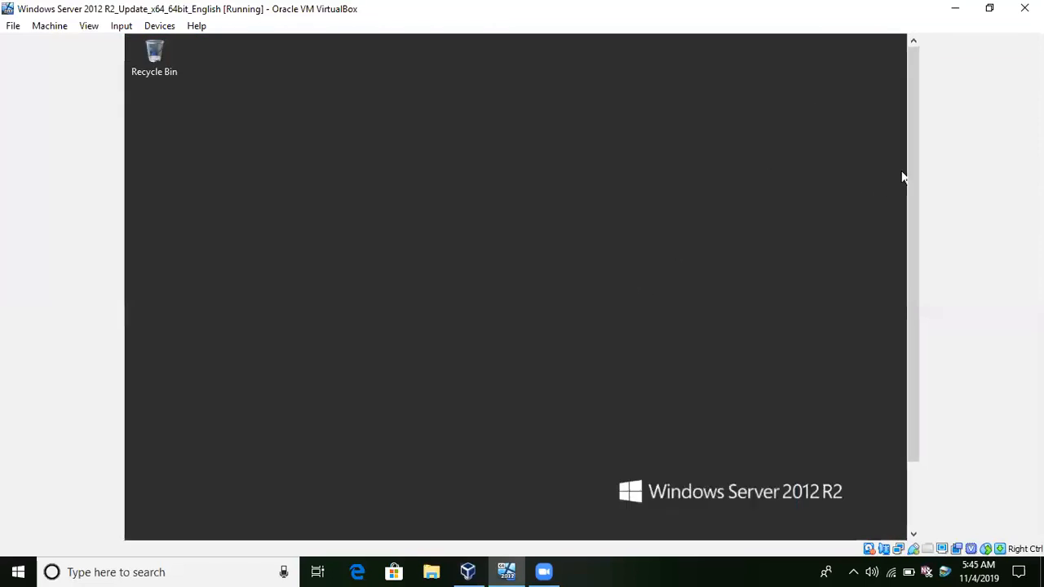
left_click_drag(910, 190, 900, 301)
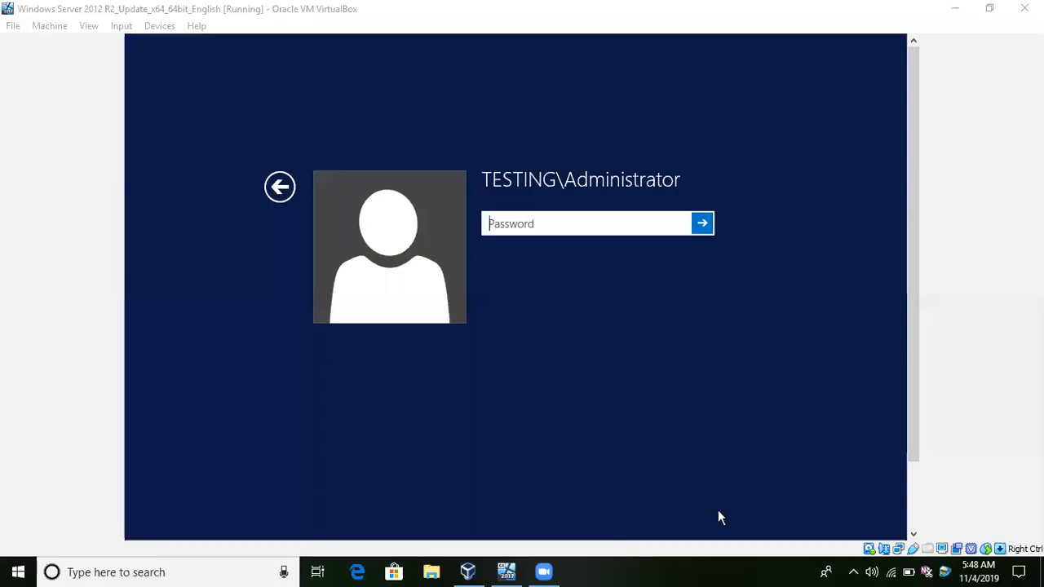
Submit the account password to sign in as TESTING\Administrator.
left_click(555, 226)
type("P•••••••••••")
key("Return")
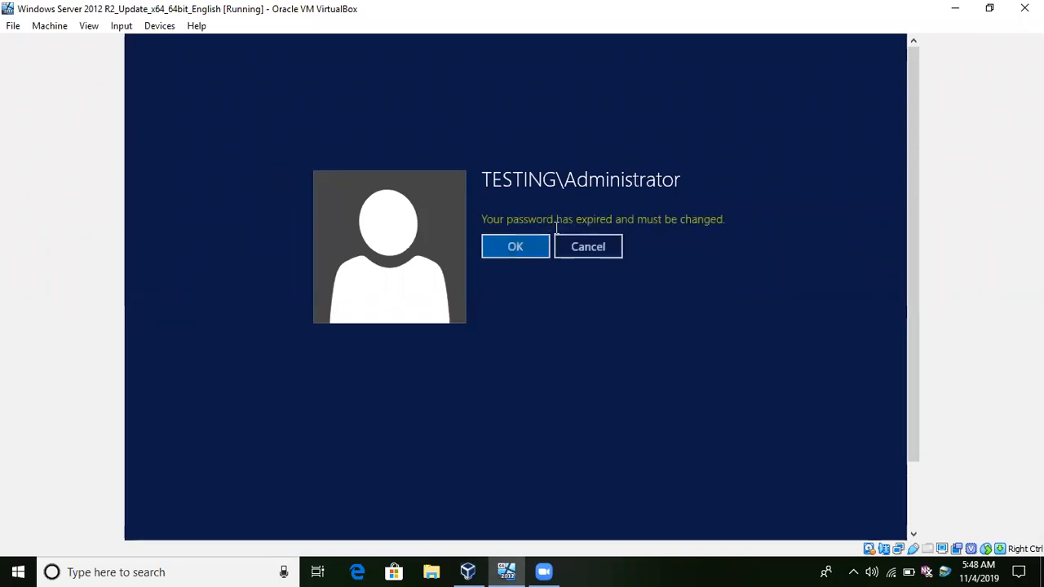
Replace the expired Administrator password by entering and confirming a new account password, and finish signing in.
key("Return")
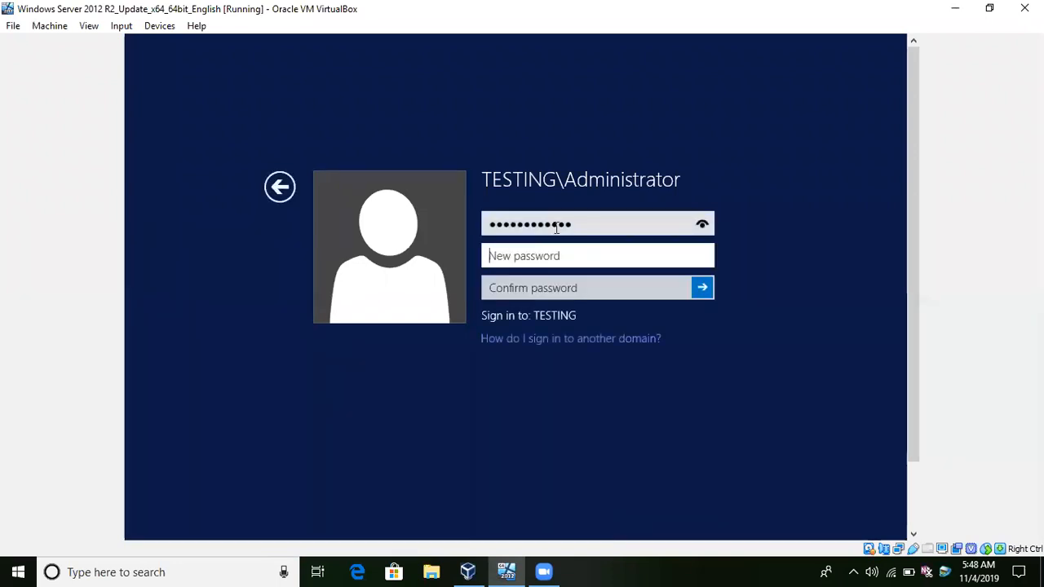
type("•••••••••")
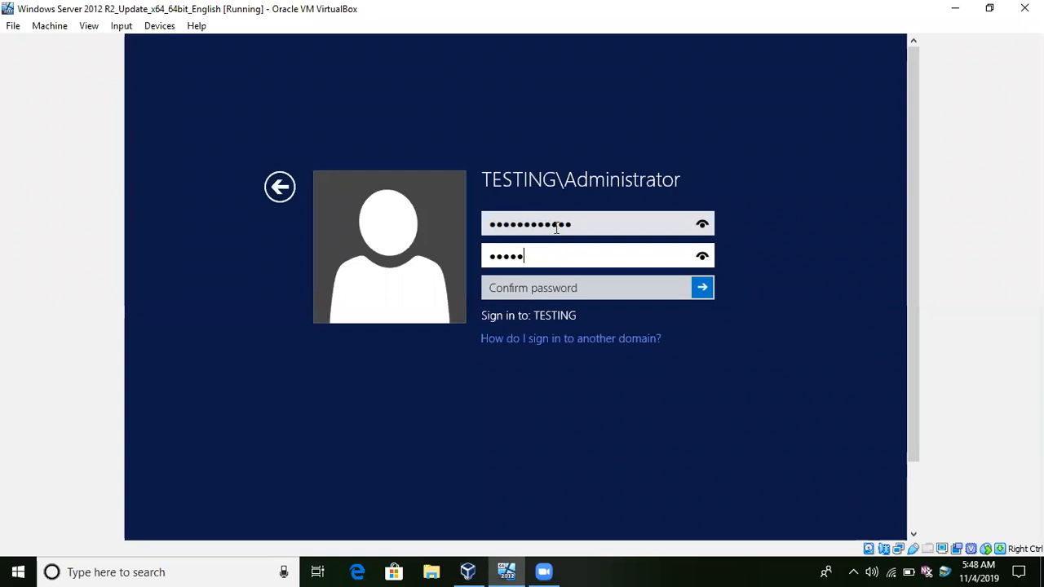
type("•")
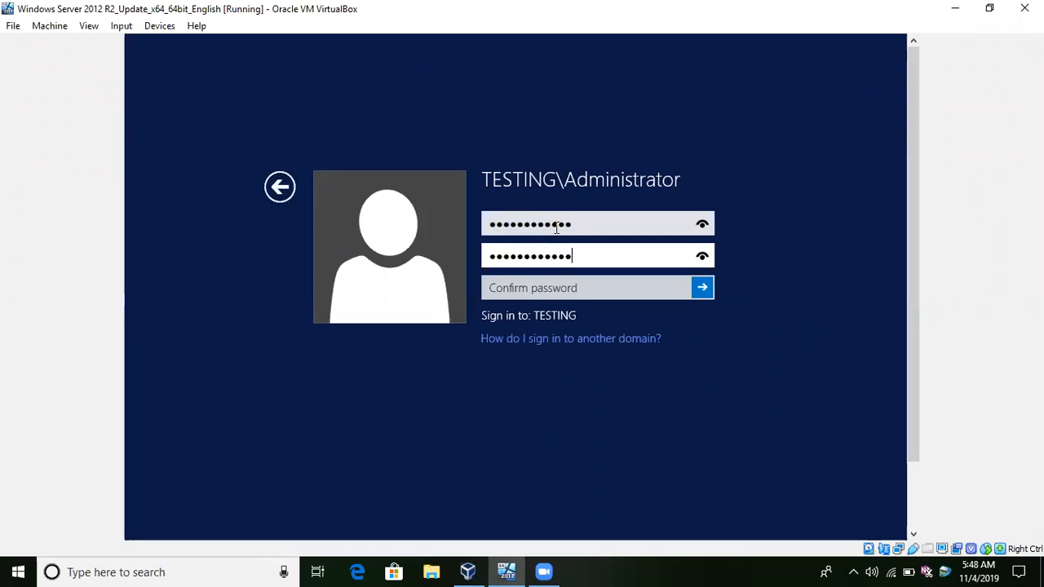
key("Tab")
type("•••••••••")
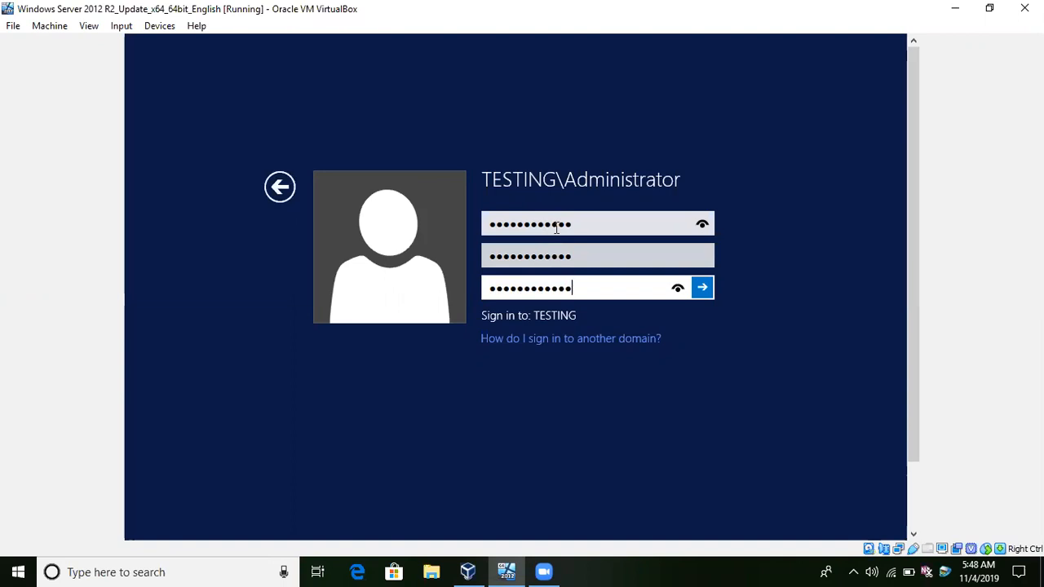
key("Return")
key("Return")
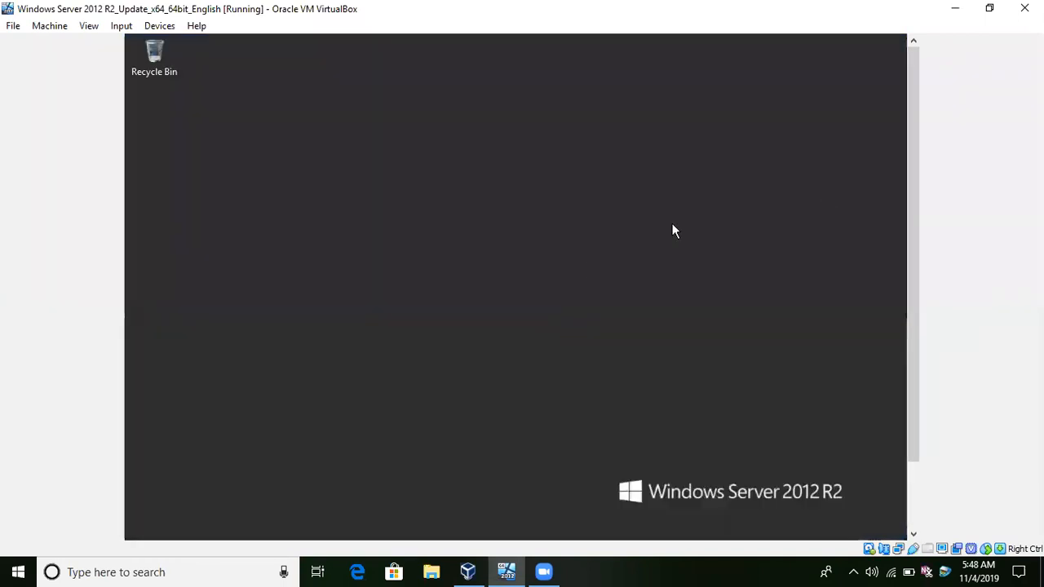
Check the Server Manager notifications for pending tasks and open the DHCP console.
left_click_drag(919, 133, 925, 189)
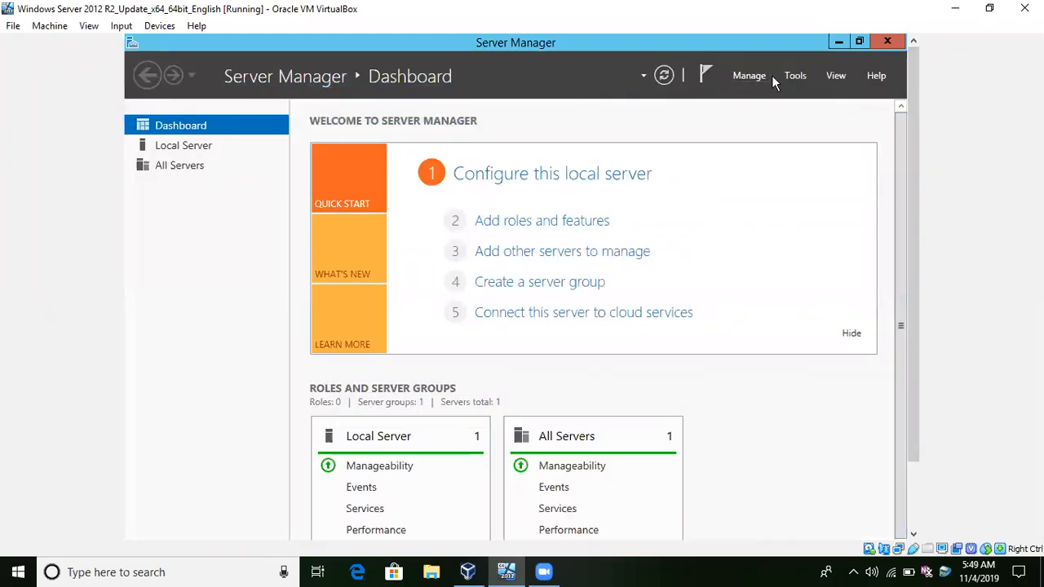
left_click(709, 73)
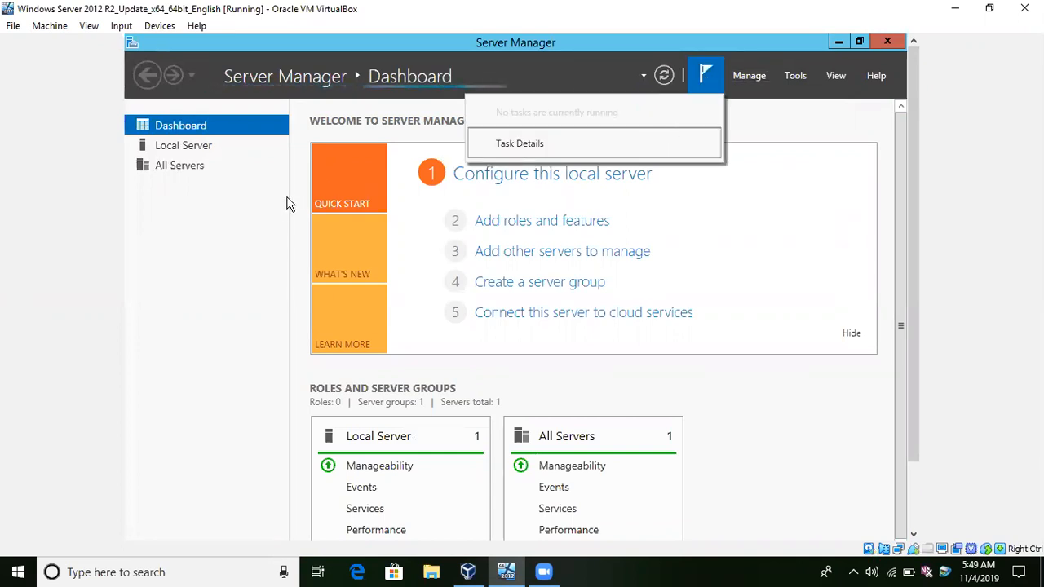
left_click(241, 222)
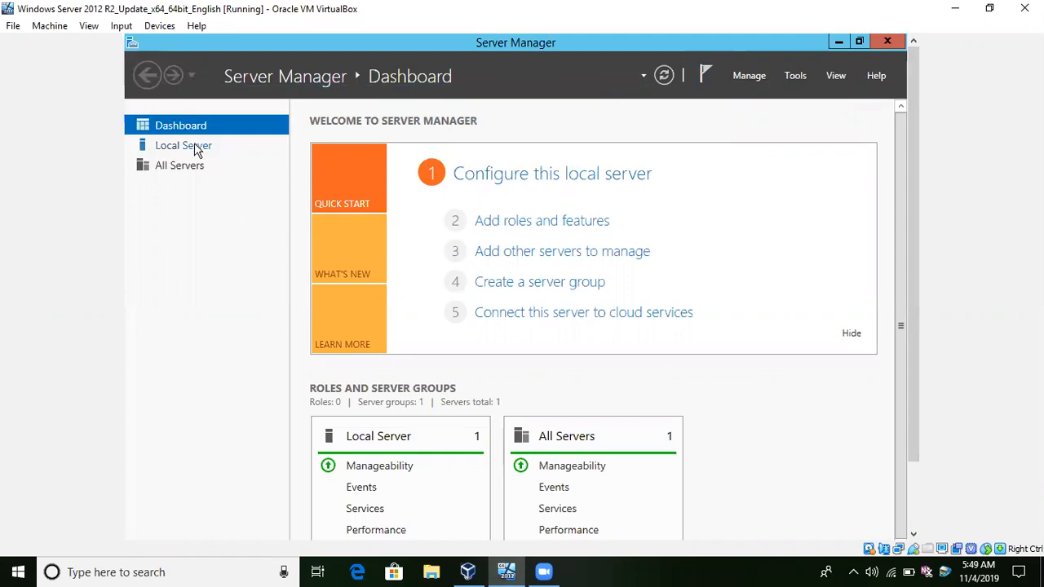
left_click(797, 78)
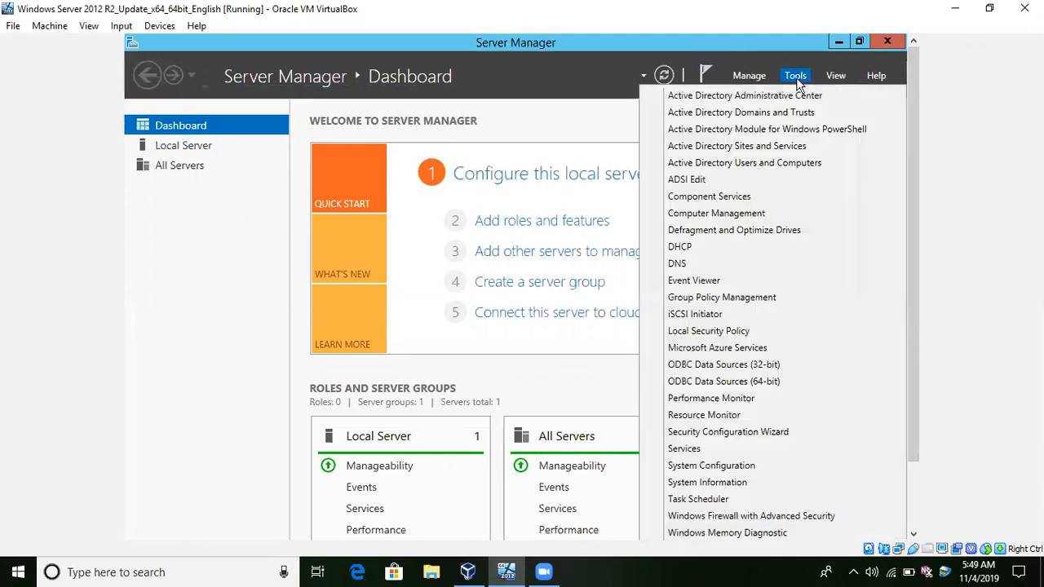
left_click(690, 249)
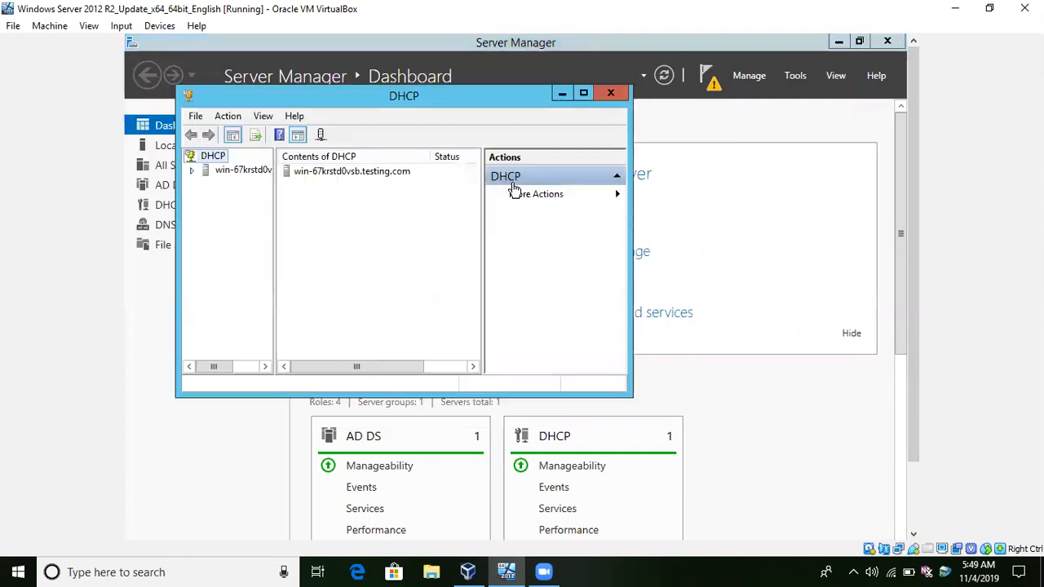
Complete the DHCP post-deployment configuration, authorizing the server in AD DS with the TESTING\Administrator credentials, and check its task status.
left_click(702, 80)
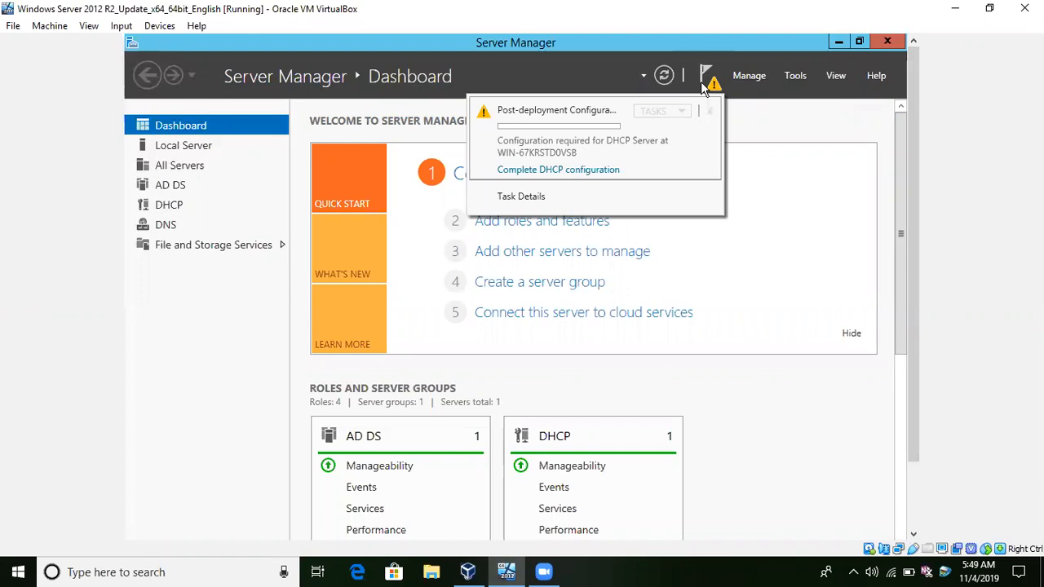
left_click(596, 171)
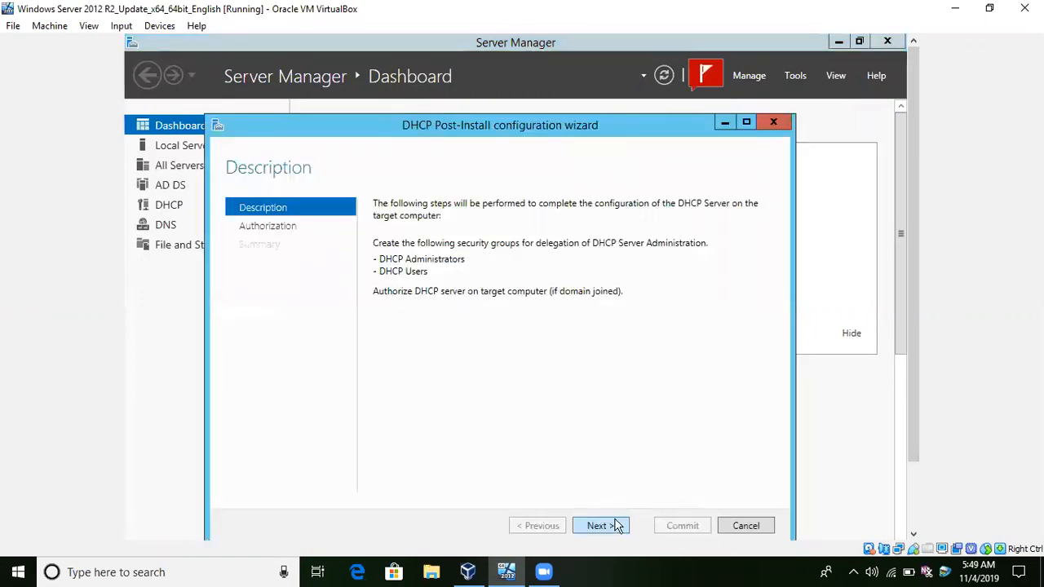
left_click(618, 526)
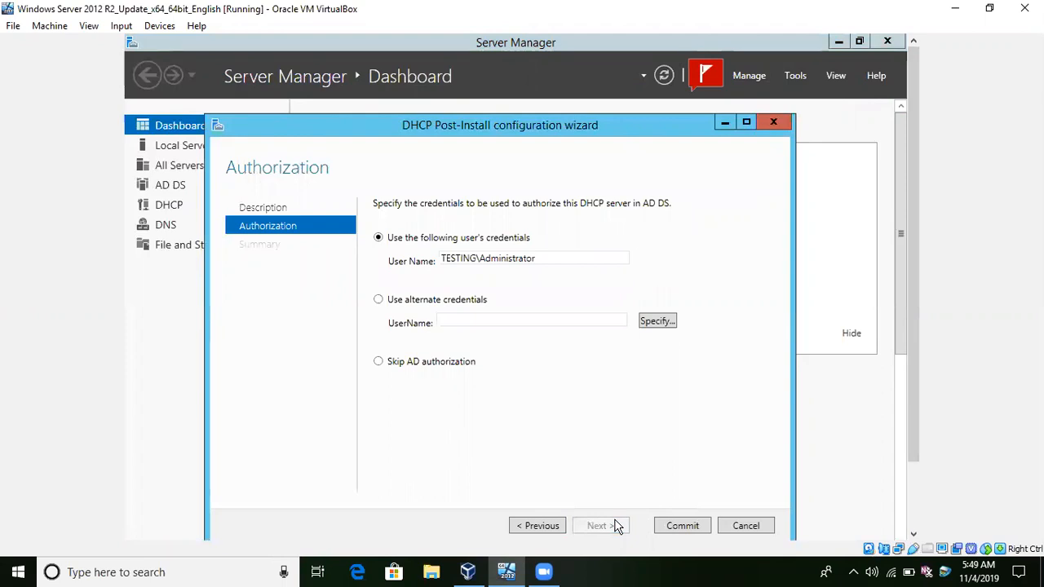
left_click(682, 525)
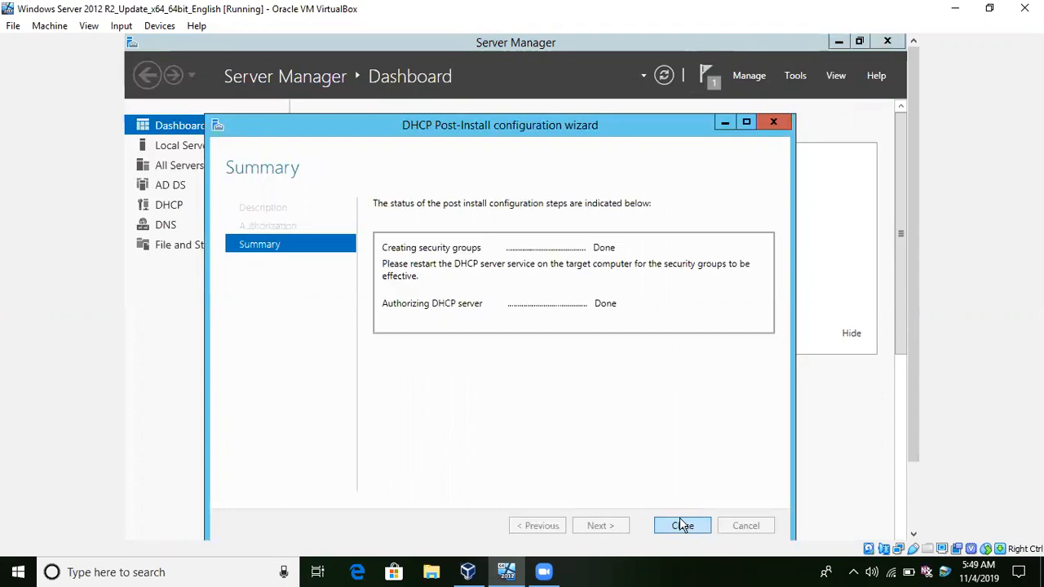
left_click(682, 525)
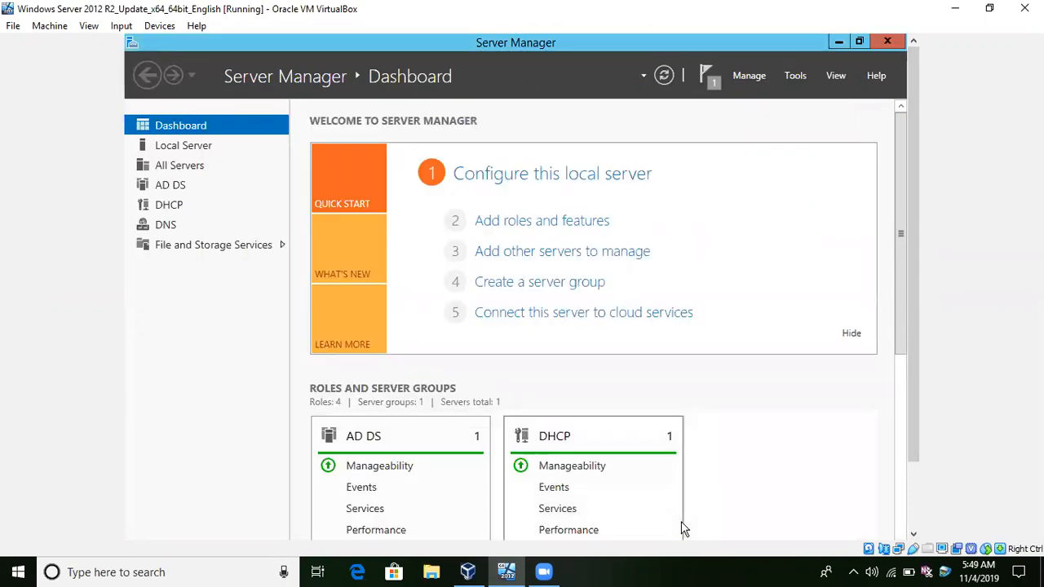
left_click(708, 73)
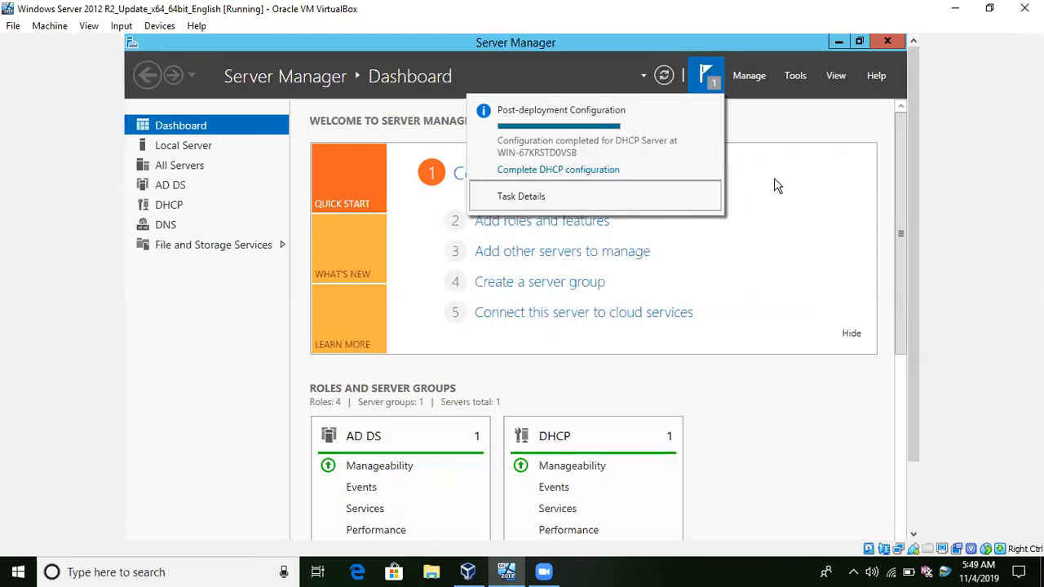
Open DHCP Manager for the server listed under the DHCP role, maximize it, expand the IPv4 node and show its Server Options.
left_click(175, 204)
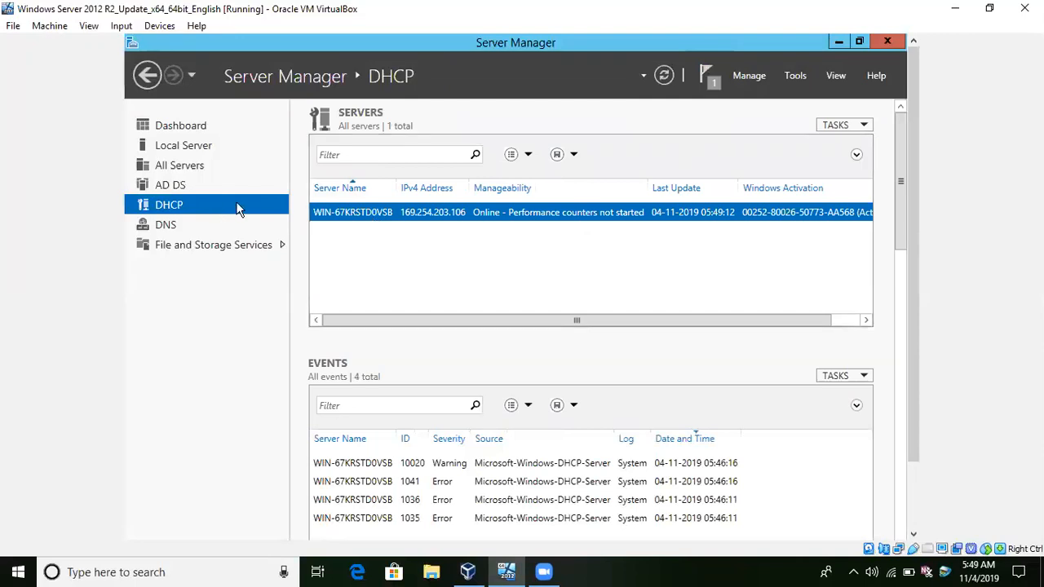
right_click(361, 220)
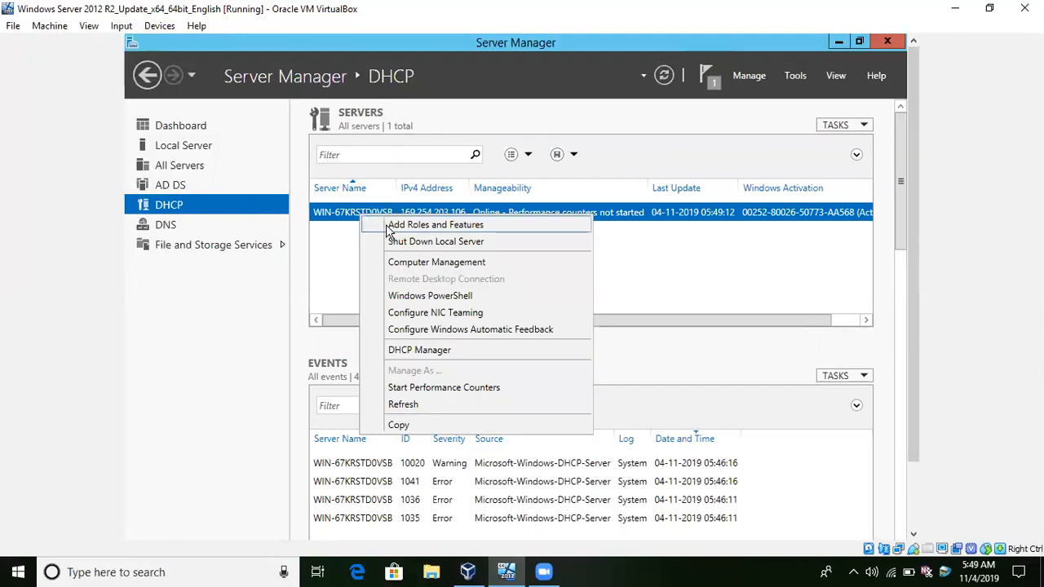
left_click(405, 350)
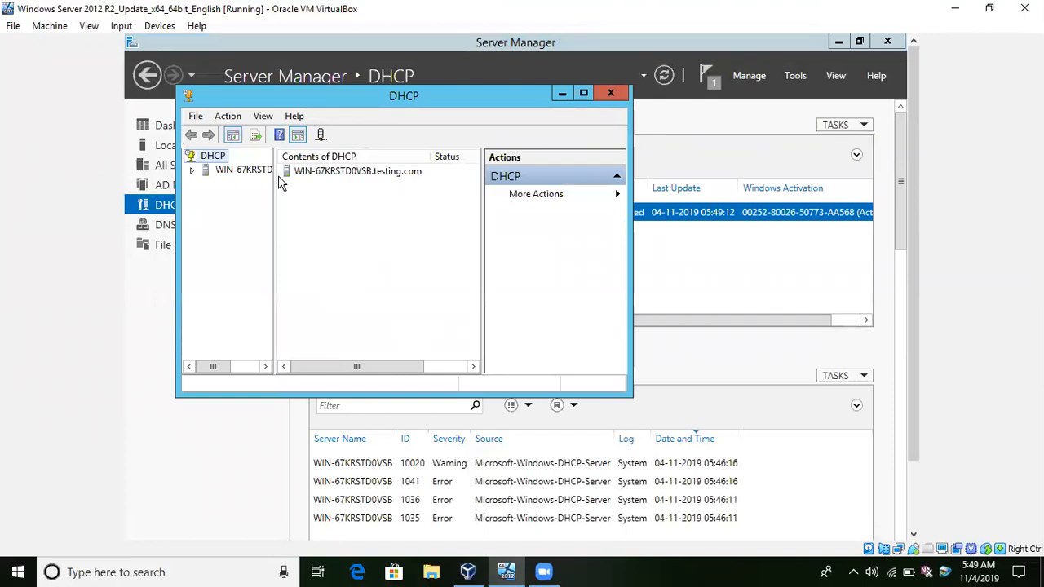
double_click(301, 102)
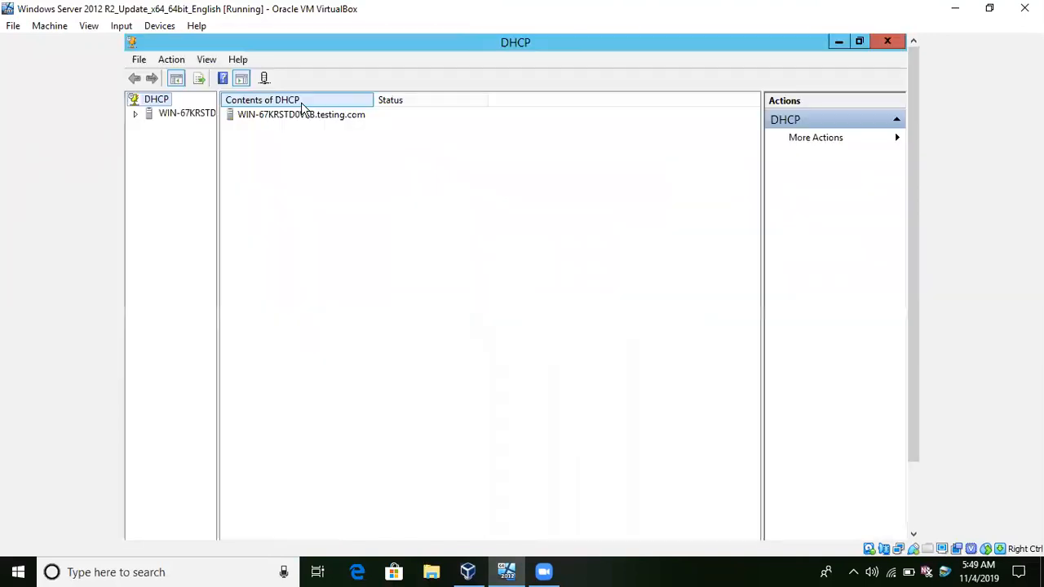
left_click(136, 115)
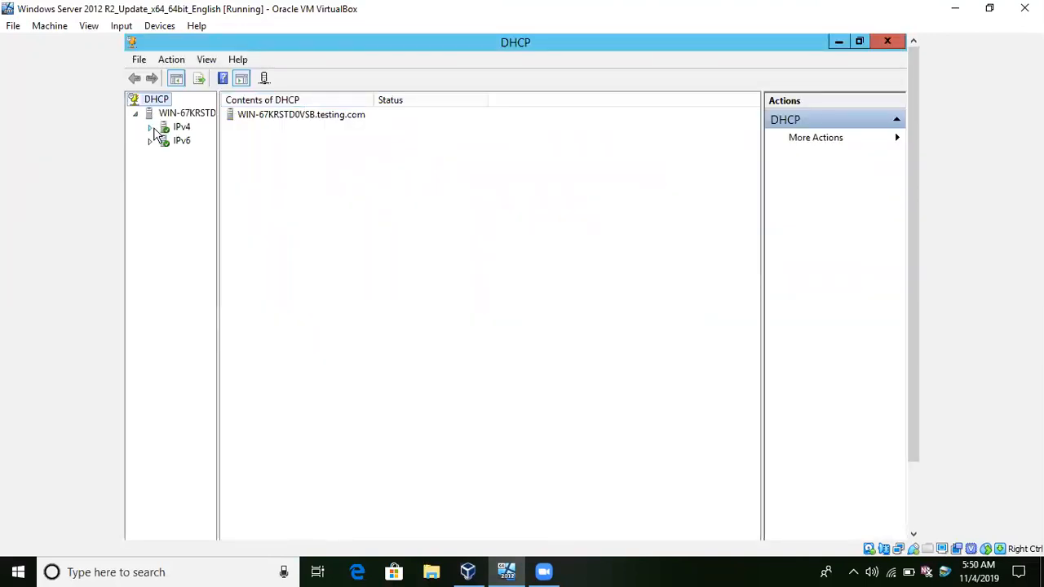
left_click(151, 128)
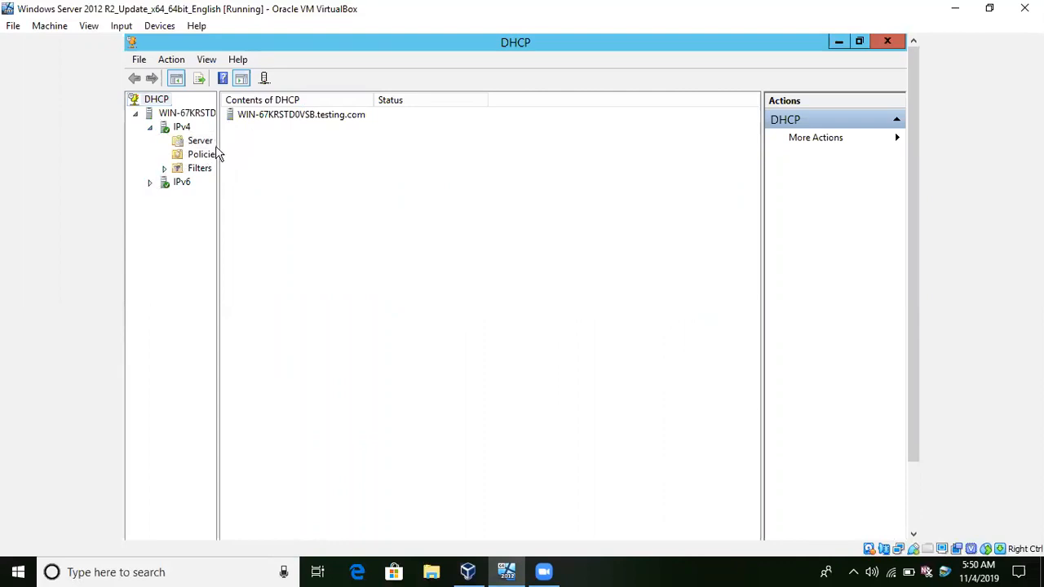
left_click(191, 145)
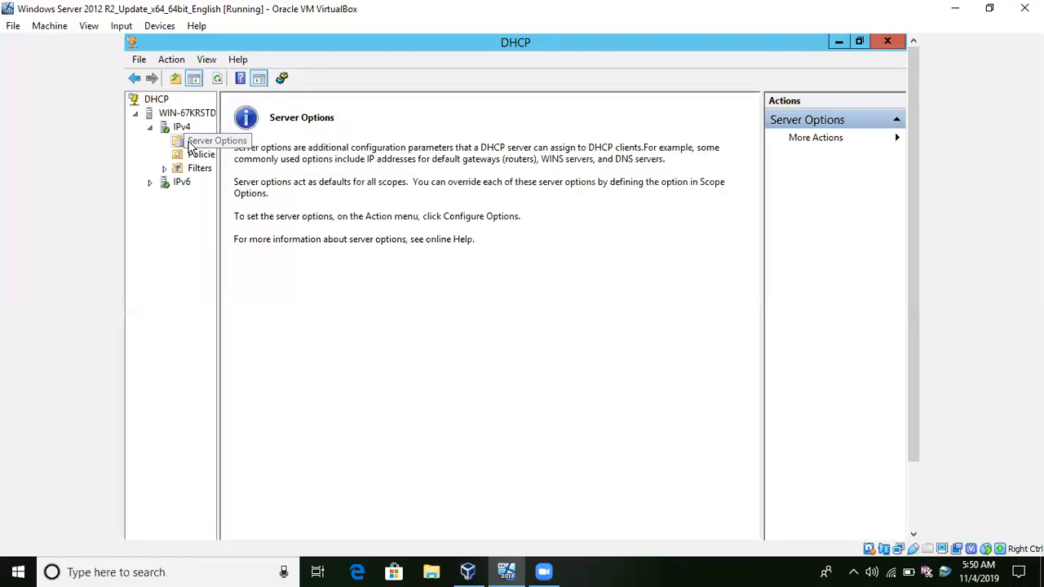
Look through the Policies, Filters, Allow and Server Options nodes under IPv4.
left_click(196, 155)
left_click(194, 169)
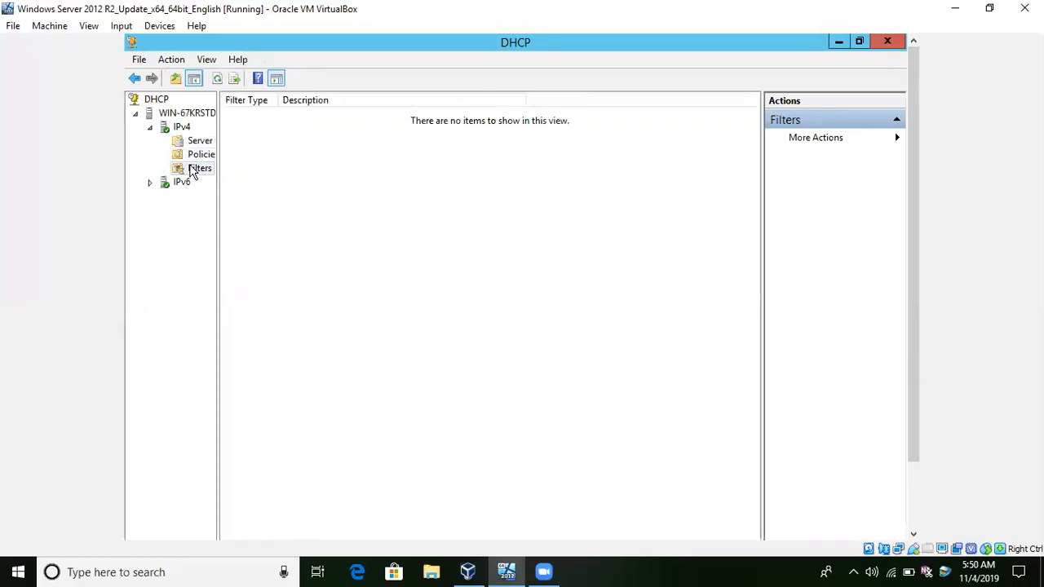
double_click(193, 171)
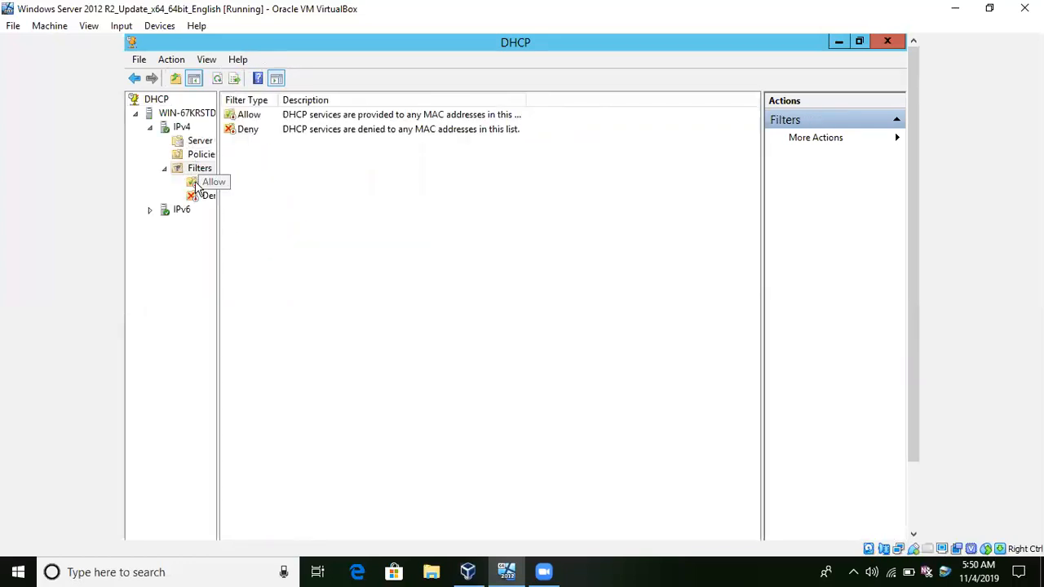
left_click(195, 183)
left_click(186, 128)
left_click(196, 144)
Start a new IPv4 scope and name it iprange, leaving the description empty.
left_click(180, 126)
right_click(180, 124)
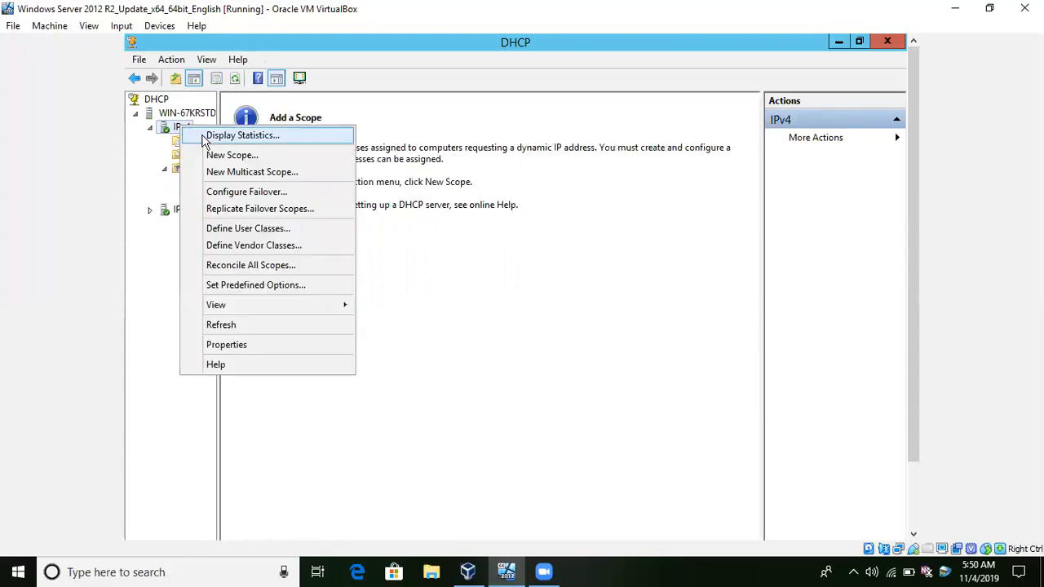
left_click(232, 155)
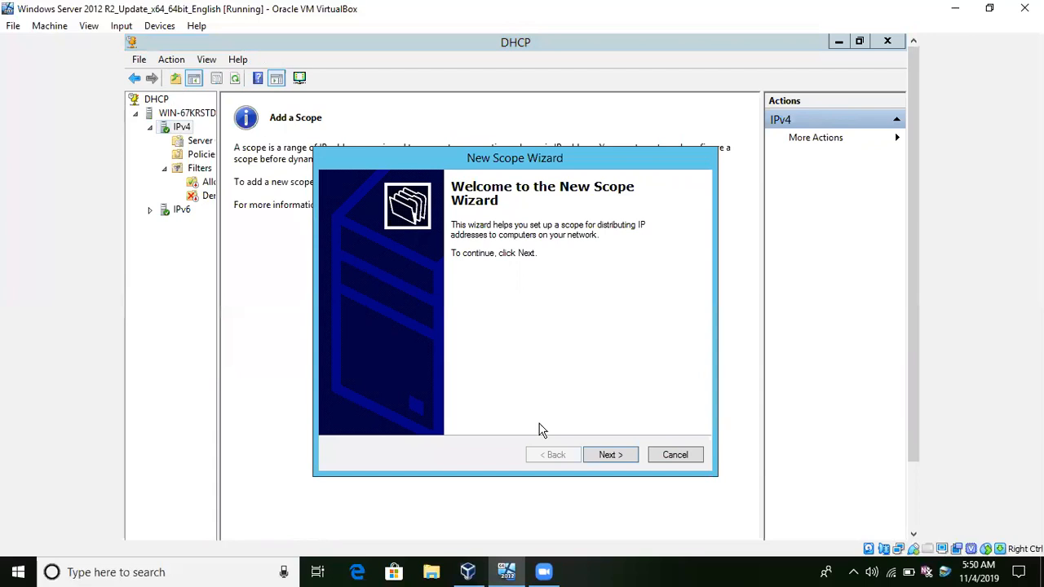
left_click(593, 457)
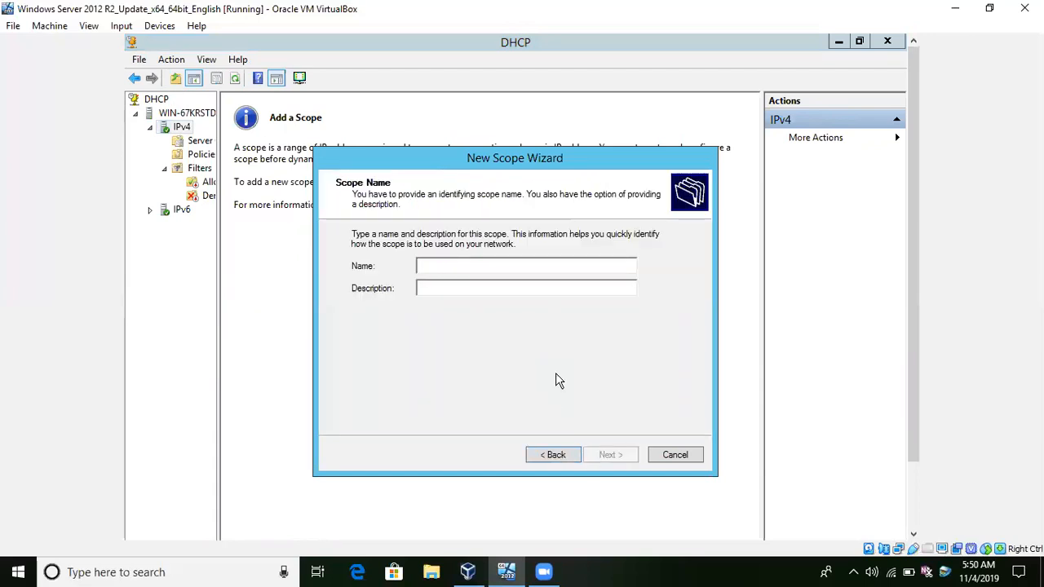
type("iprange")
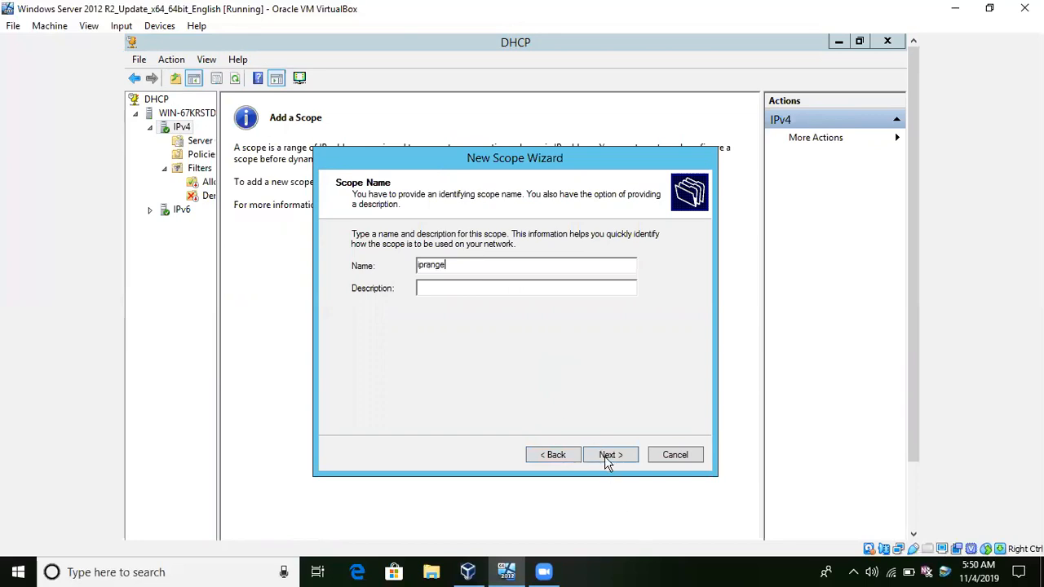
left_click(610, 456)
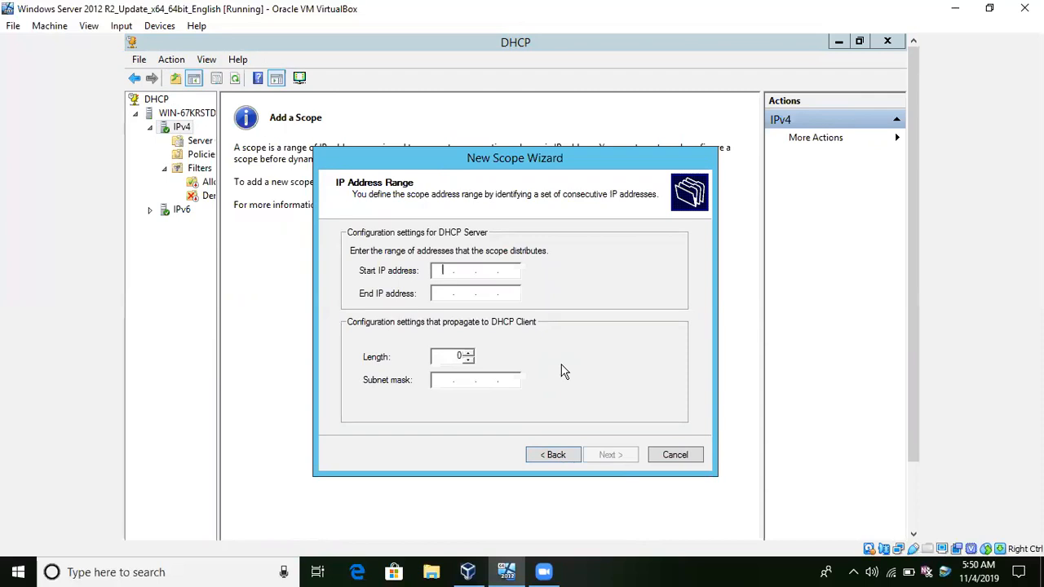
key("super+r")
left_click_drag(920, 350, 911, 458)
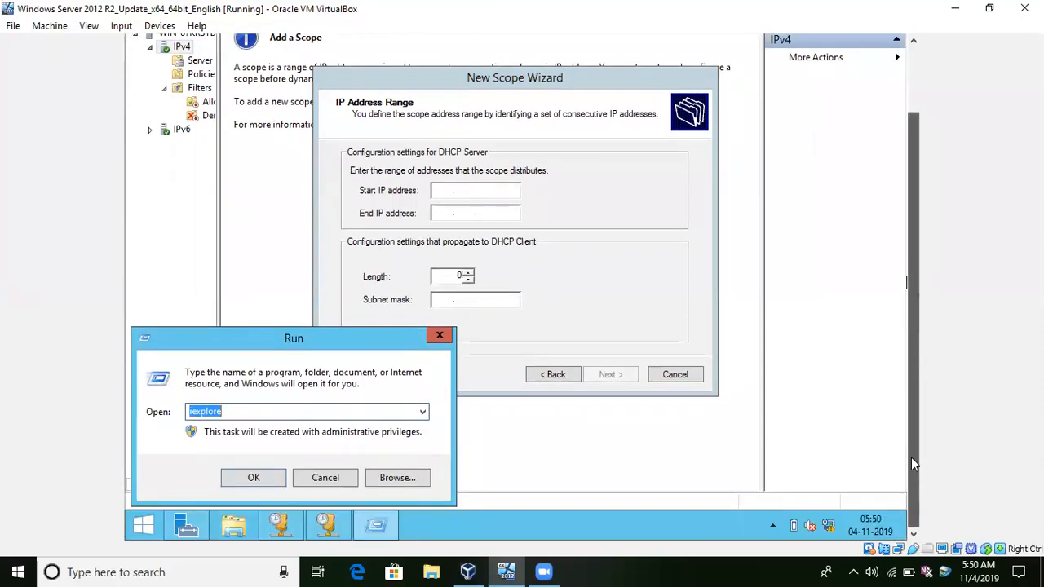
left_click(443, 334)
Open the Network and Sharing Center and show the server's network adapters.
right_click(827, 526)
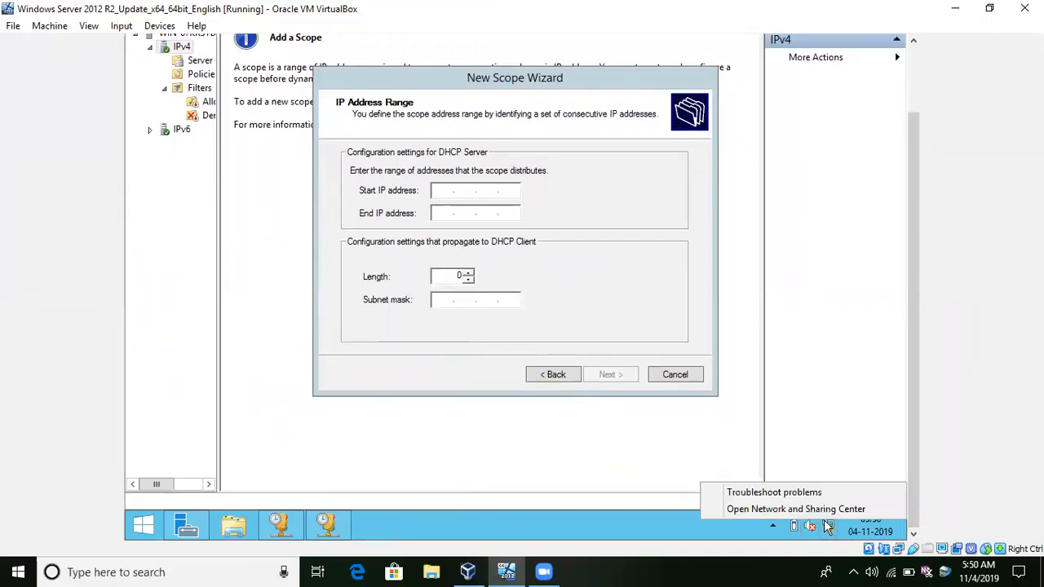
left_click(823, 504)
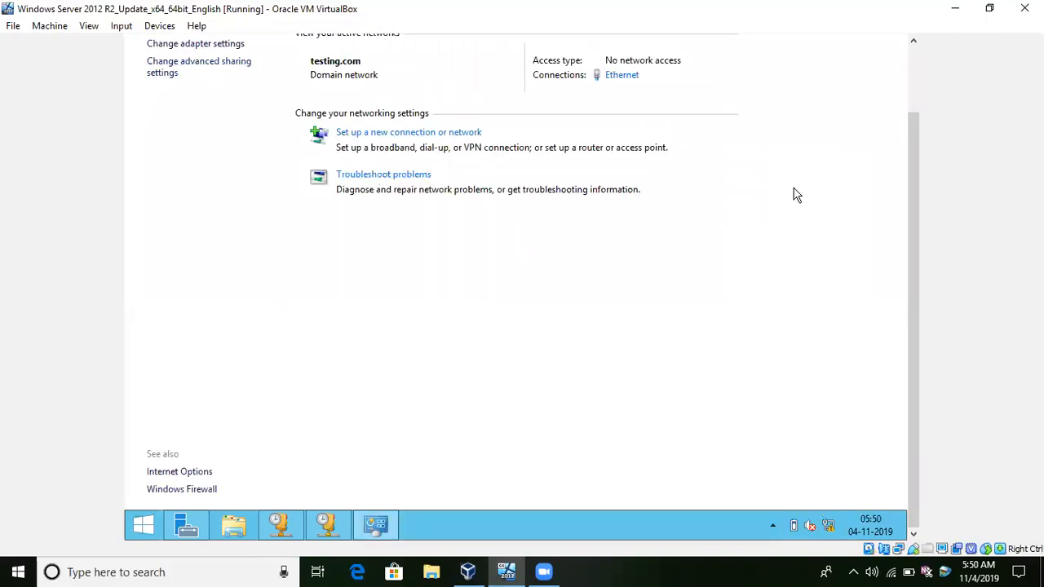
scroll(913, 193, "up", 2)
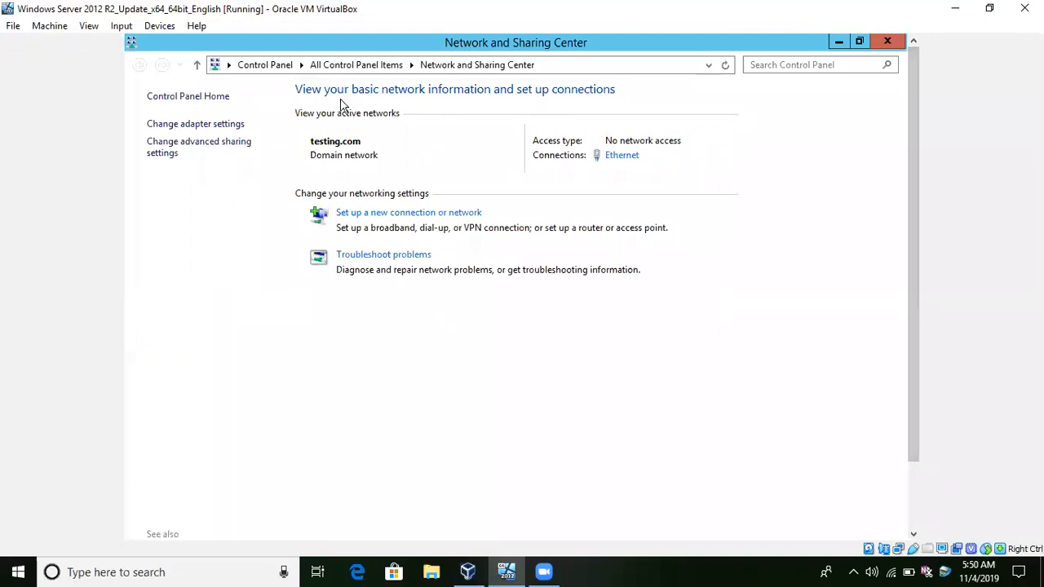
left_click(221, 125)
left_click_drag(910, 134, 887, 124)
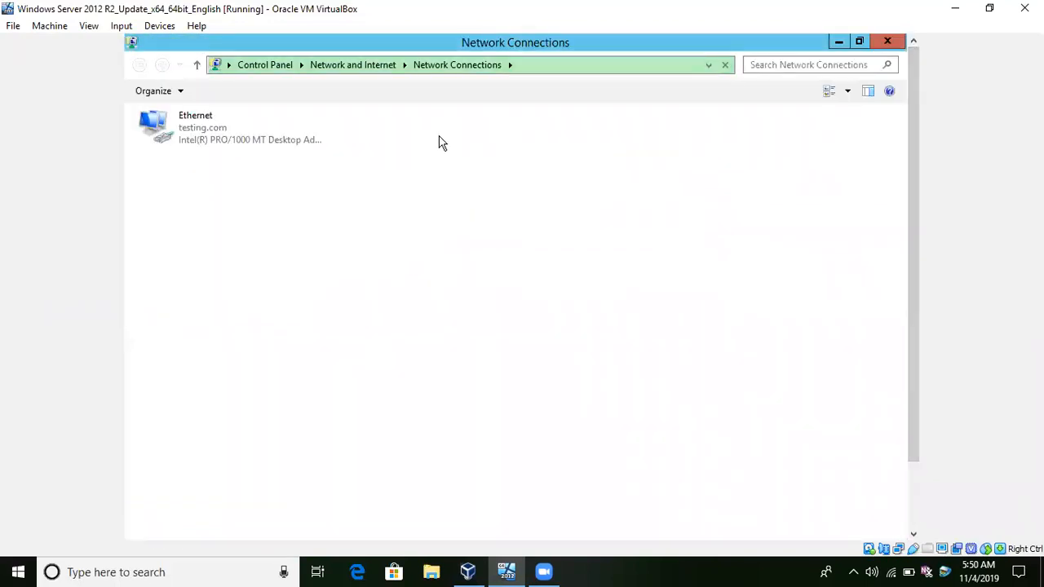
Inspect the Ethernet adapter's Internet Protocol Version 4 (TCP/IPv4) properties, dismissing the Windows Update notice, and close the network windows.
right_click(186, 127)
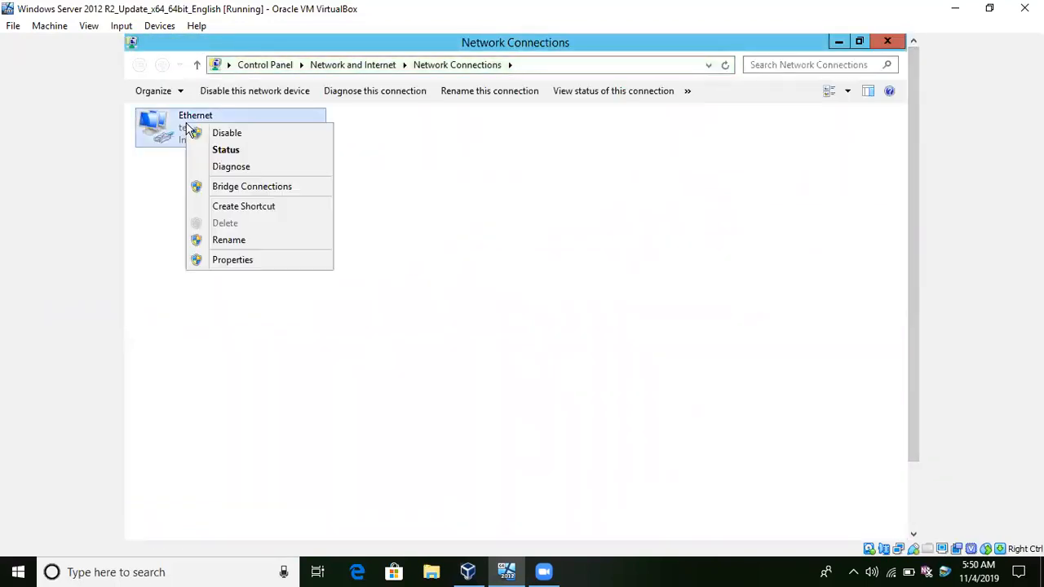
left_click(223, 259)
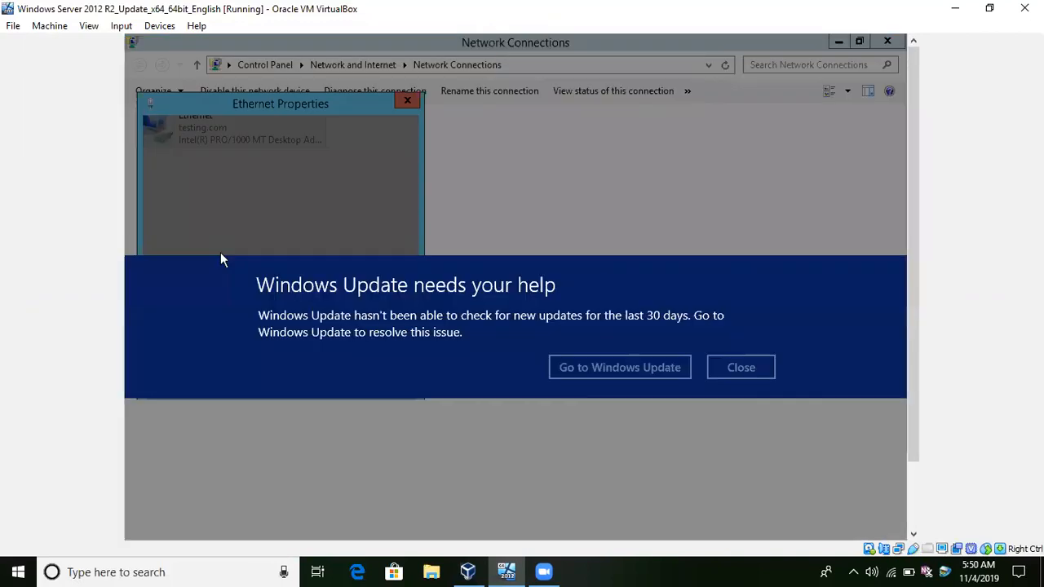
left_click(739, 367)
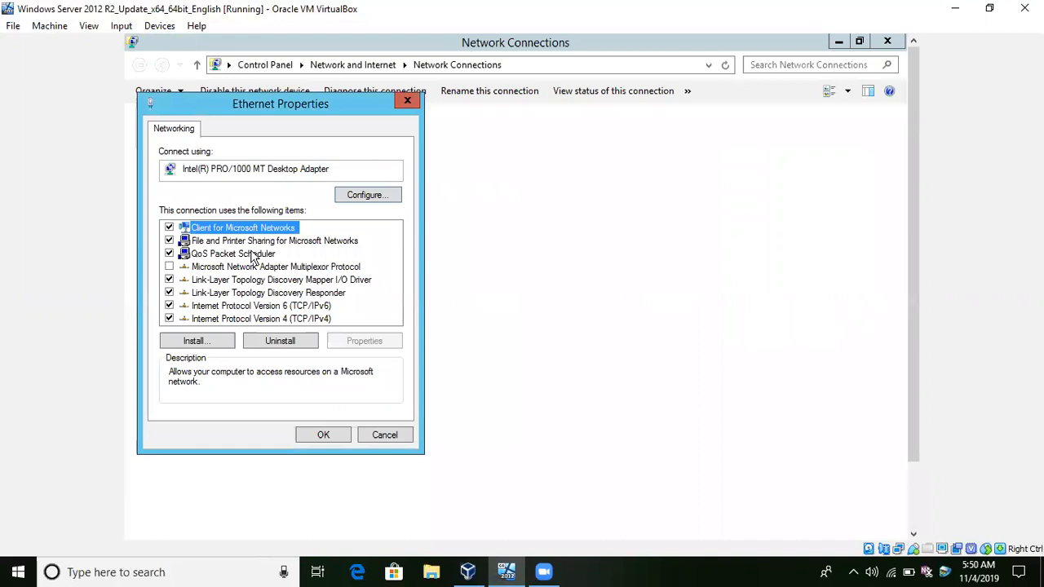
left_click(229, 321)
double_click(229, 320)
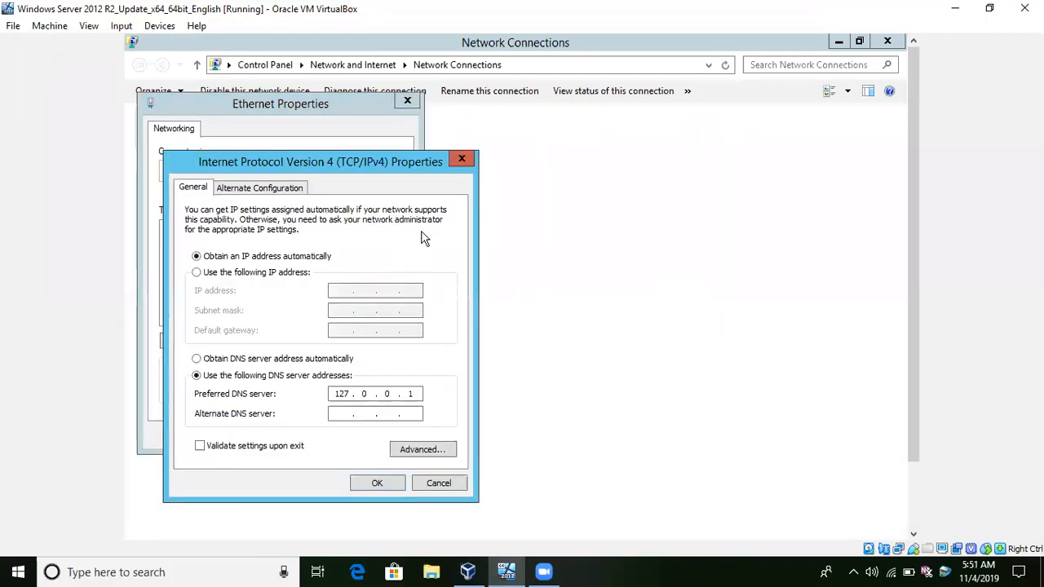
left_click(462, 160)
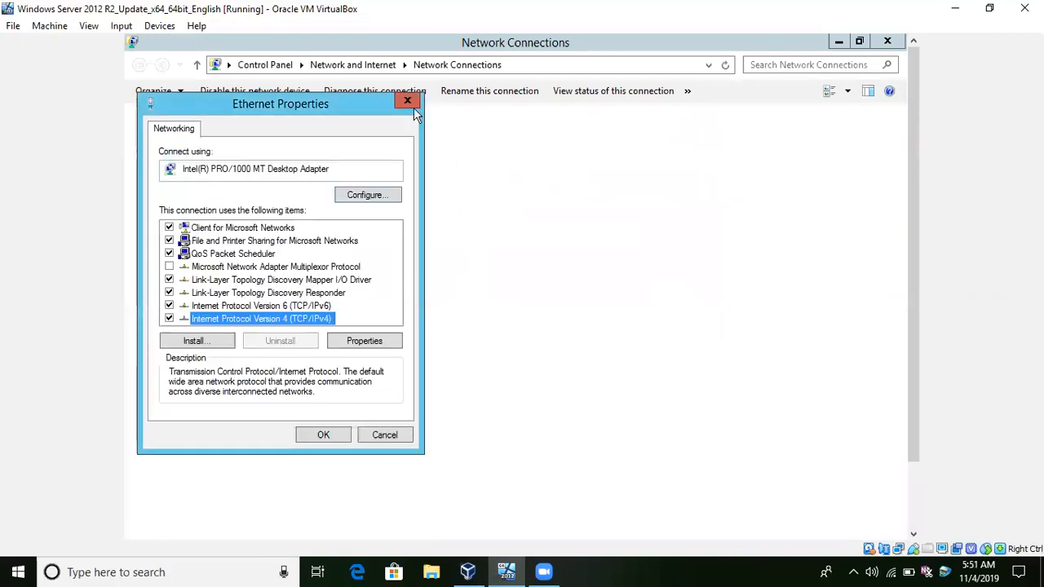
left_click(408, 100)
left_click(888, 44)
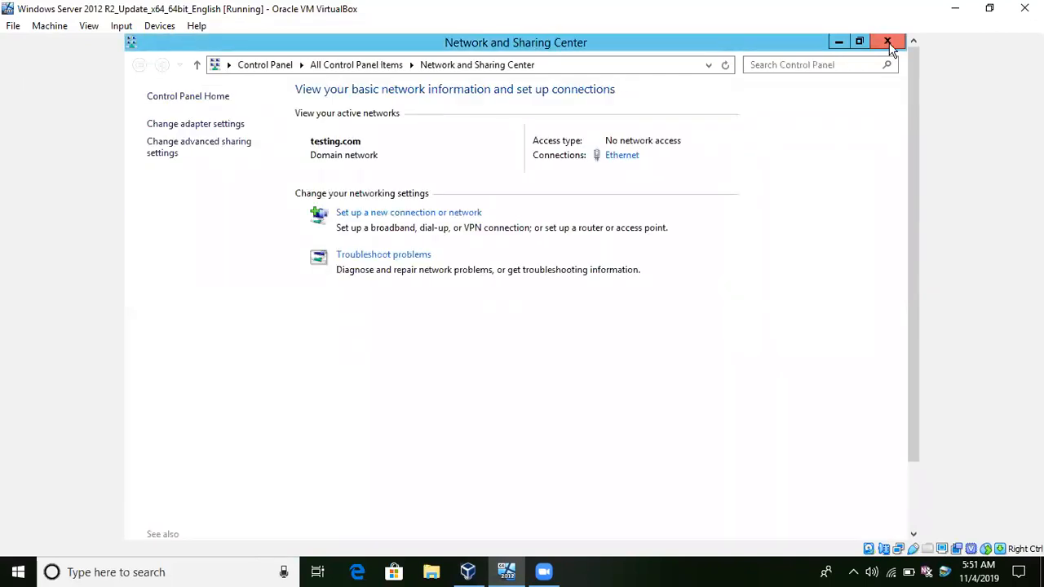
left_click(888, 44)
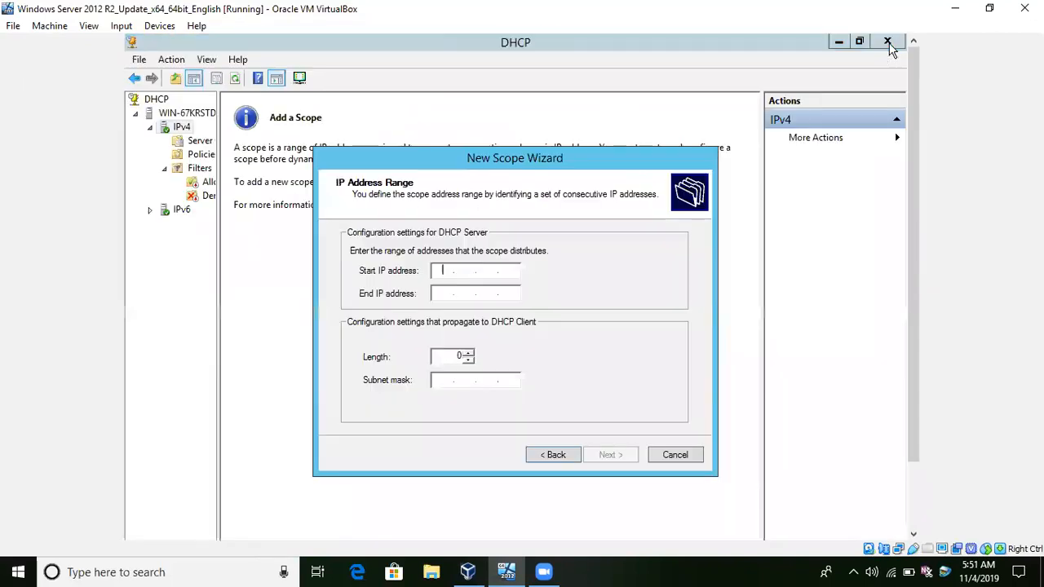
Enter 192.150.1.0 as the start IP address of the scope's range.
left_click(437, 270)
type("192 . 168 .  .")
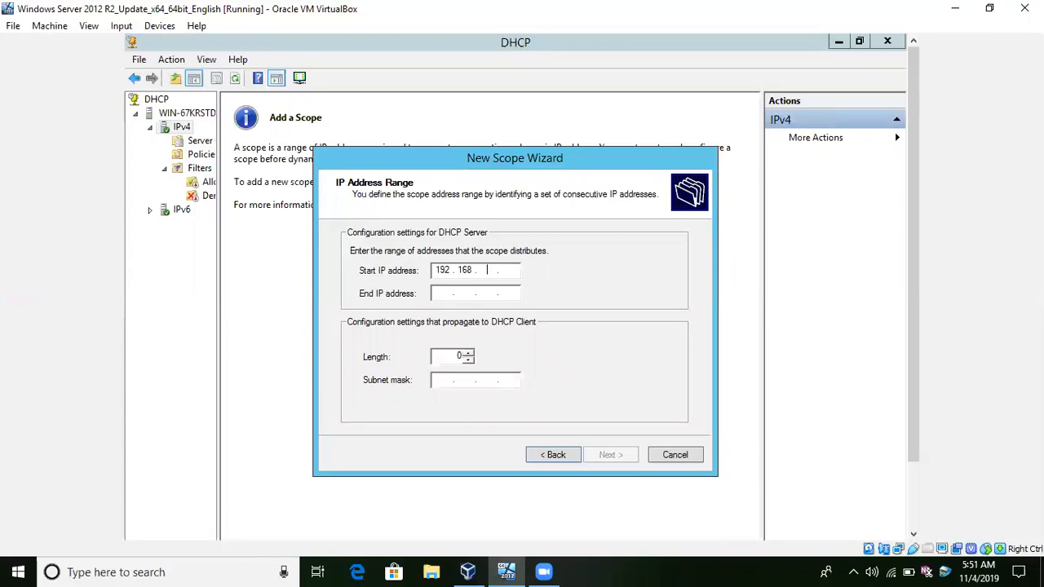
key("BackSpace")
key("BackSpace")
key("BackSpace")
key("BackSpace")
type("192")
key("Tab")
Enter 192.150.1.100 as the scope's end IP address and submit the address range.
type("192 . ")
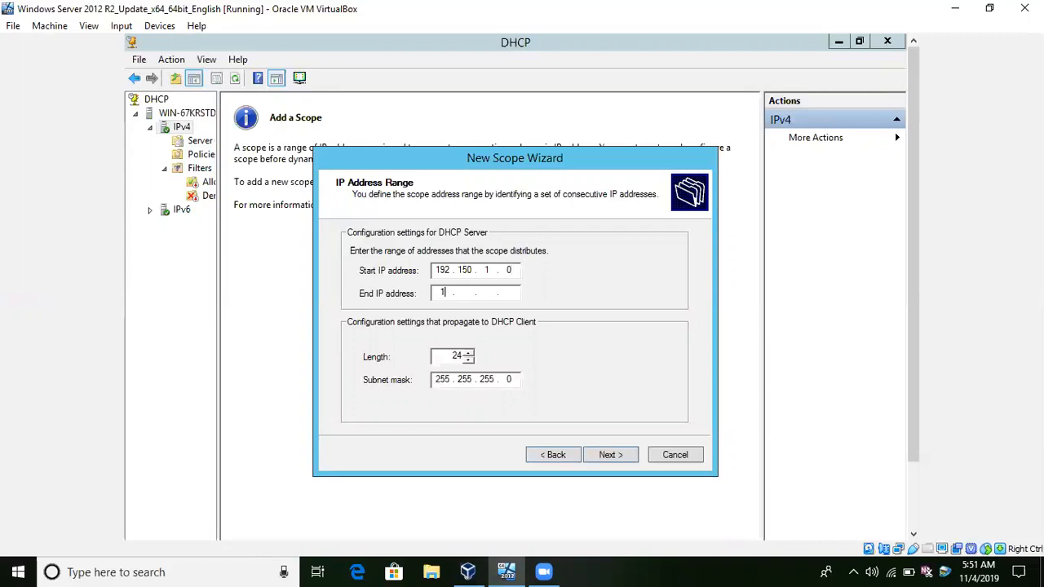
type("150")
type("0 . 100")
left_click(495, 289)
key("BackSpace")
key("BackSpace")
left_click(605, 456)
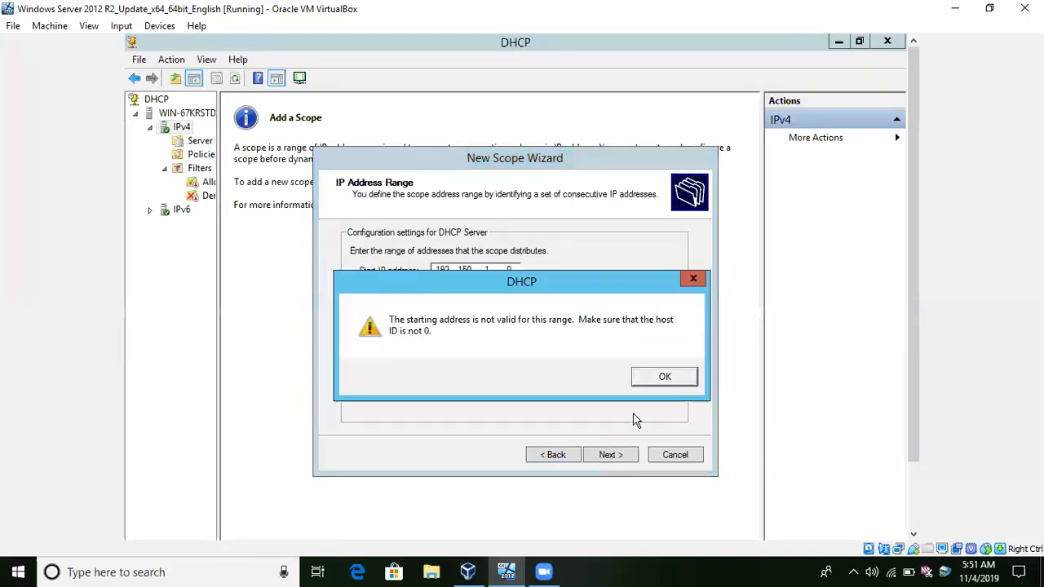
Correct the scope's start IP address to 192.150.1.1 and submit the address range again.
left_click(662, 378)
left_click(513, 269)
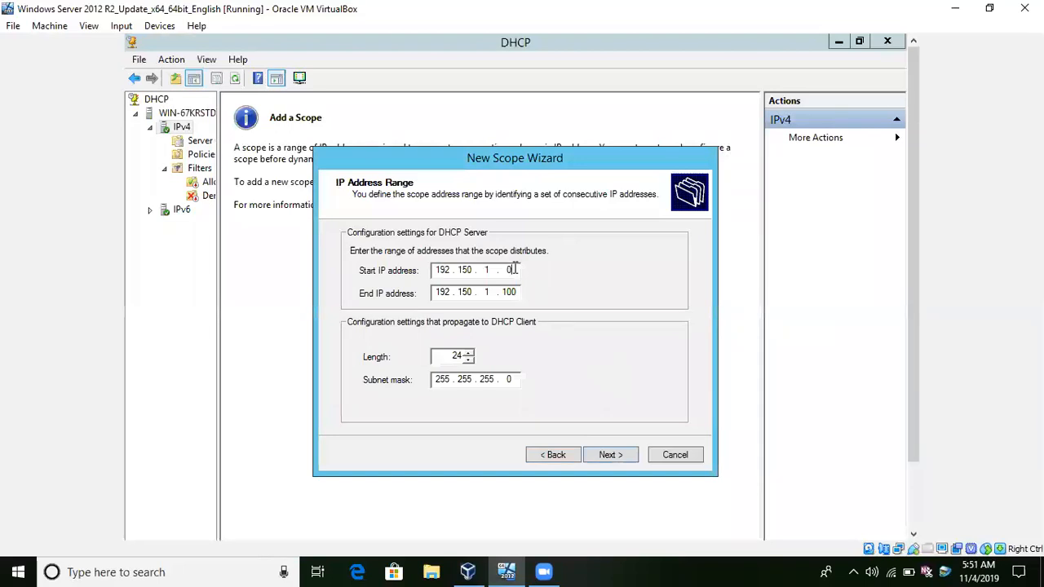
type("1")
left_click(604, 456)
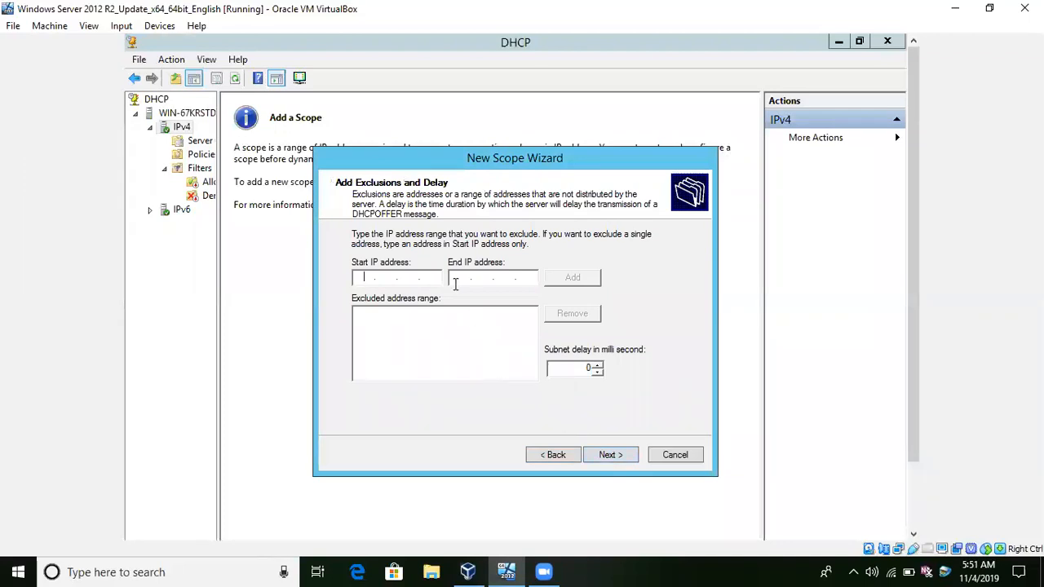
Add no exclusions, keep the default lease duration and choose to configure the scope's DHCP options now.
left_click(605, 455)
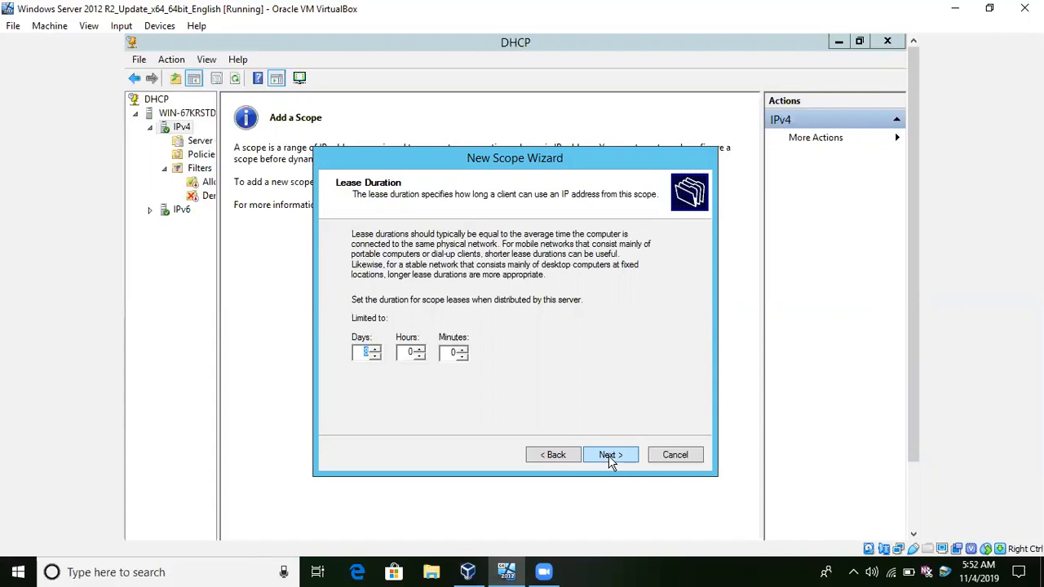
left_click(611, 456)
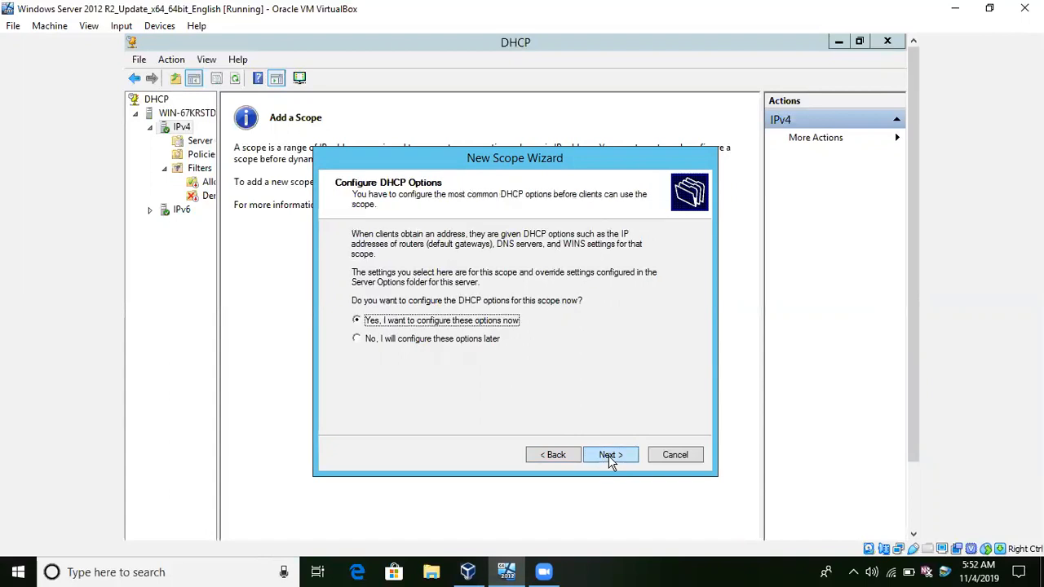
left_click(611, 456)
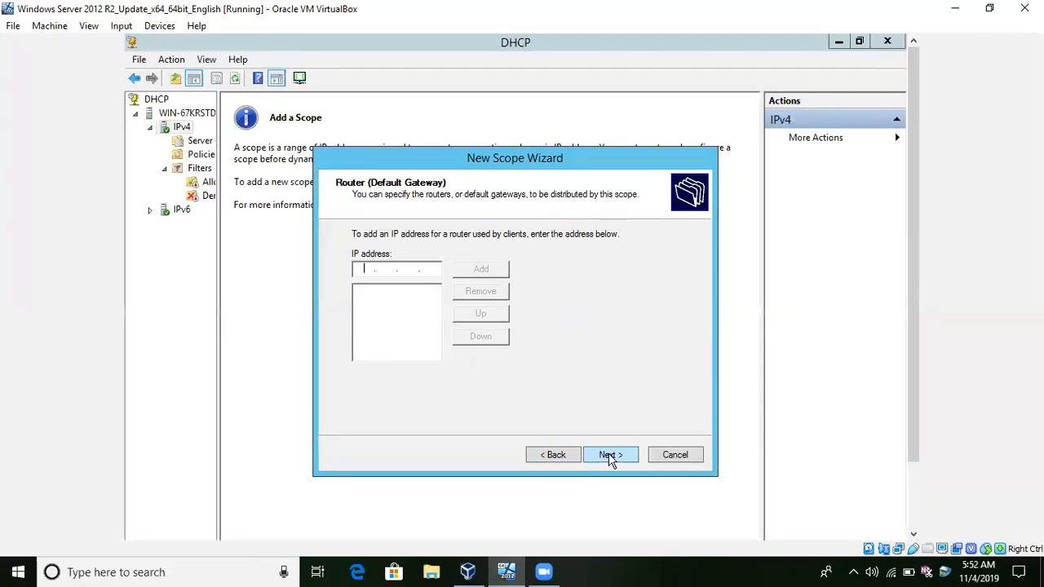
Leave router and WINS servers empty, keep testing.com as parent domain, and finish the wizard with the scope activated now.
left_click(611, 456)
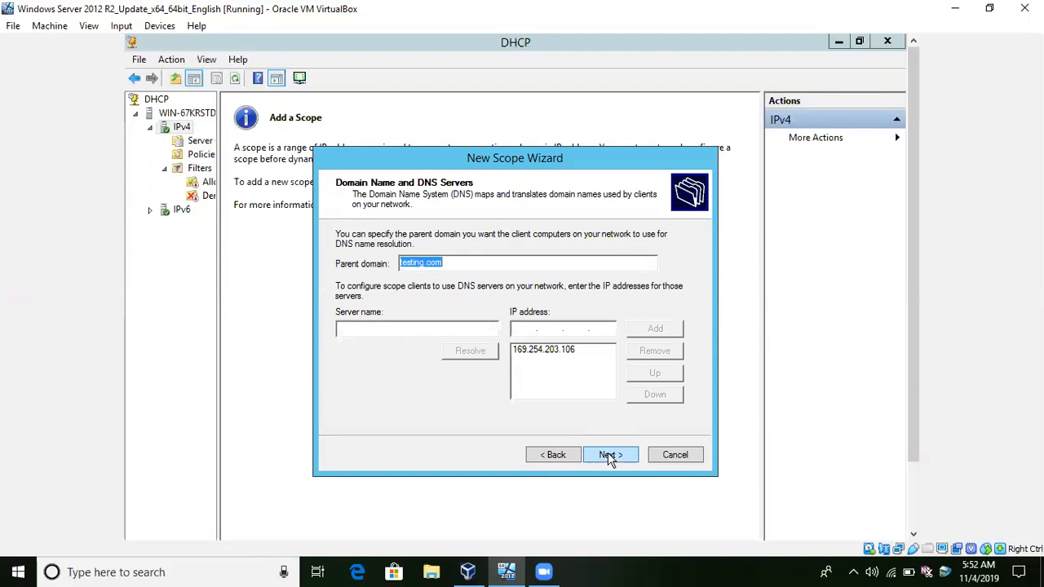
left_click(616, 459)
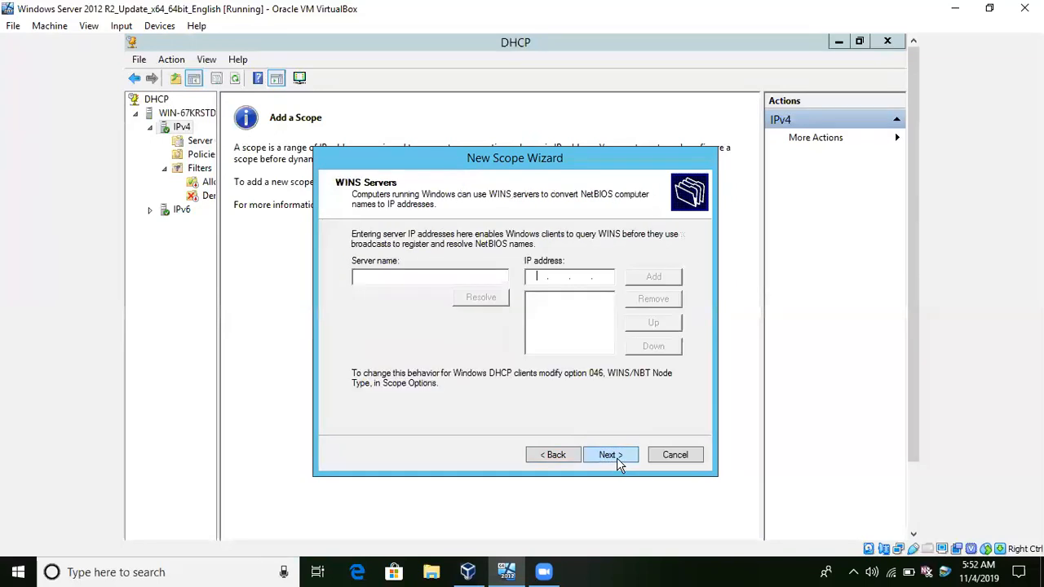
left_click(617, 458)
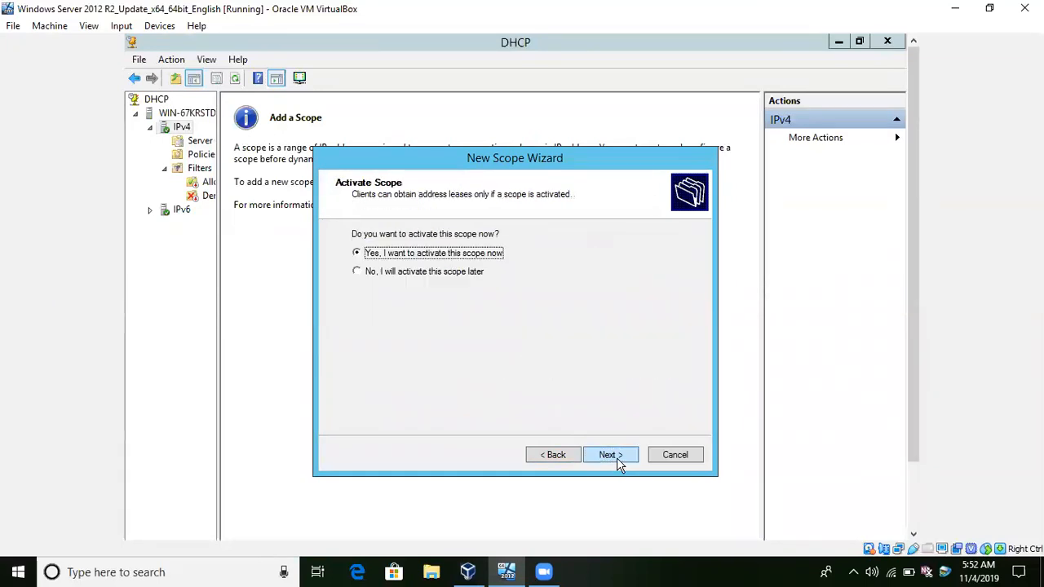
left_click(617, 458)
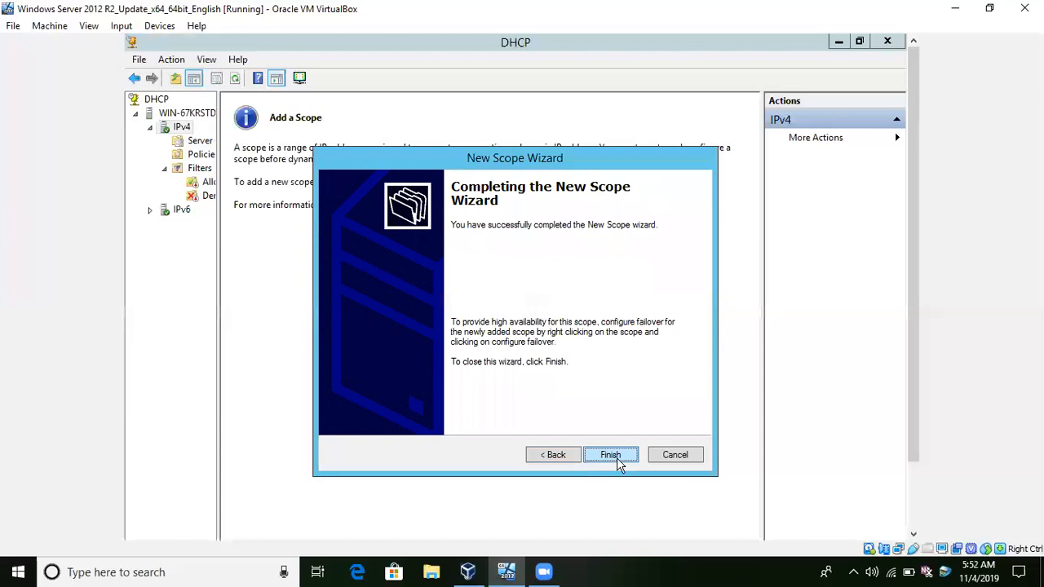
left_click(617, 458)
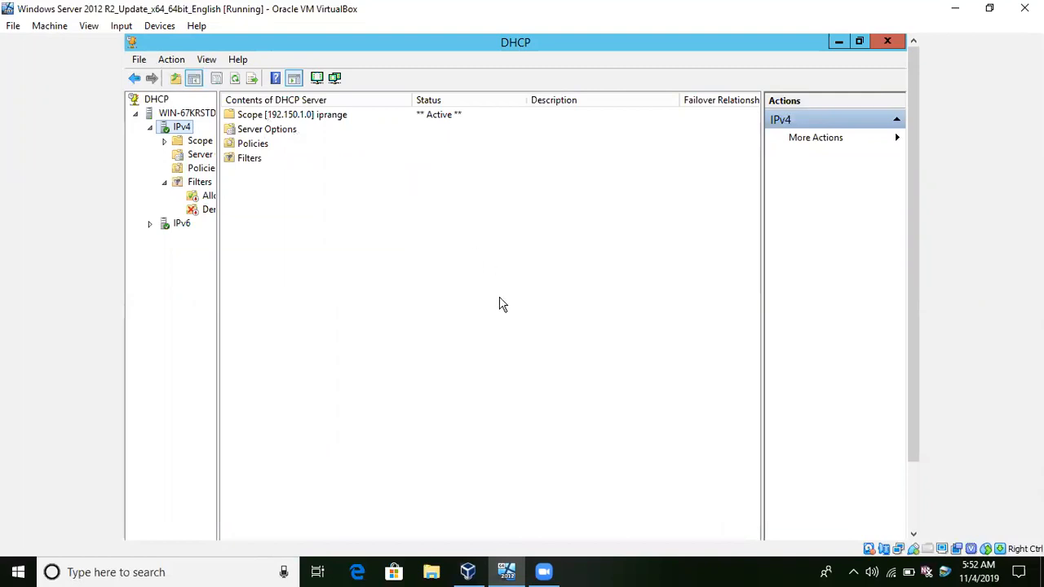
Check the server's IP configuration with ipconfig in a command prompt, then close it.
key("super+r")
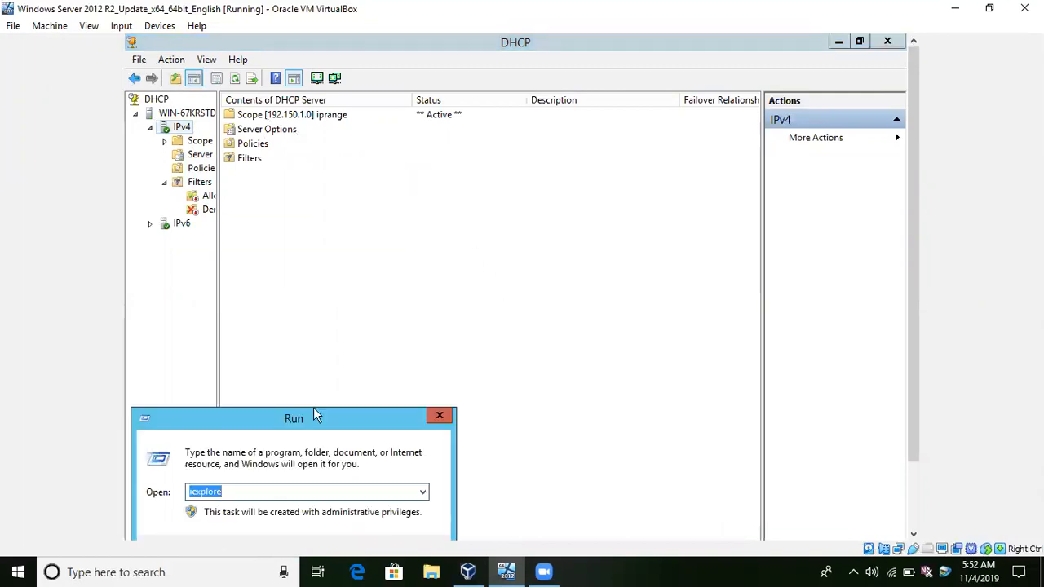
type("cmd")
key("Return")
type("ipconfig")
key("Return")
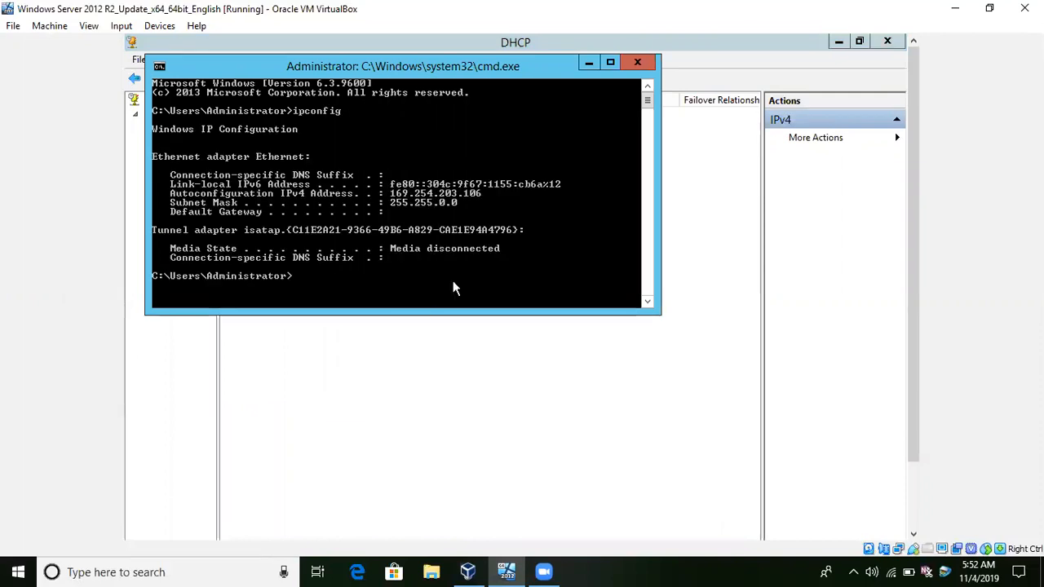
left_click(636, 66)
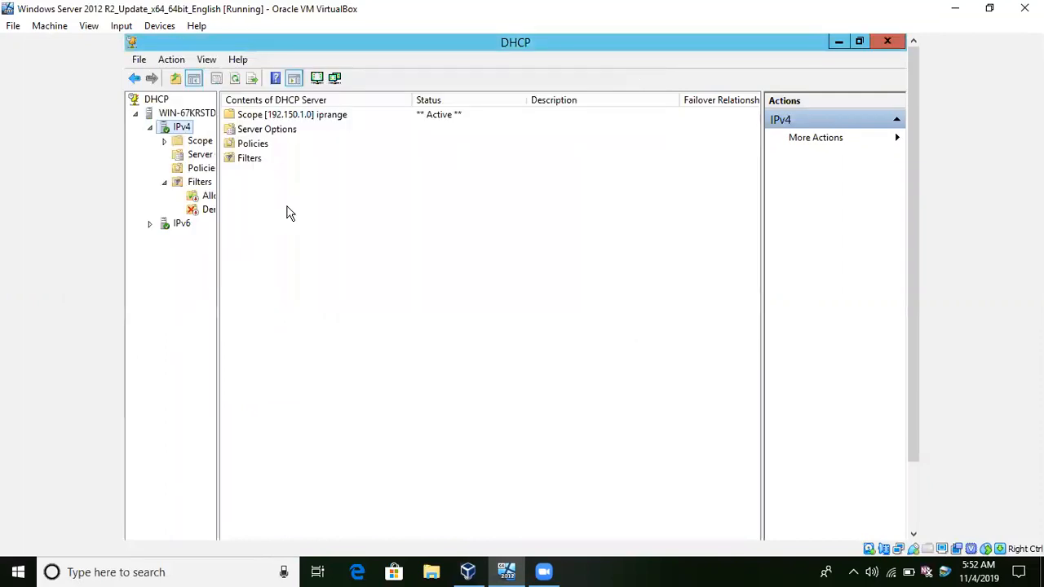
Open the Internet Protocol Version 4 (TCP/IPv4) properties of the server's Ethernet adapter from the network connections.
left_click_drag(906, 302, 904, 464)
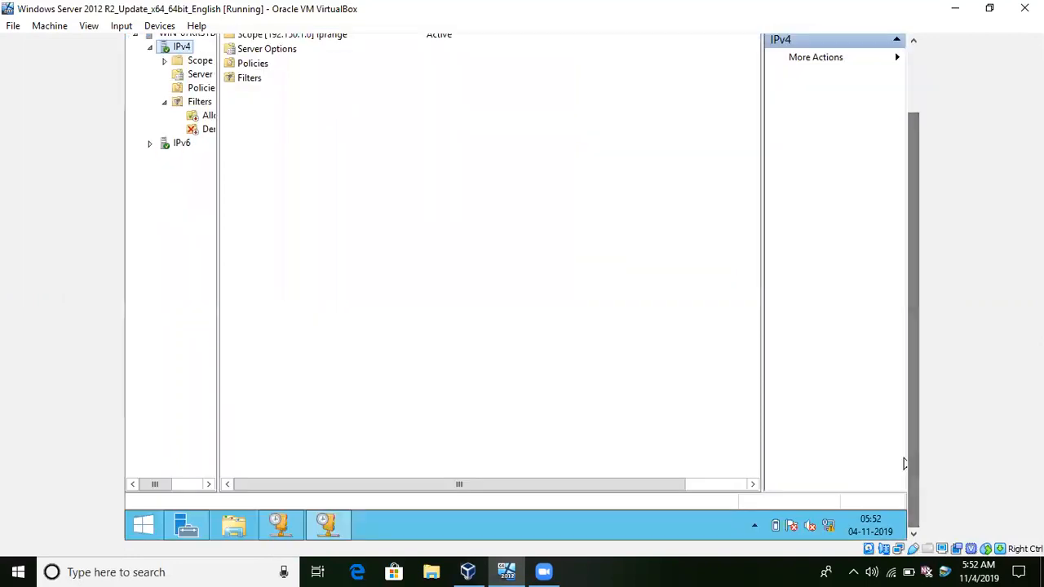
right_click(827, 527)
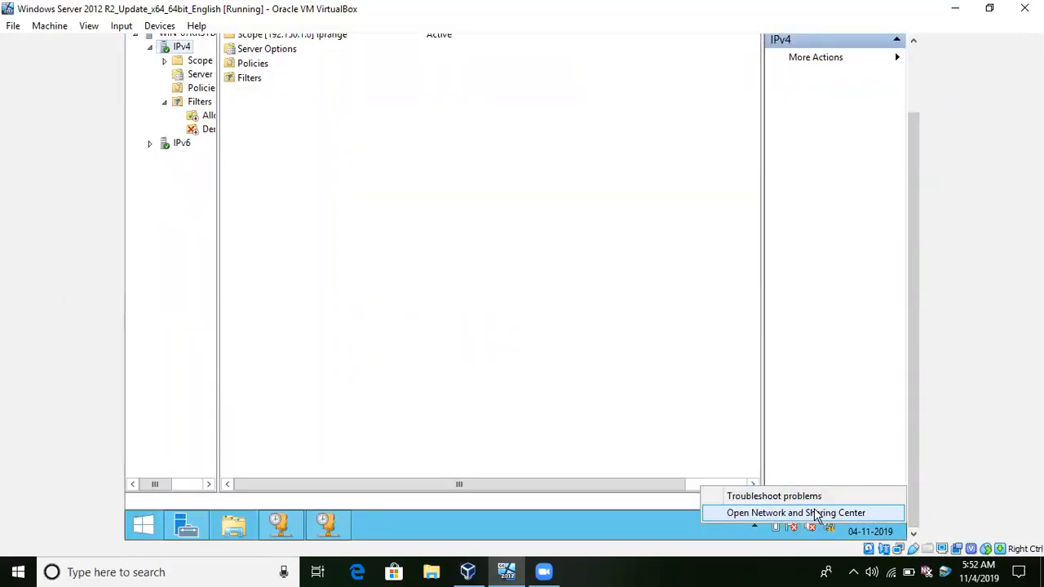
left_click(815, 512)
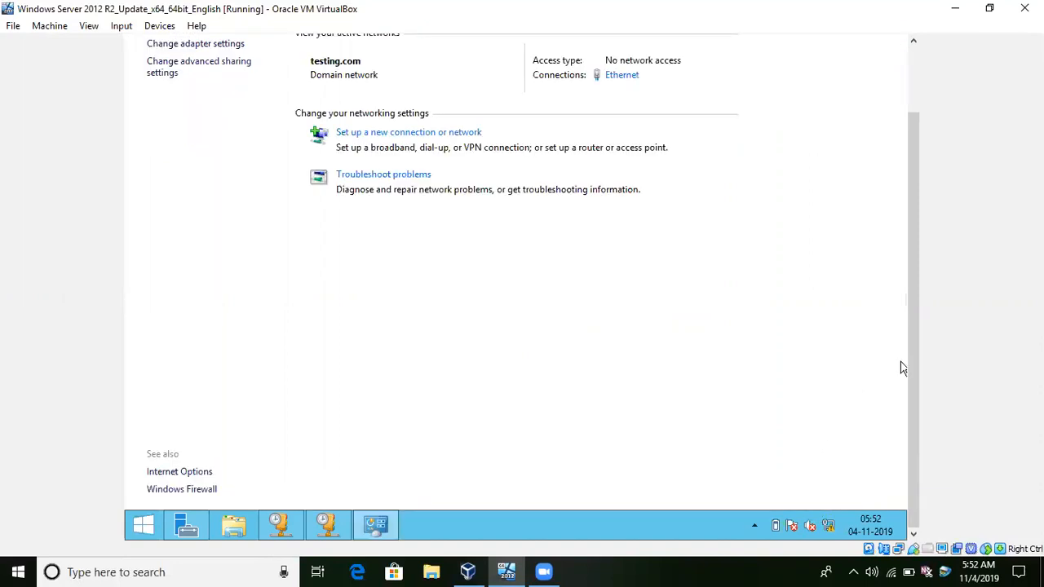
left_click(189, 44)
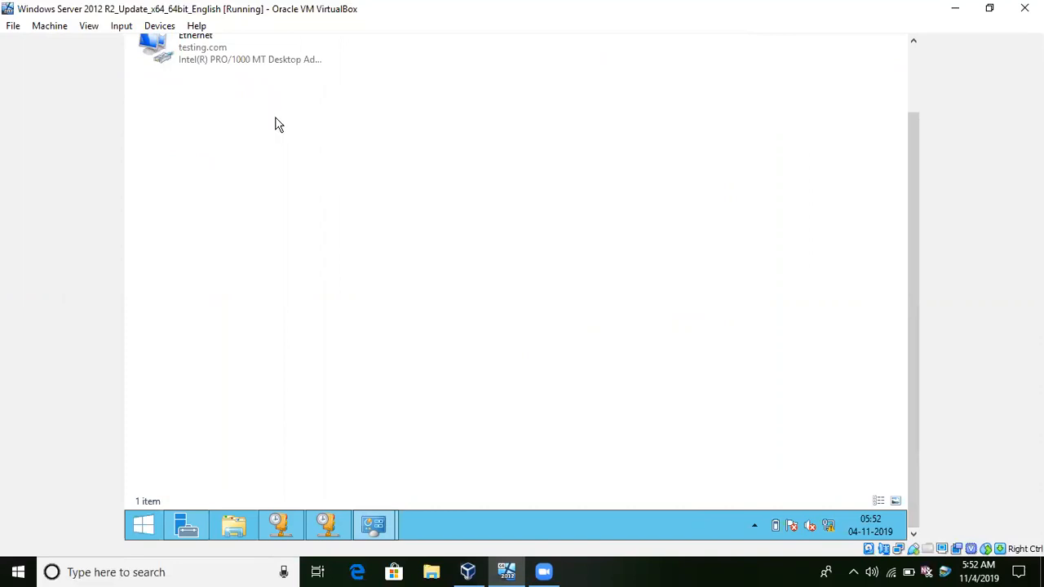
left_click(230, 65)
right_click(230, 65)
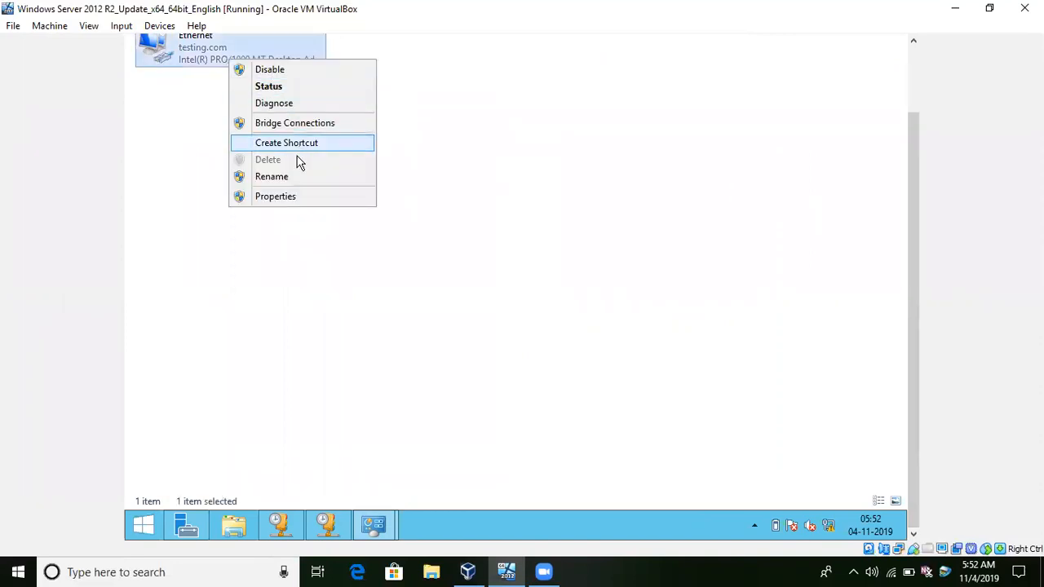
left_click(273, 196)
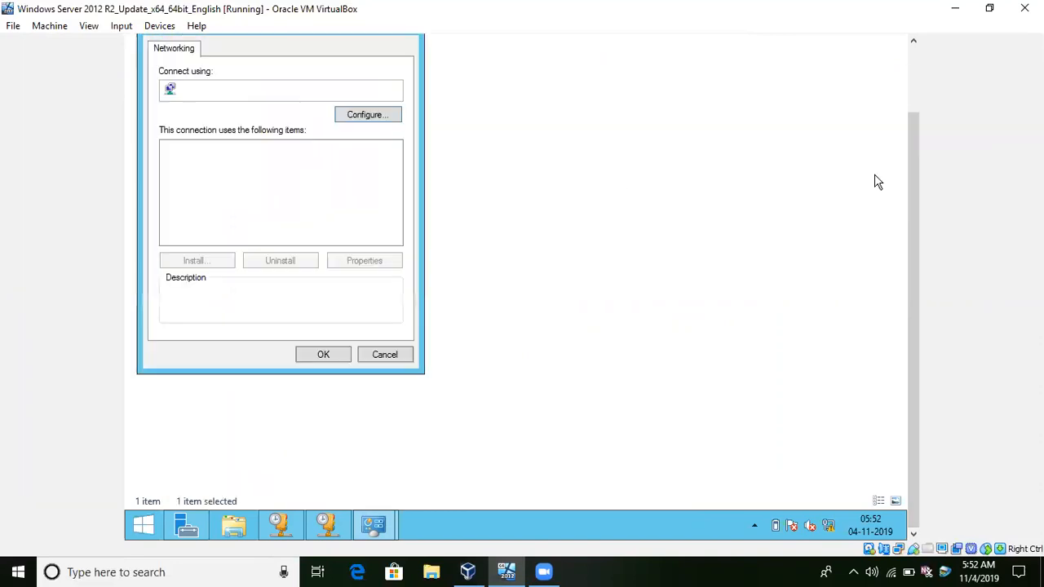
double_click(250, 237)
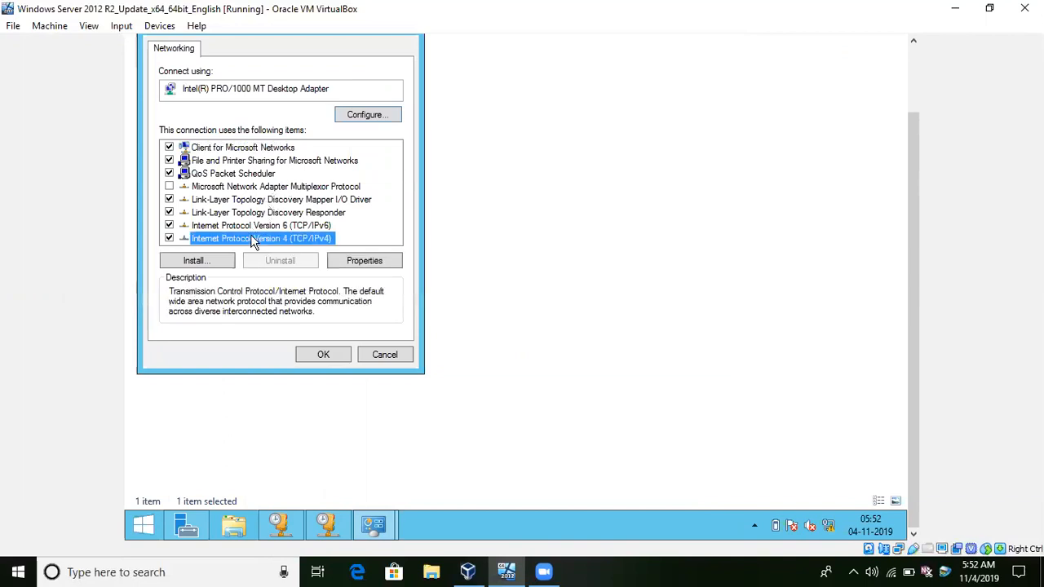
Assign the Ethernet adapter the static IP address 192.150.1.1 with subnet mask 255.255.255.0, and close the network windows.
left_click(230, 194)
type("192 . 150 . 1 .")
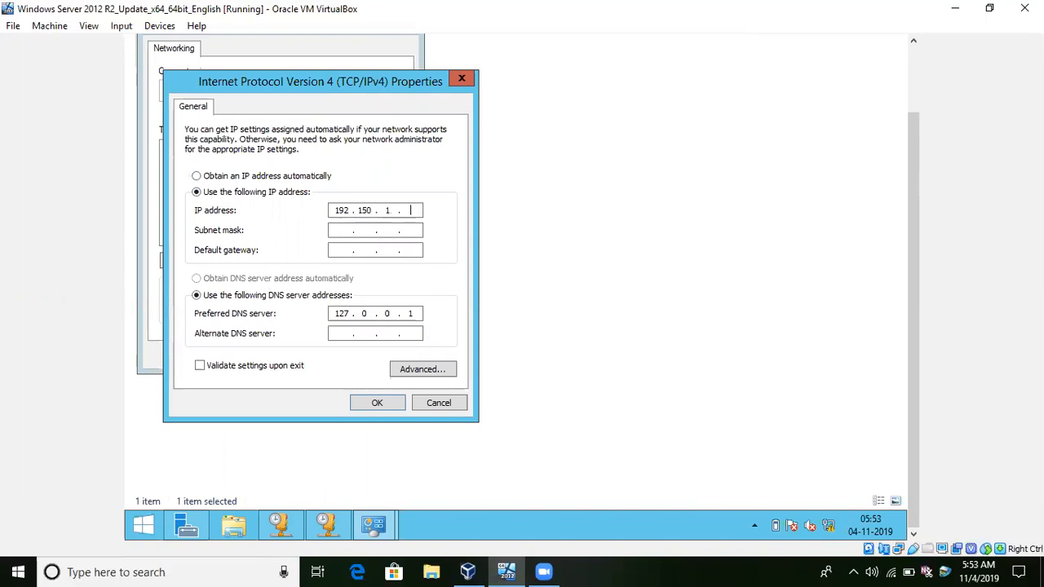
key("Tab")
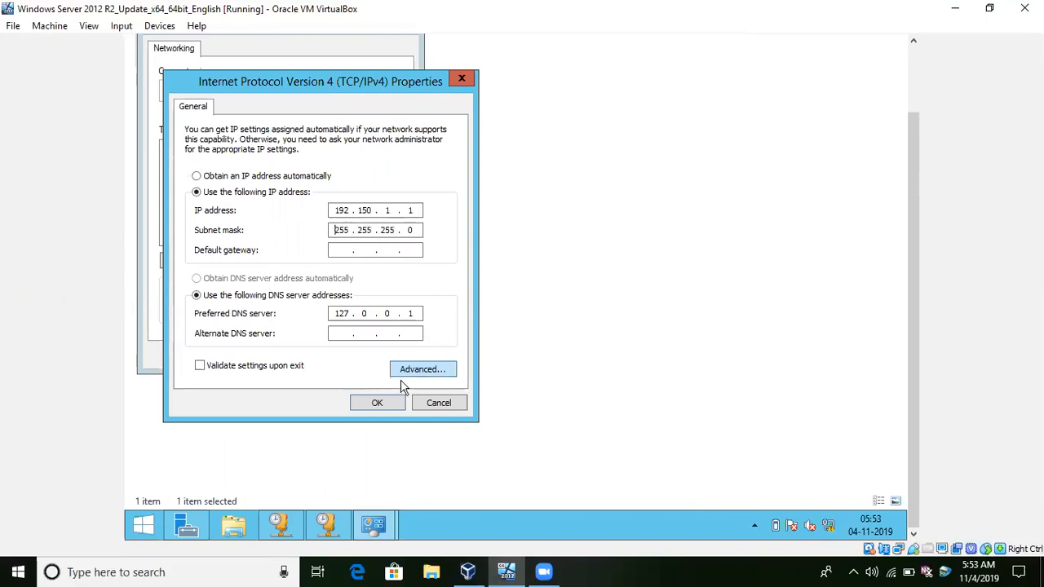
left_click(376, 403)
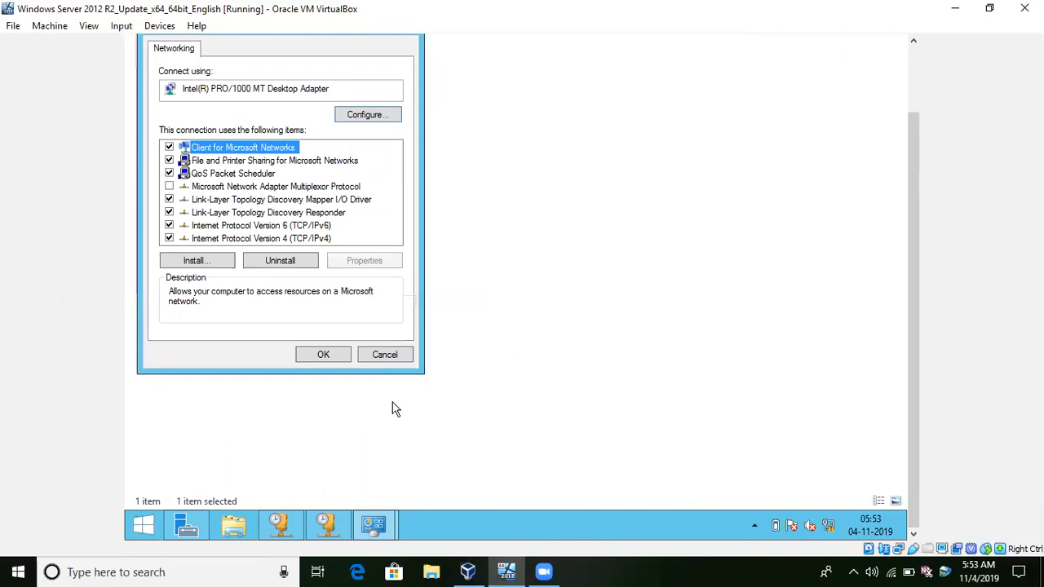
left_click(313, 360)
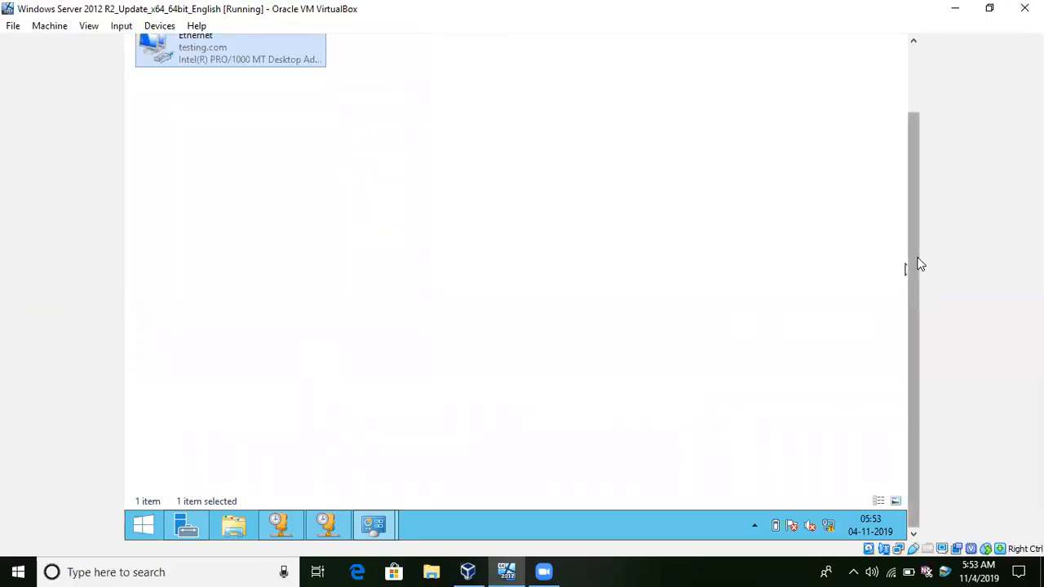
left_click(898, 38)
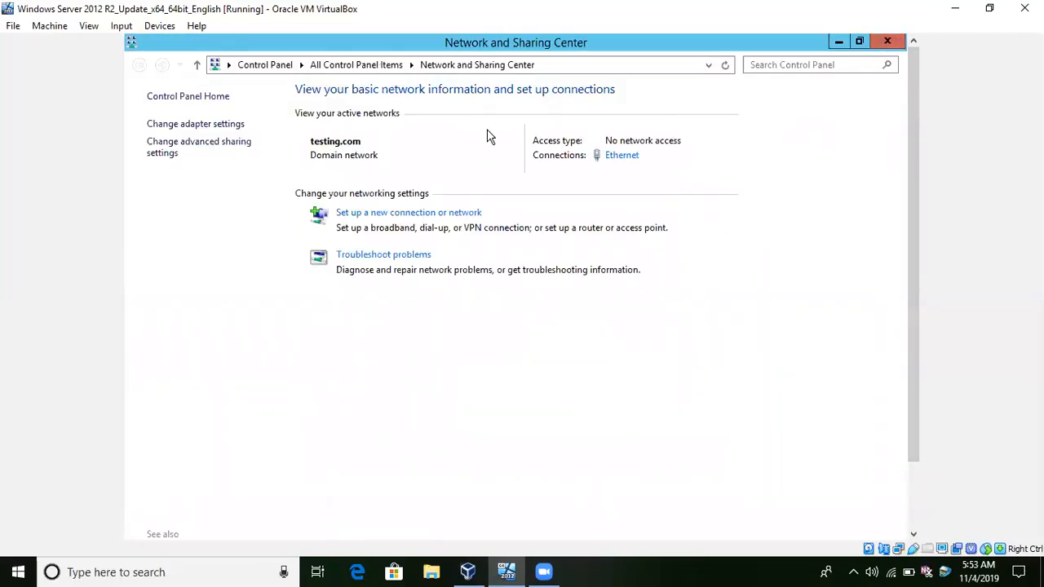
left_click(887, 41)
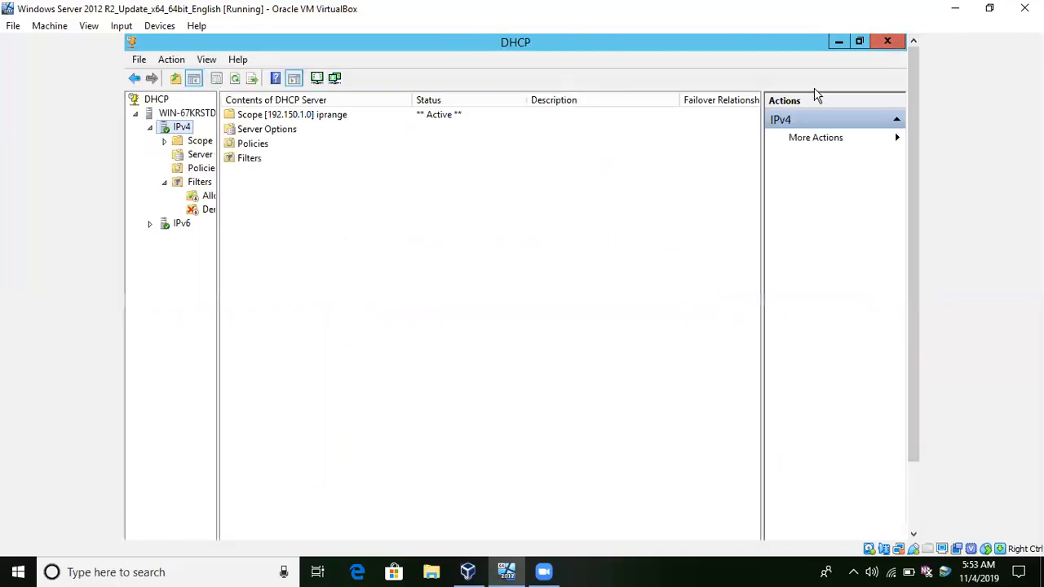
Examine the iprange scope's address pool and the commands available for its address range, widening the console tree to show full names.
double_click(256, 120)
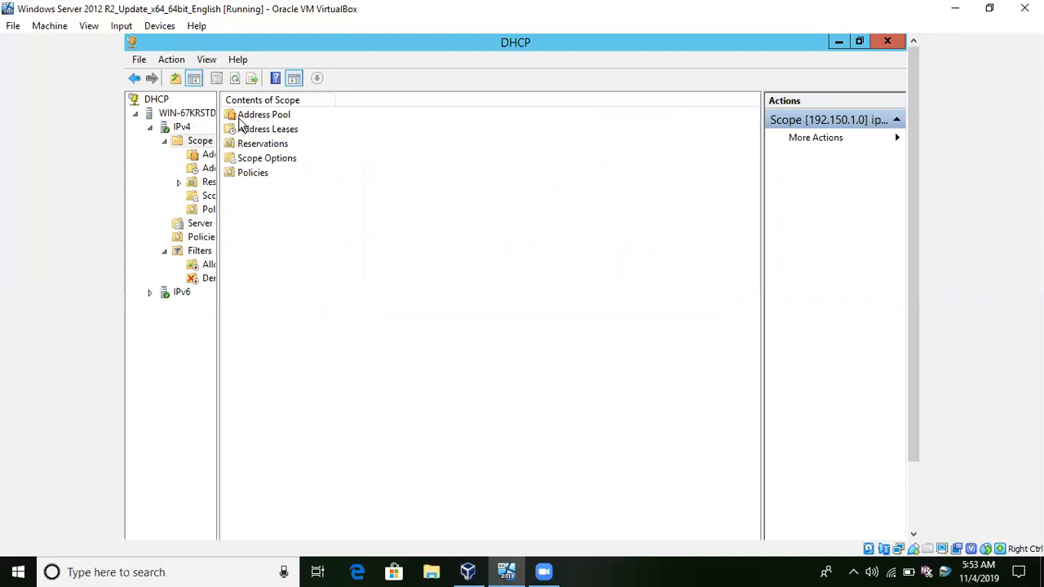
double_click(240, 121)
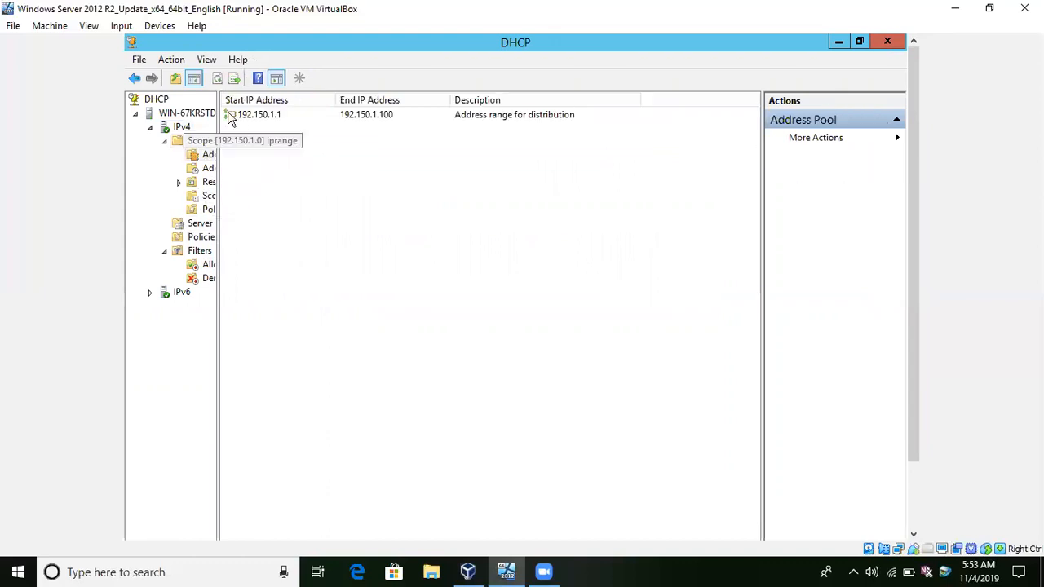
left_click(238, 116)
right_click(238, 118)
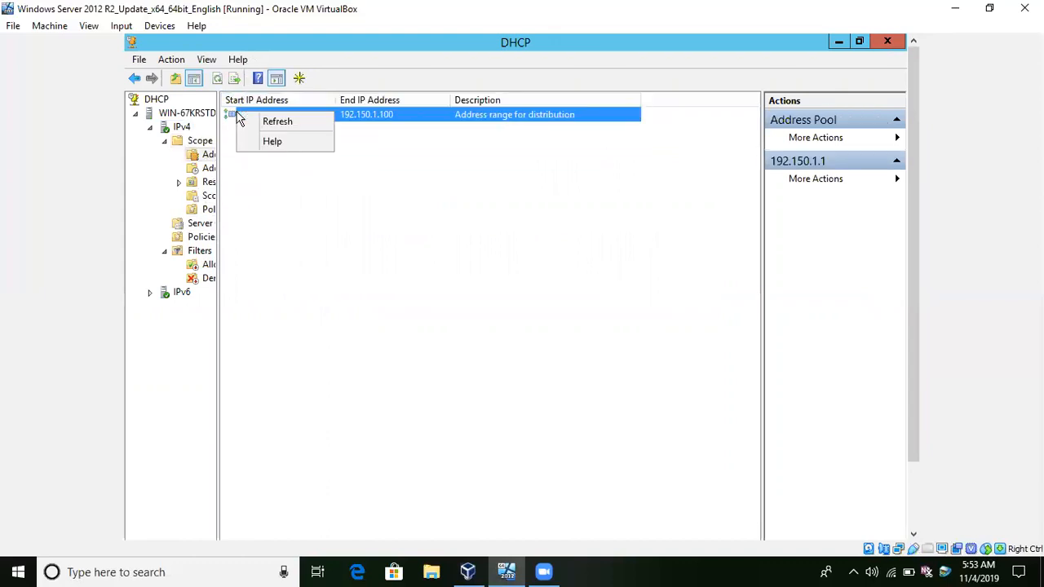
right_click(204, 158)
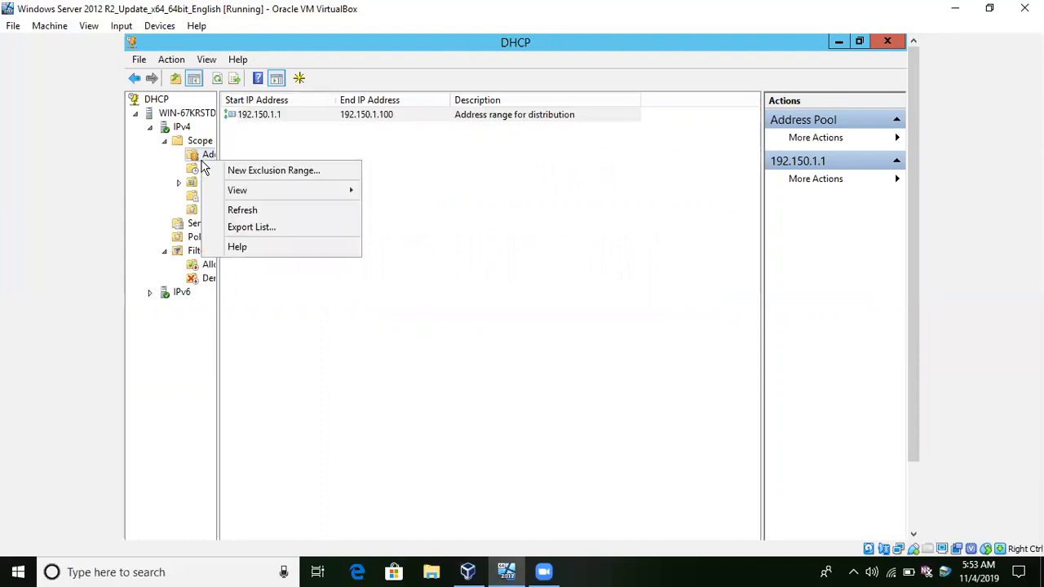
right_click(199, 146)
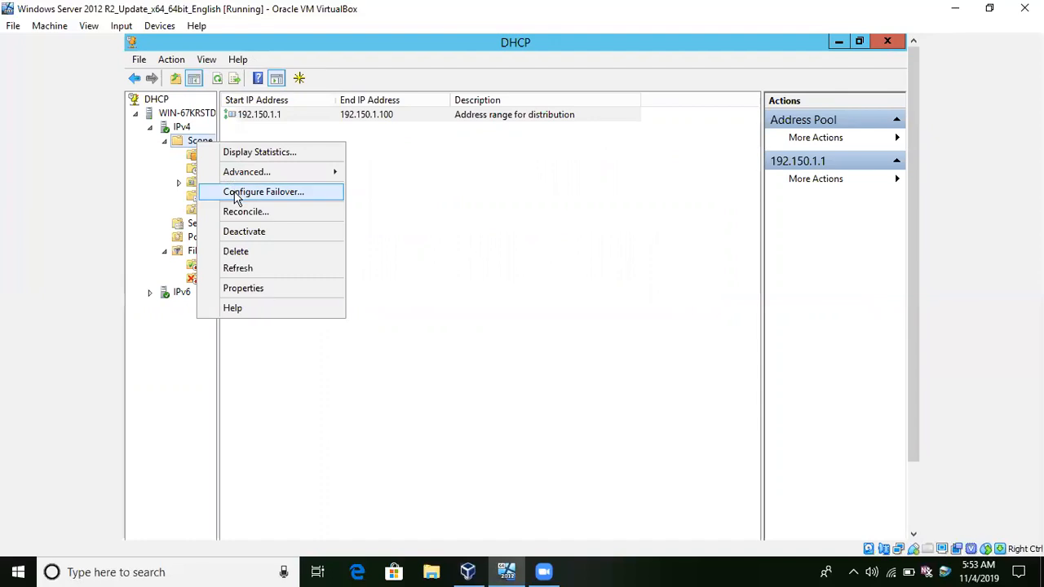
left_click(166, 167)
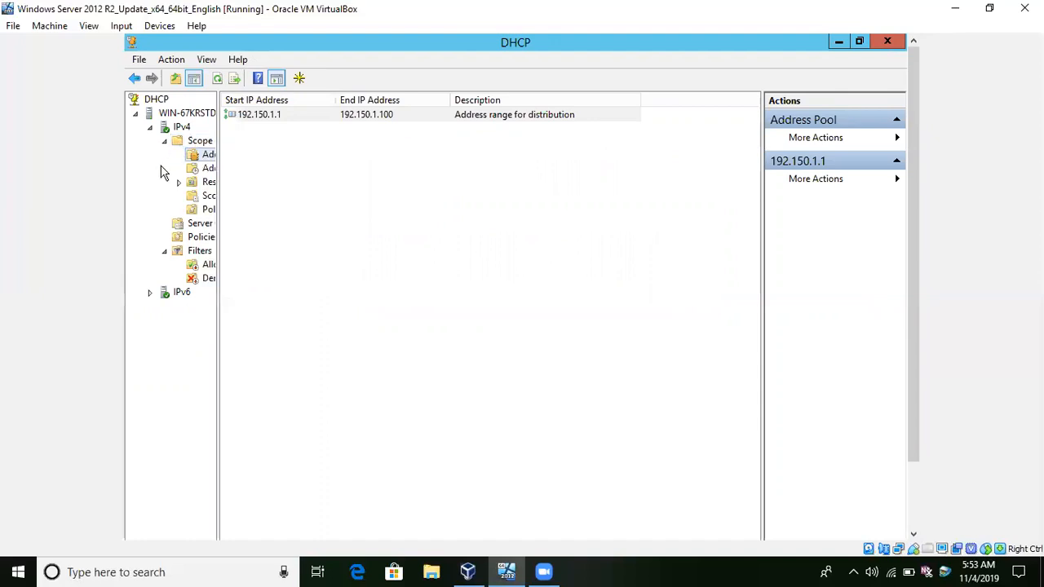
left_click_drag(216, 154, 322, 156)
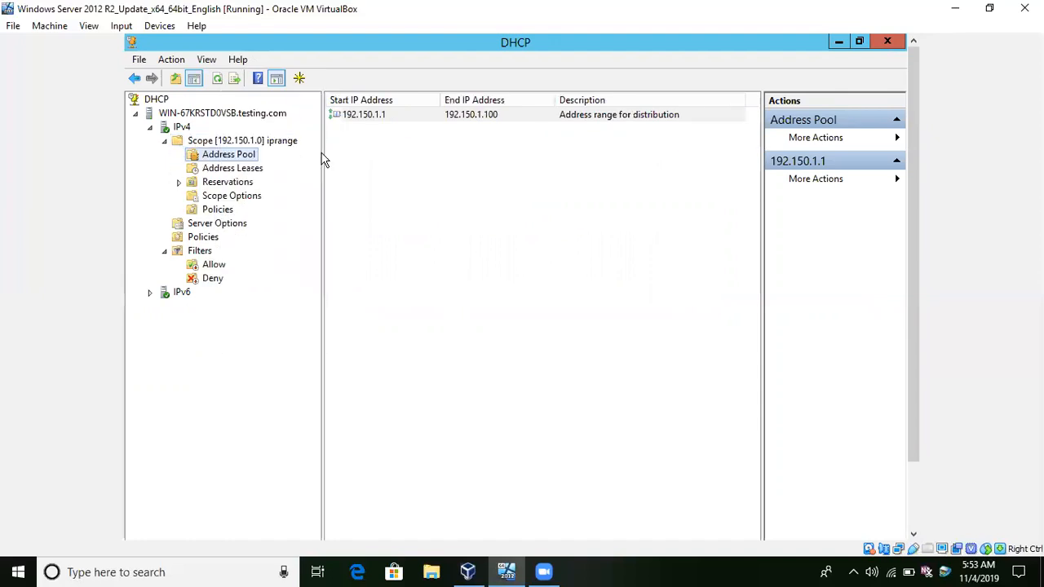
right_click(228, 161)
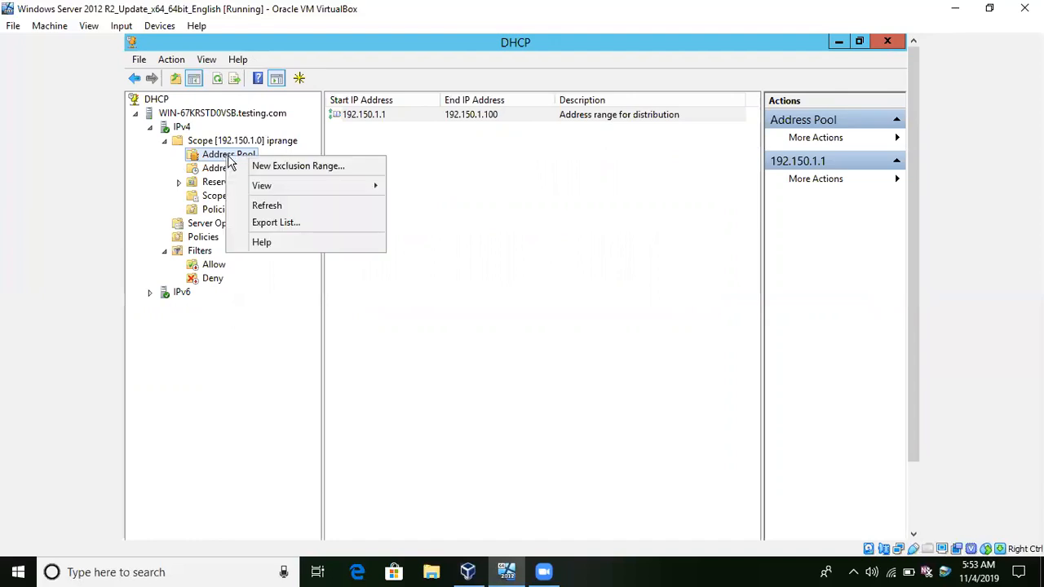
left_click(352, 114)
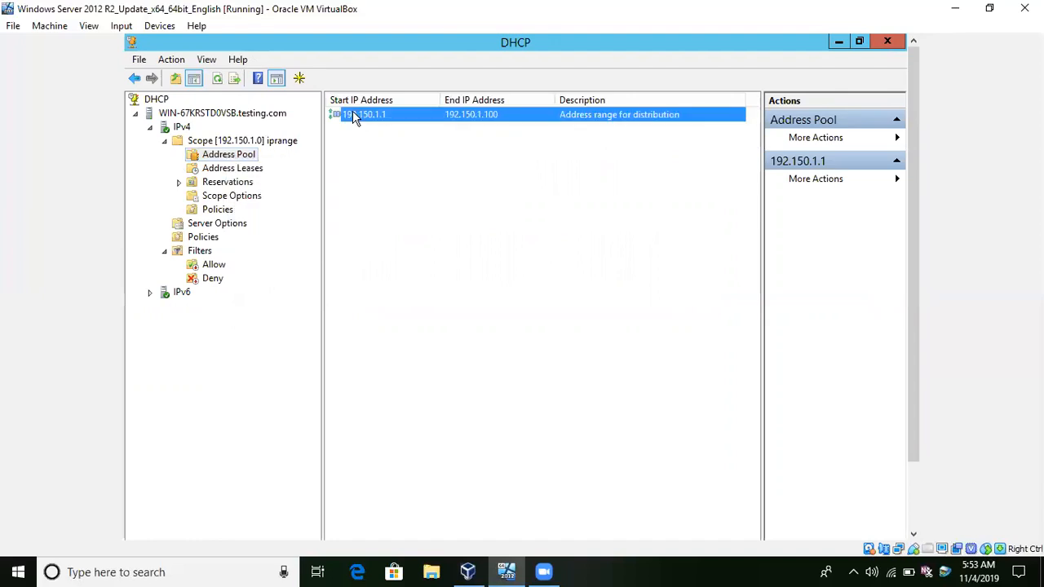
right_click(353, 113)
left_click(337, 159)
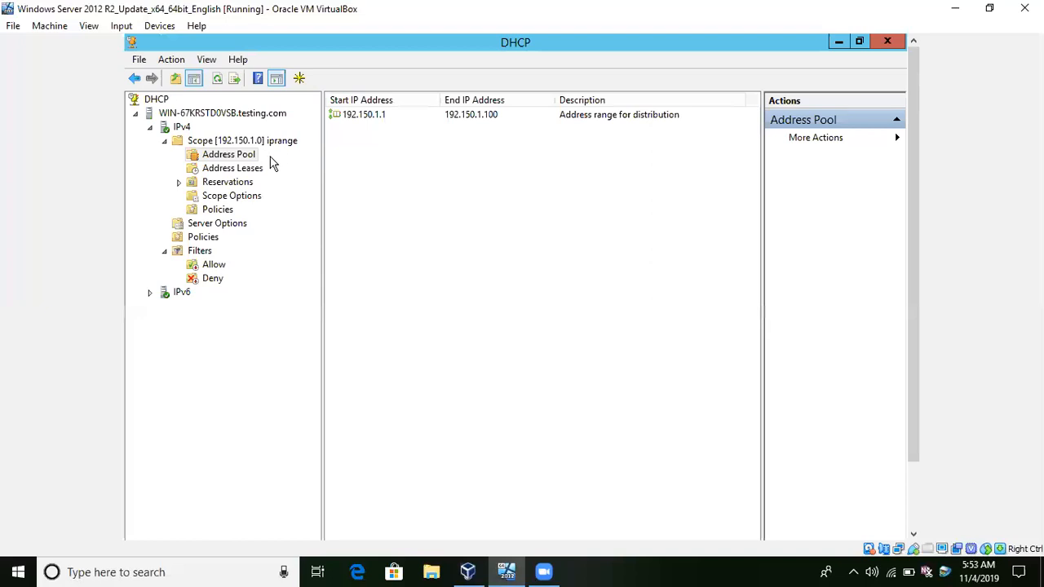
Set the start IP address of the iprange scope to 192.150.1.2 in its properties.
left_click(245, 144)
right_click(243, 147)
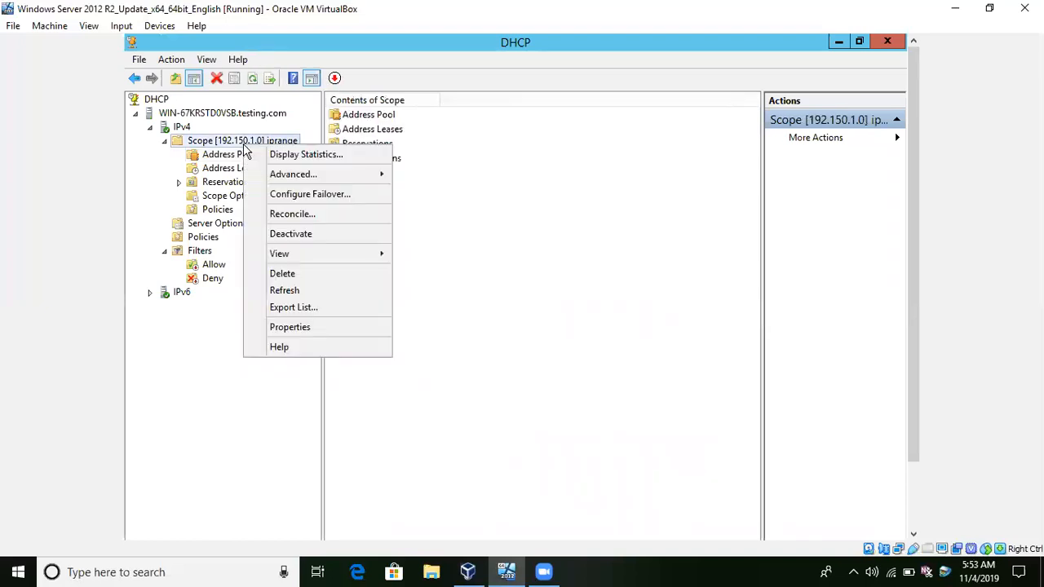
mouse_move(292, 177)
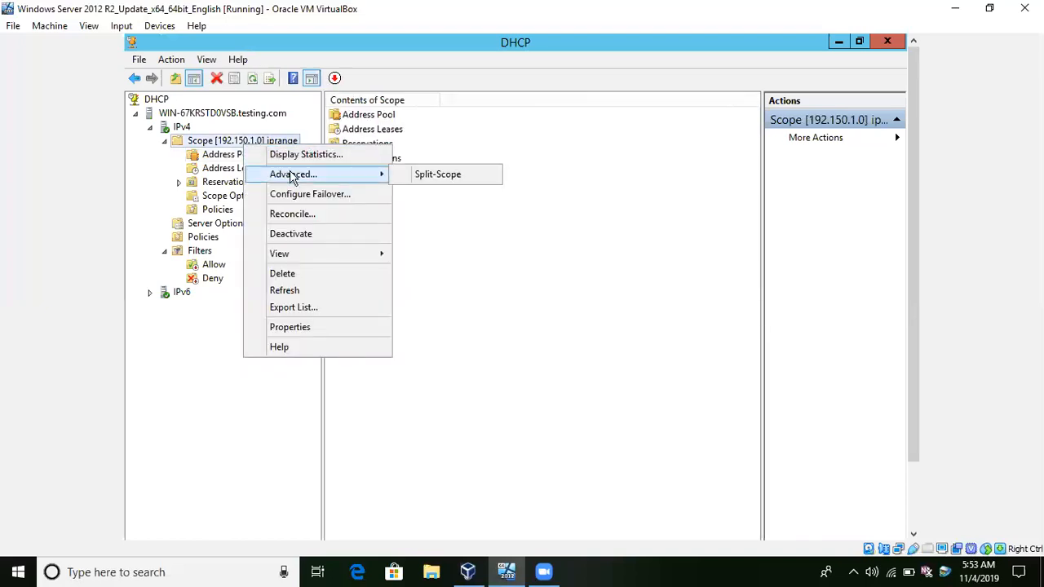
left_click(310, 327)
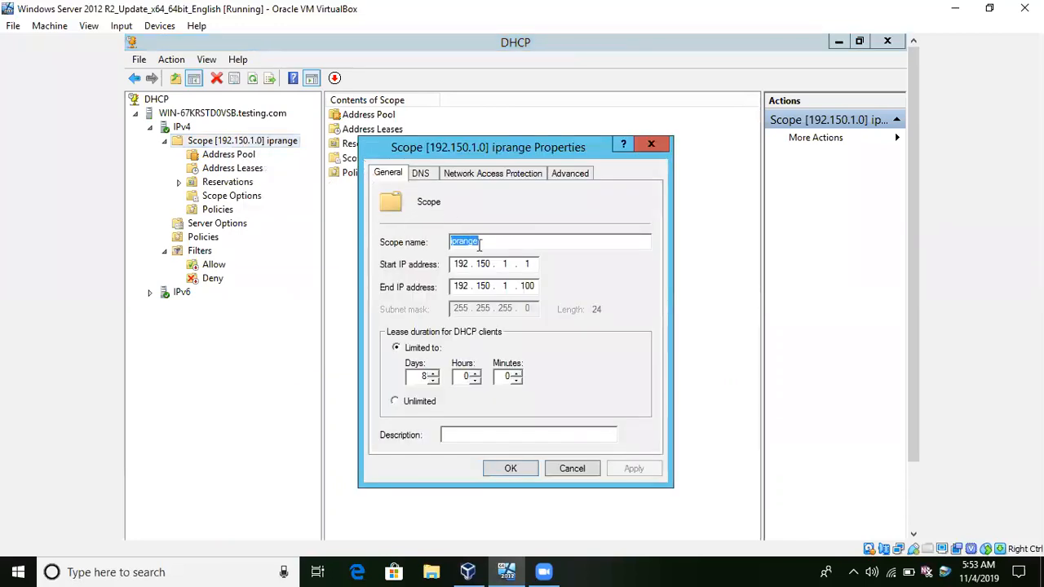
left_click(532, 263)
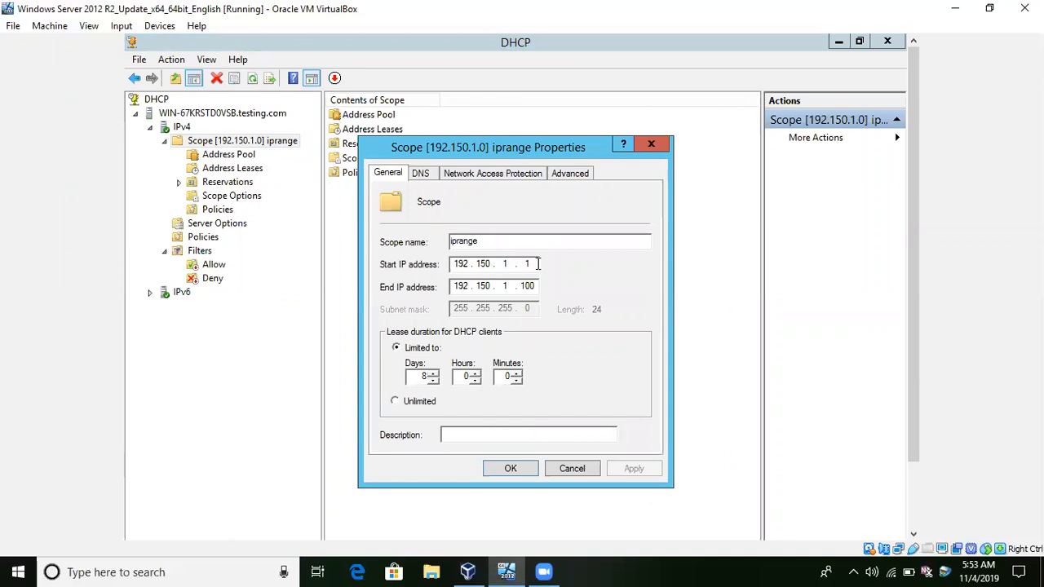
key("BackSpace")
type("2")
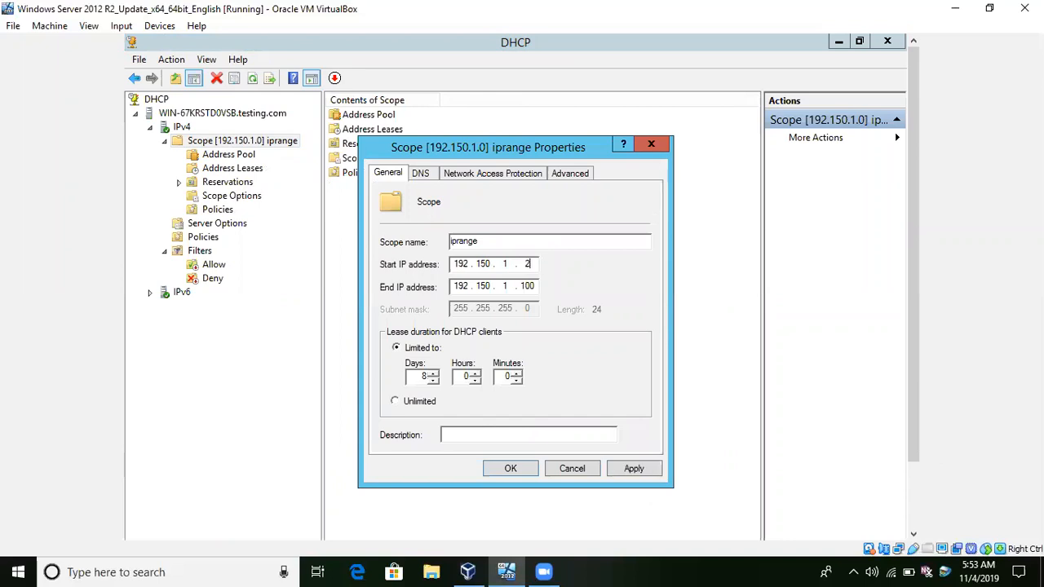
left_click(510, 470)
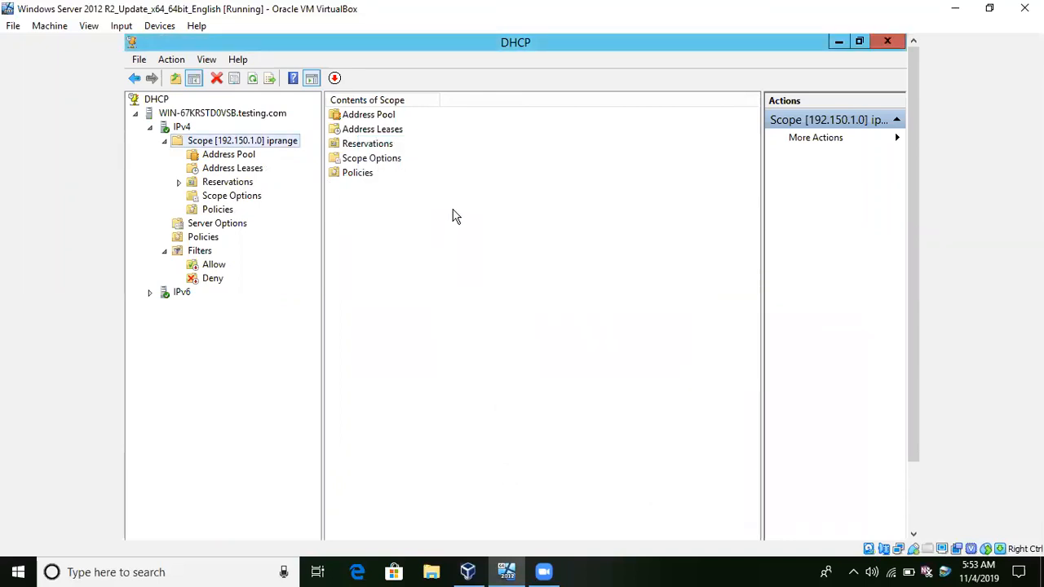
Close the open management windows, including both DHCP consoles, to return to the server desktop.
left_click(889, 45)
left_click(888, 42)
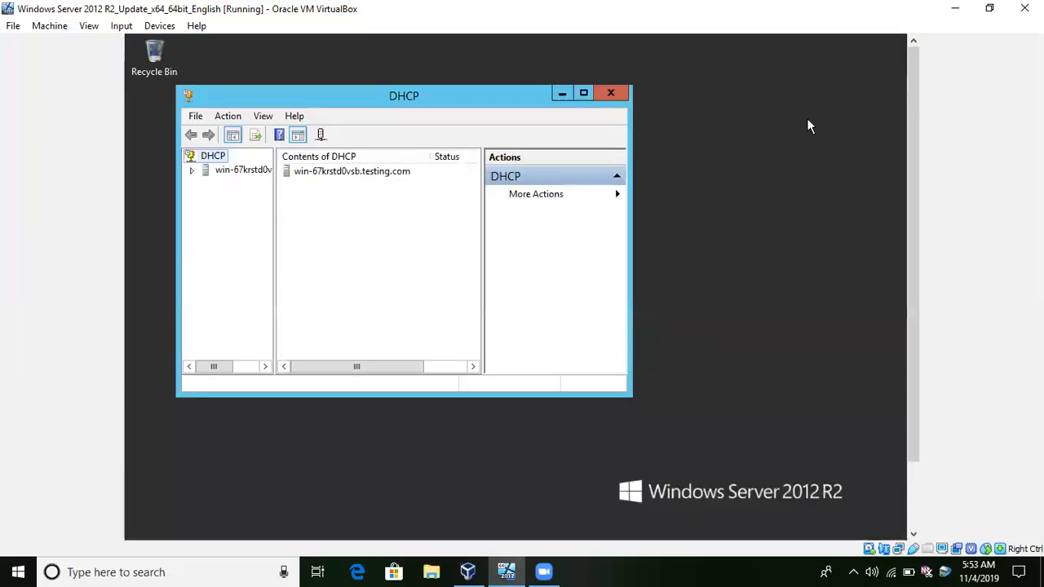
left_click(612, 93)
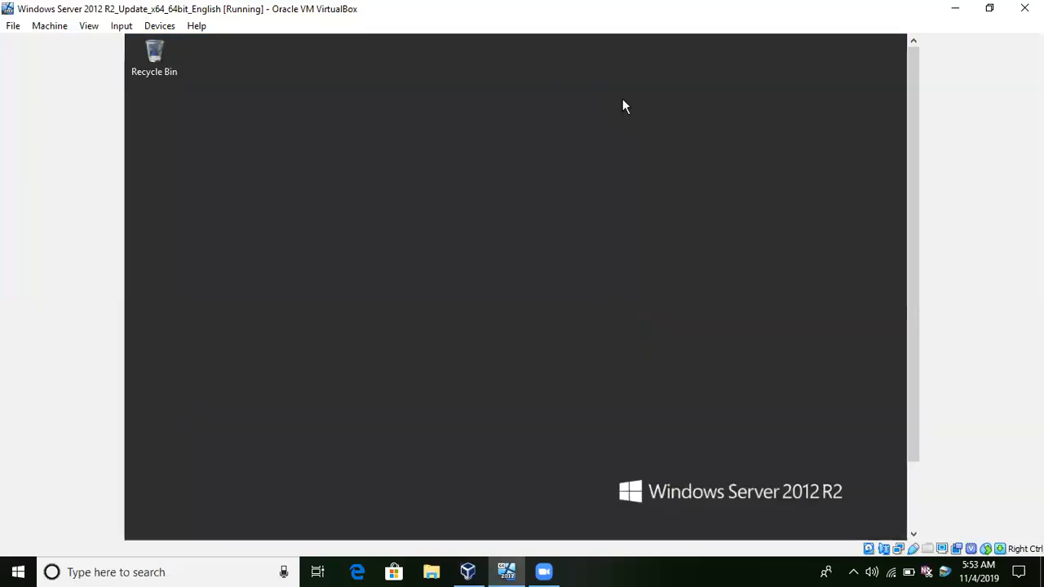
Open a command prompt and check the server's new IP configuration with ipconfig.
key("super+r")
key("Return")
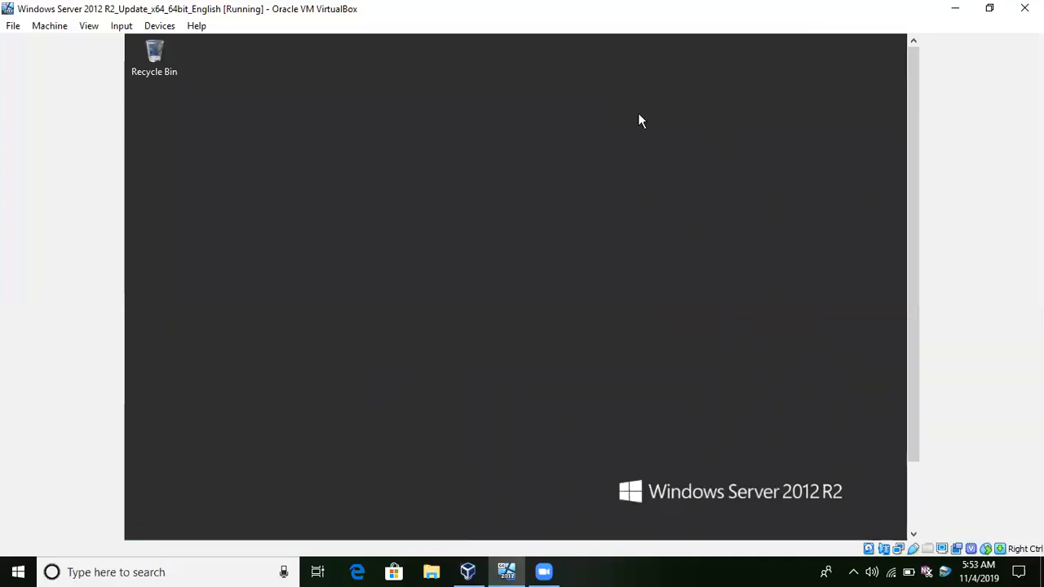
type("ipconfig")
key("Return")
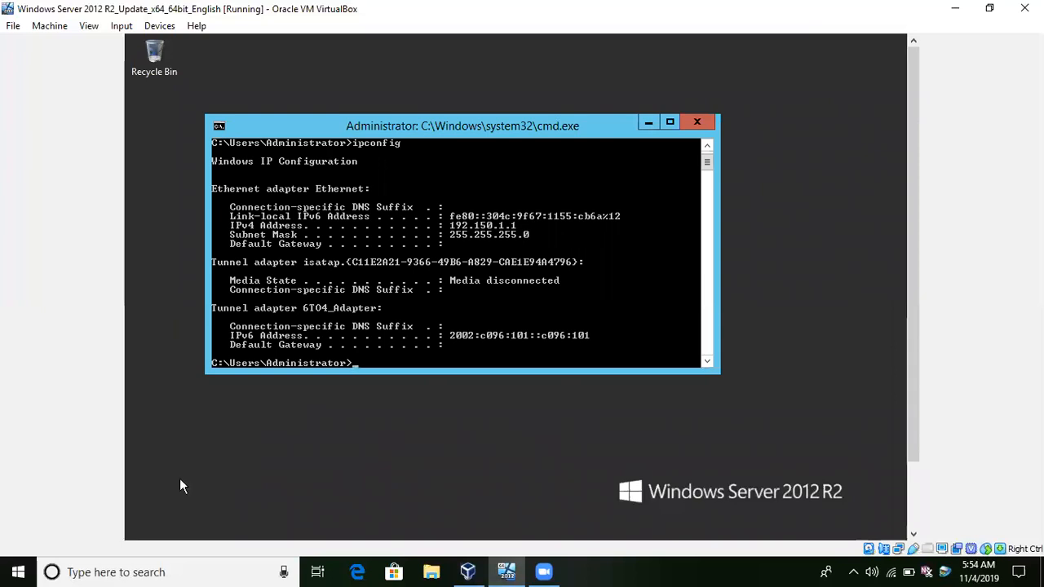
Switch to Oracle VM VirtualBox Manager on the host computer.
left_click(18, 572)
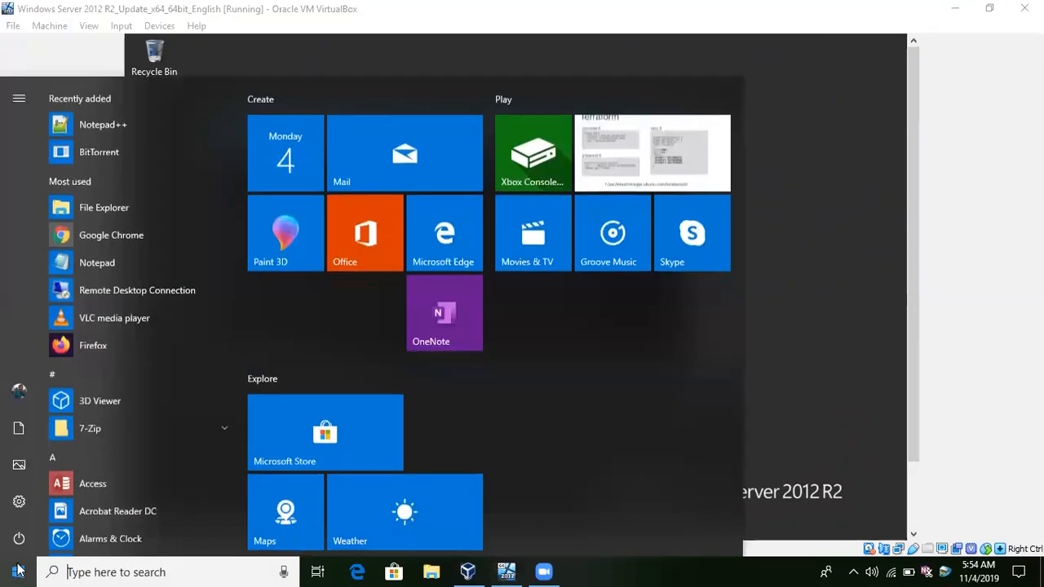
left_click(17, 571)
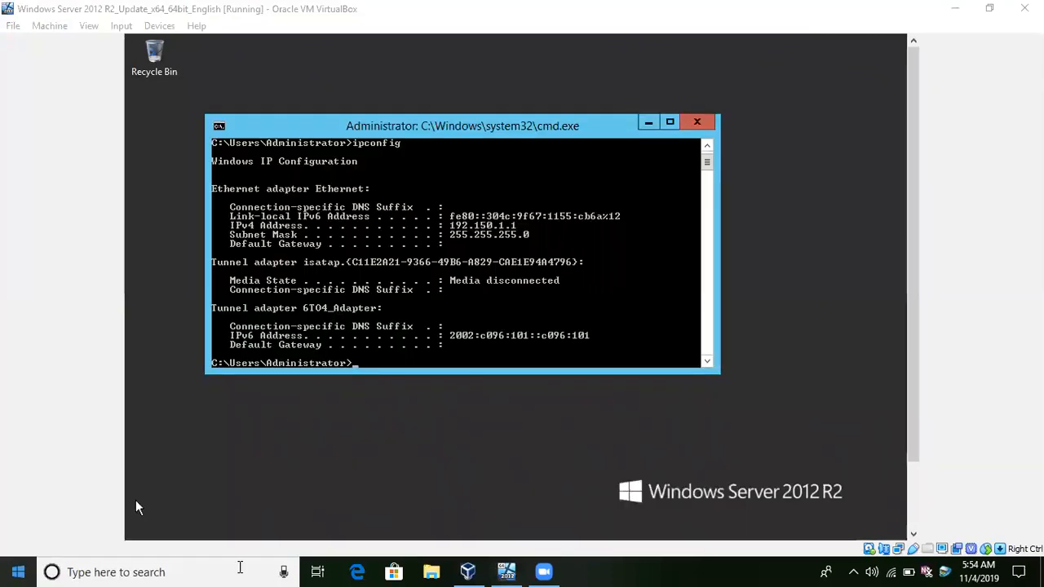
left_click(476, 571)
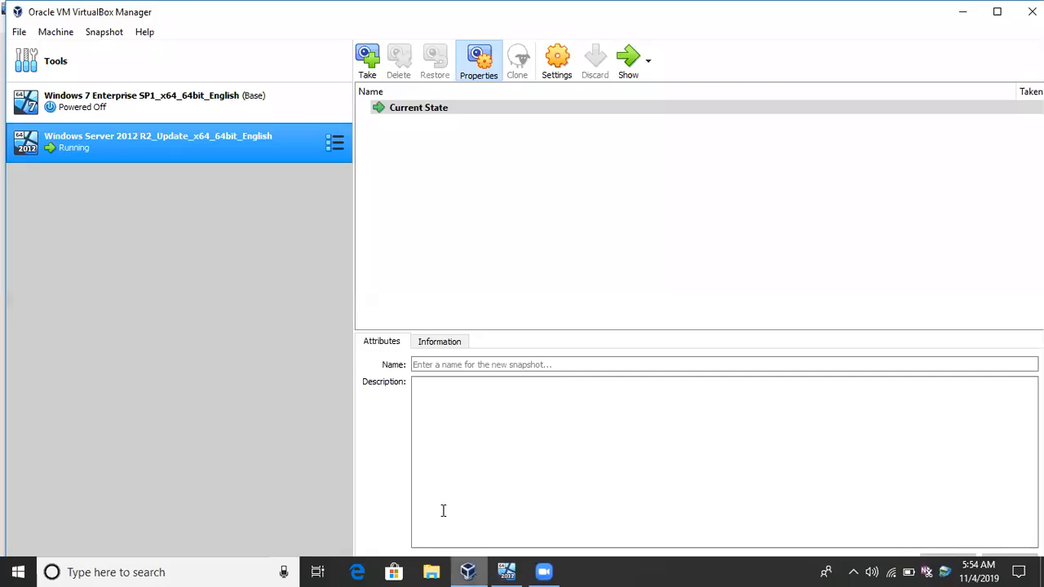
Start the Windows 7 Enterprise SP1 virtual machine.
left_click(220, 101)
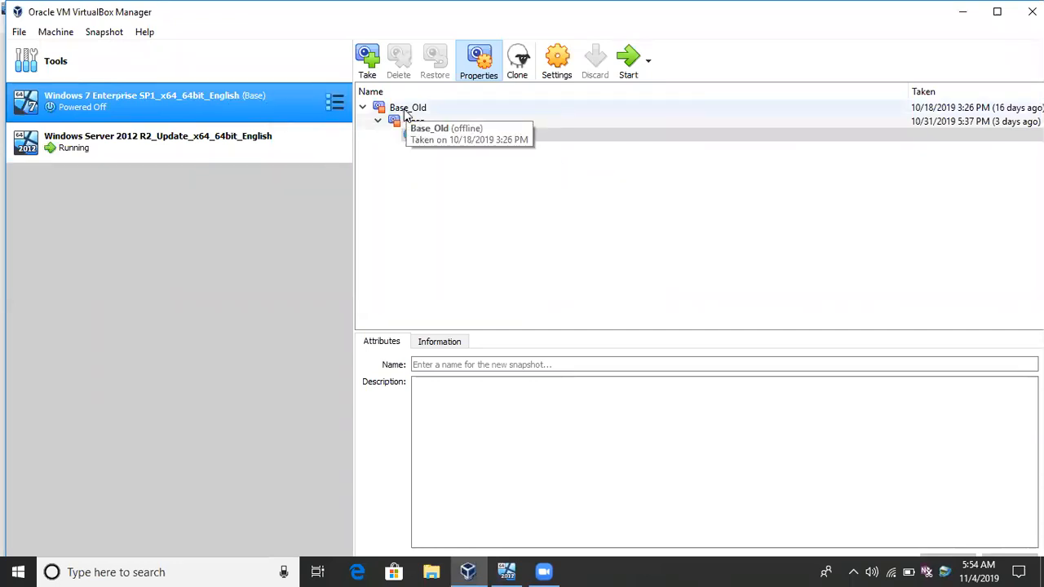
left_click(625, 63)
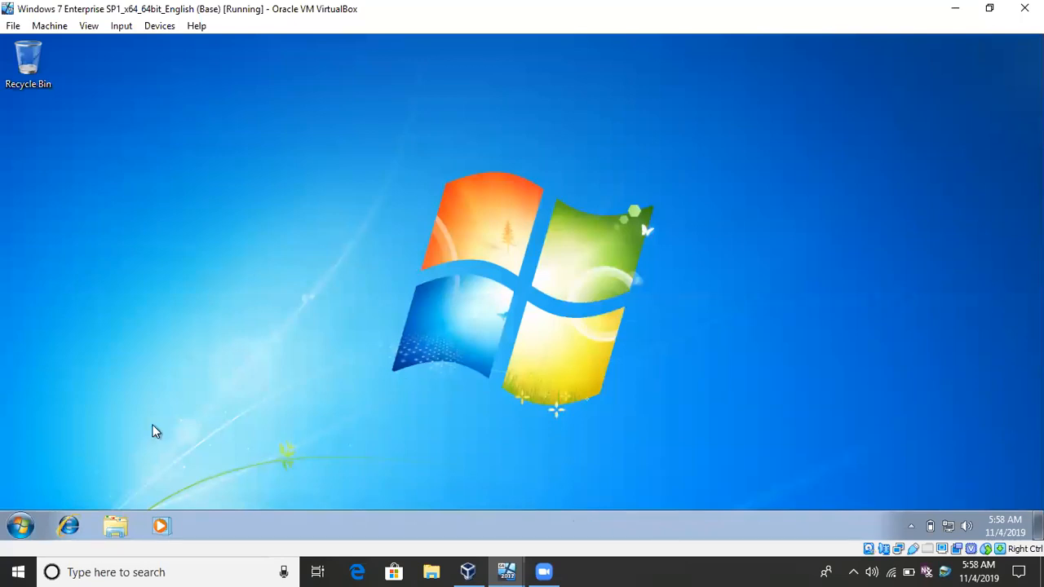
Open the Windows 7 computer's name and domain change settings and choose membership of a domain instead of a workgroup.
left_click(20, 525)
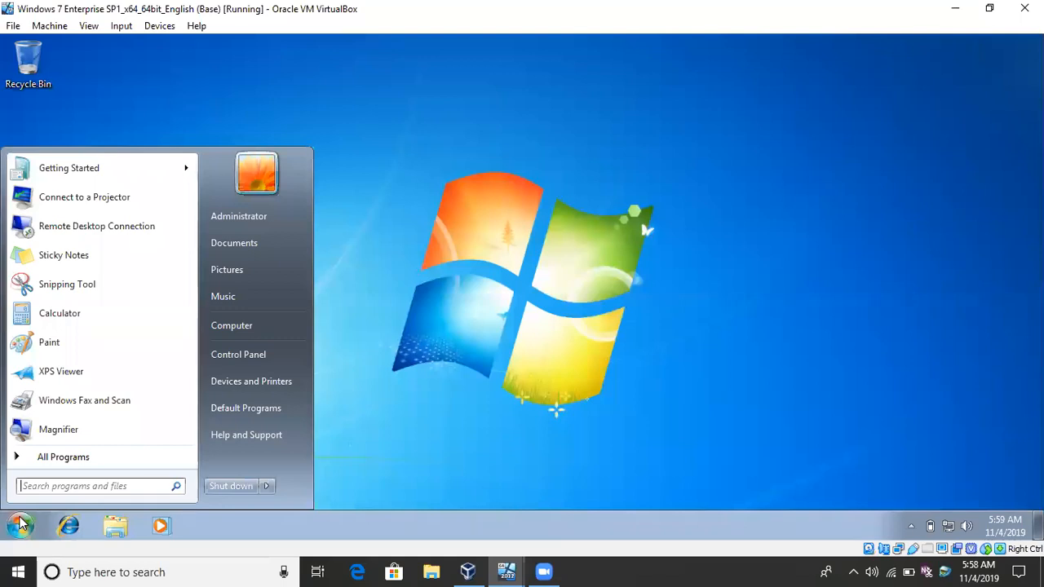
right_click(233, 333)
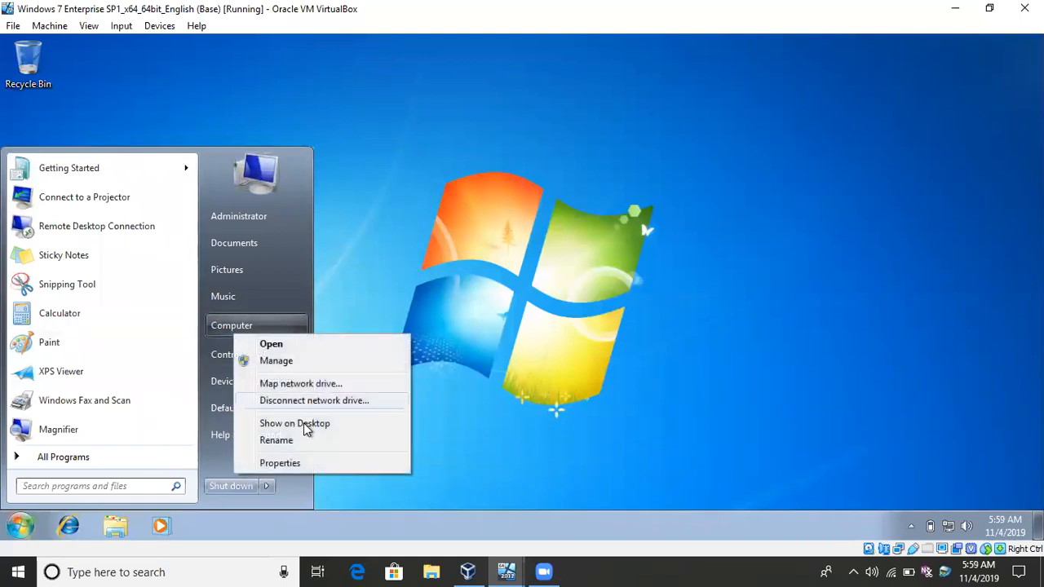
left_click(279, 463)
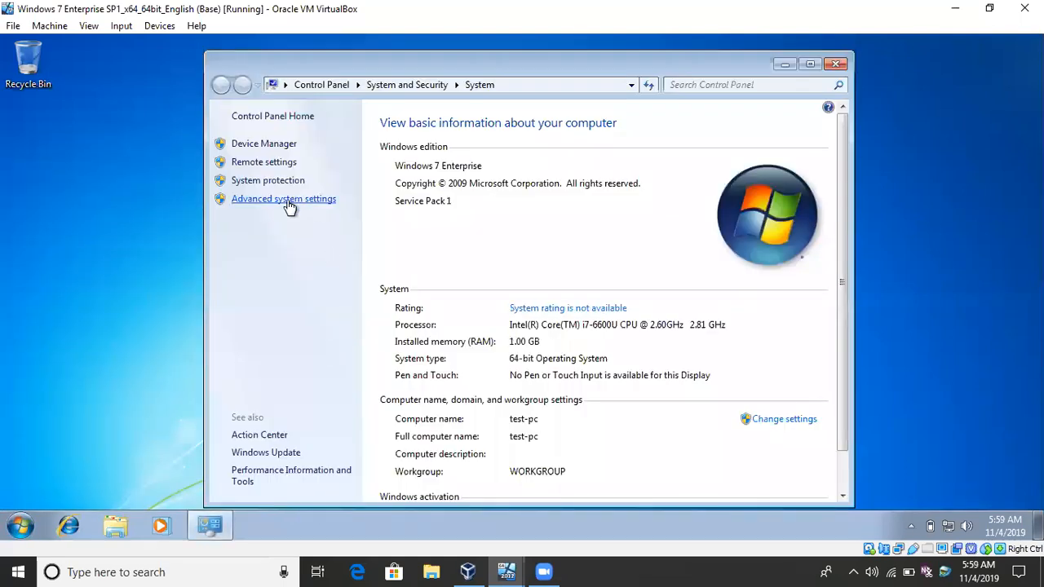
left_click(288, 200)
left_click(122, 148)
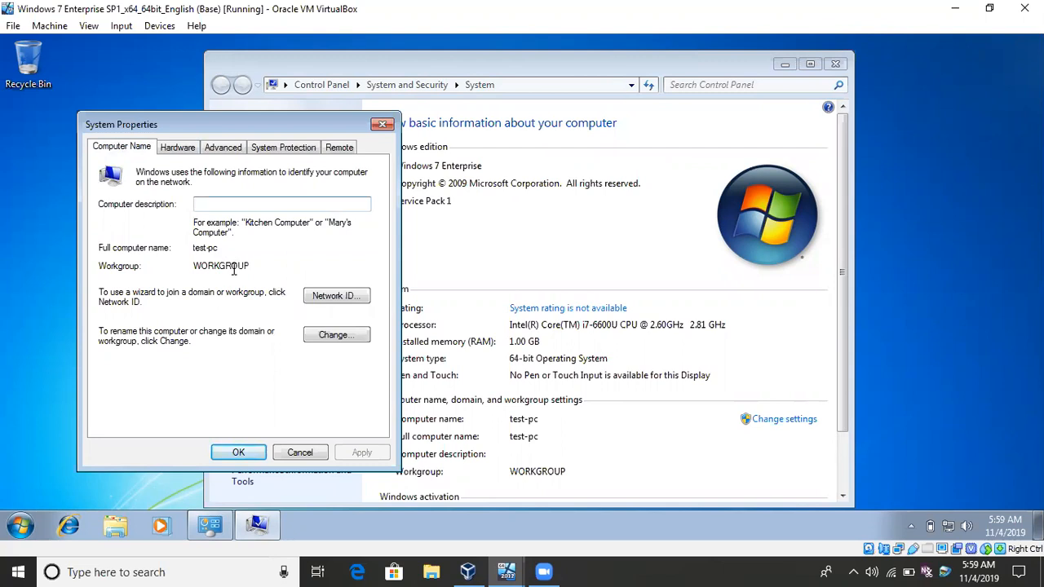
left_click(336, 335)
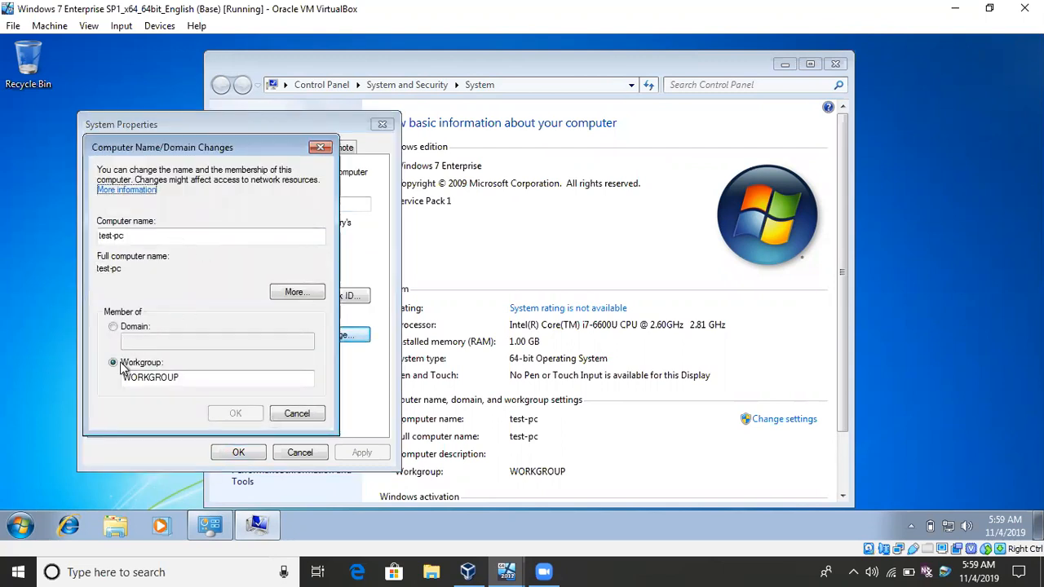
left_click(113, 326)
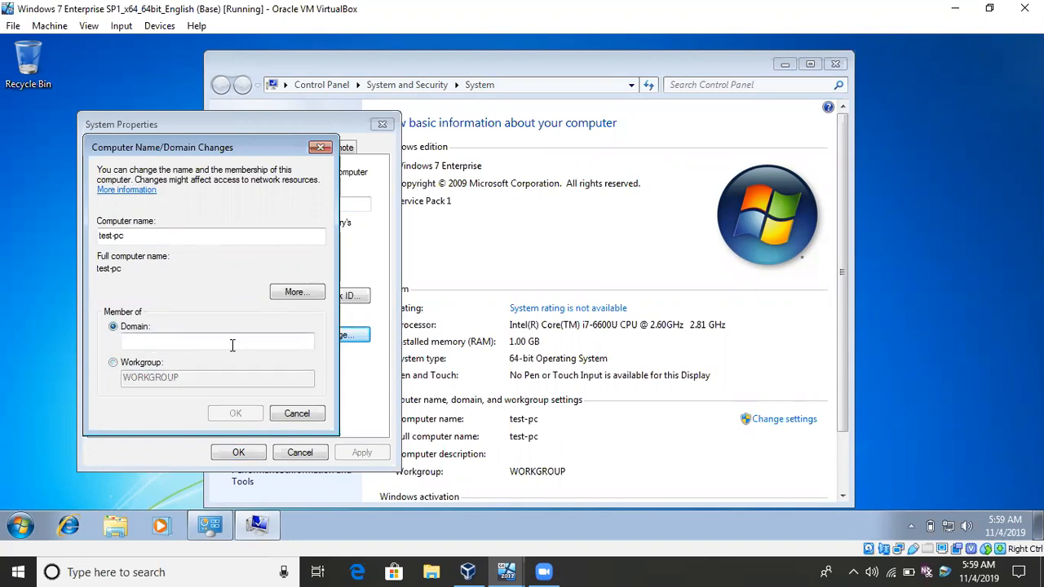
Open a command prompt on the Windows 7 client.
key("super+r")
type("cmd")
key("Return")
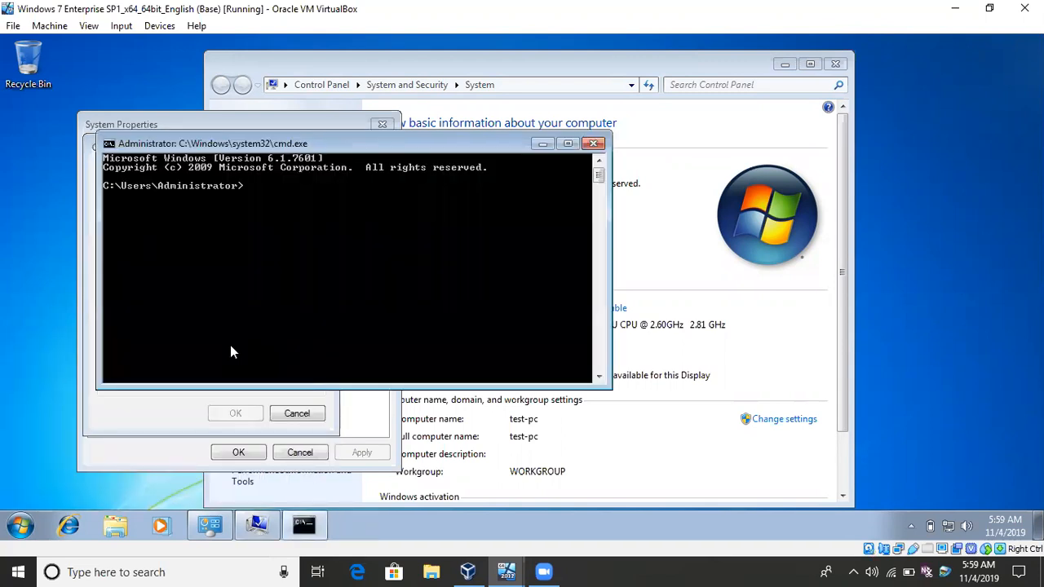
Attach network Adapter 1 of the Windows 7 virtual machine to Internal Network.
right_click(898, 550)
left_click(922, 517)
left_click(503, 200)
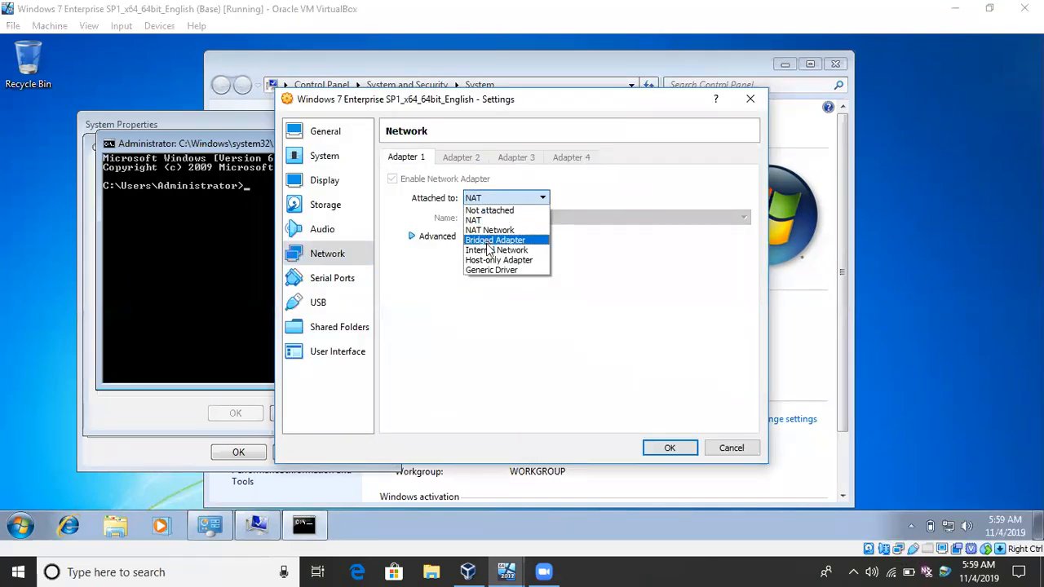
left_click(478, 247)
left_click(432, 236)
left_click(663, 446)
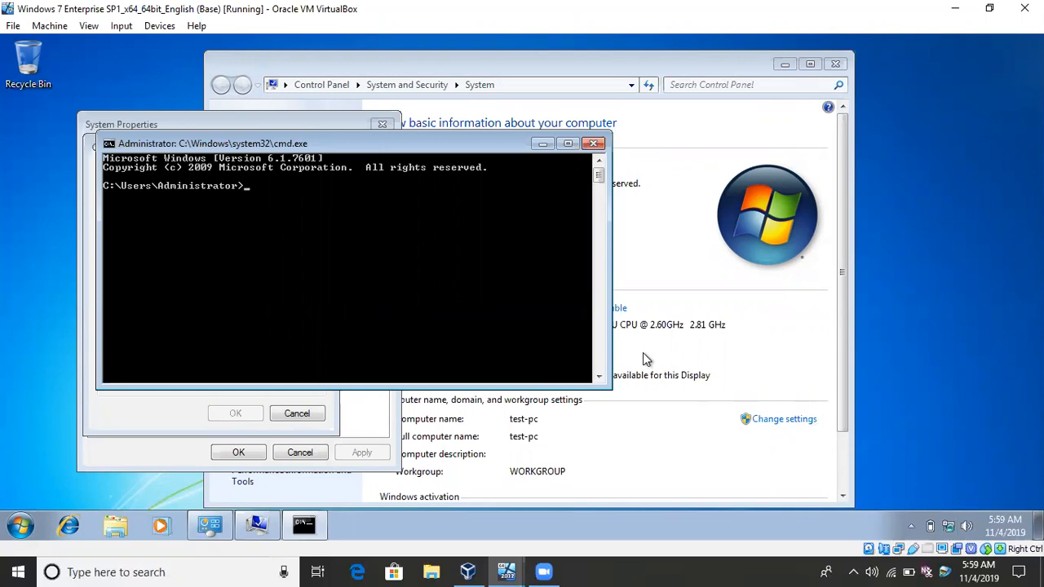
Check the Windows 7 client's IP configuration with ipconfig.
type("ipconfig")
key("BackSpace")
key("BackSpace")
key("BackSpace")
key("BackSpace")
key("BackSpace")
key("BackSpace")
type("config")
key("Return")
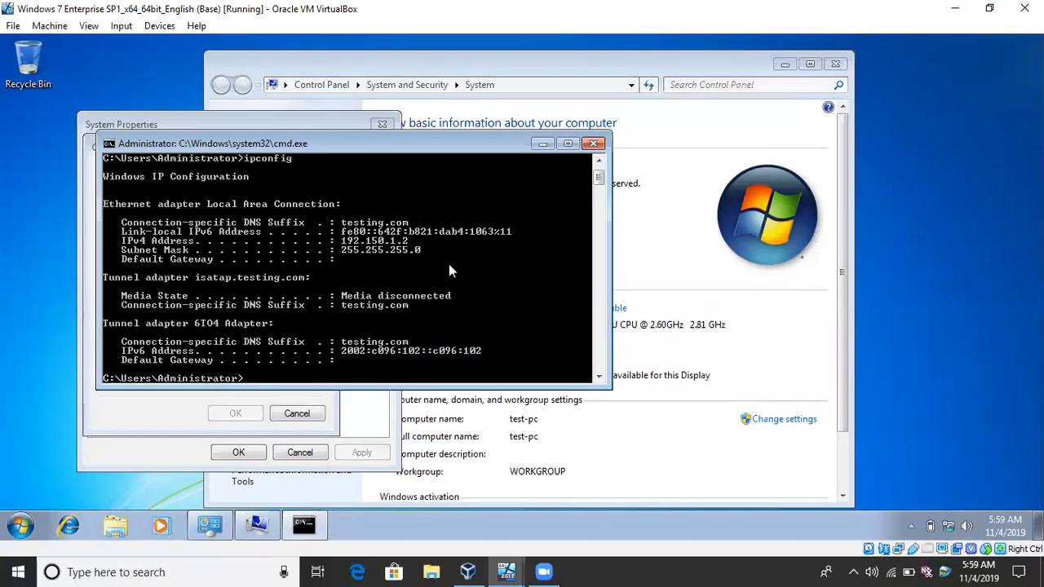
Ping 192.168.1.1 from the Windows 7 client and interrupt the running ping.
type("ping 192.168.1.1")
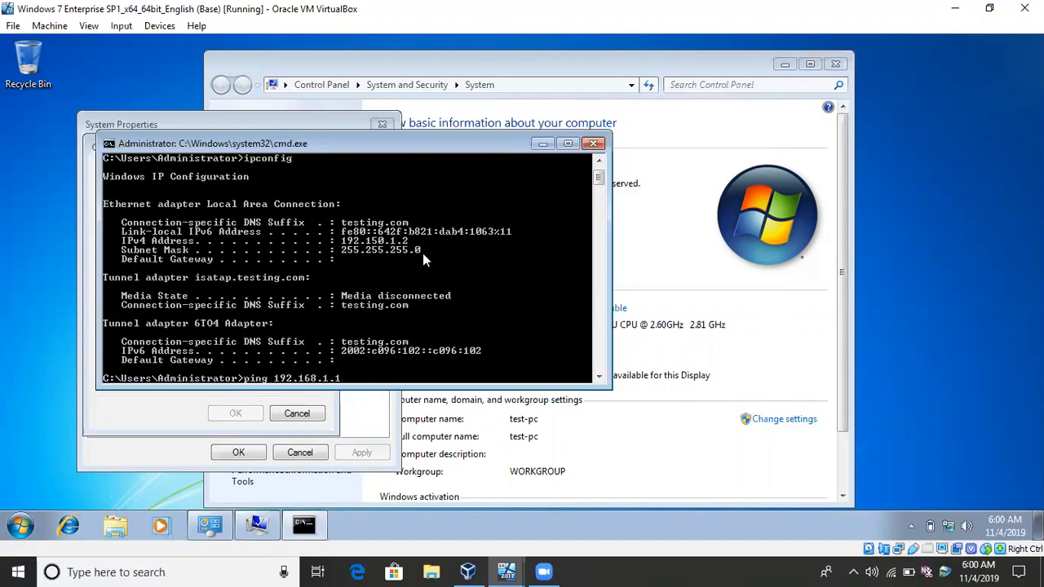
key("Return")
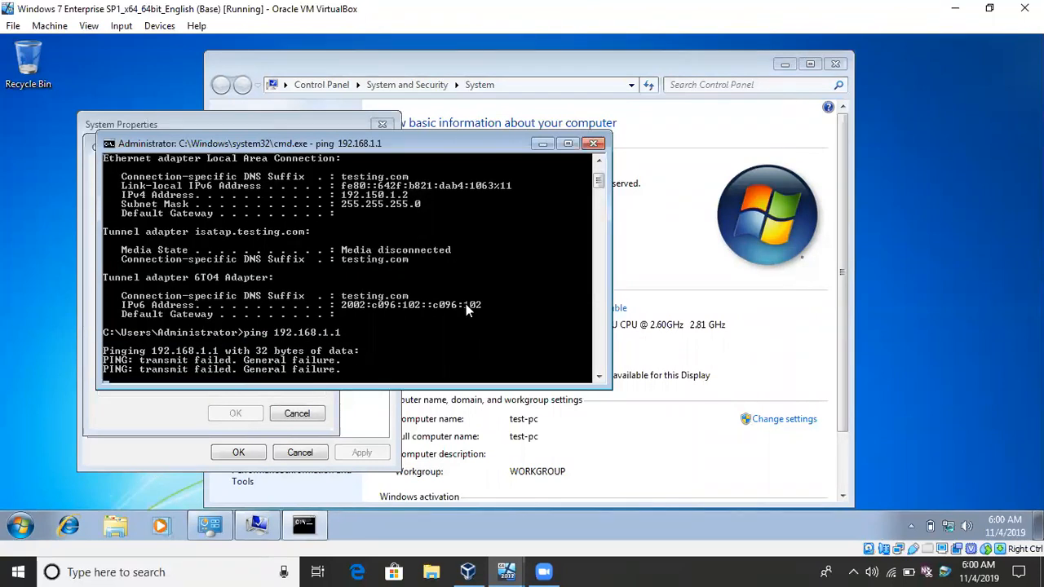
key("ctrl+c")
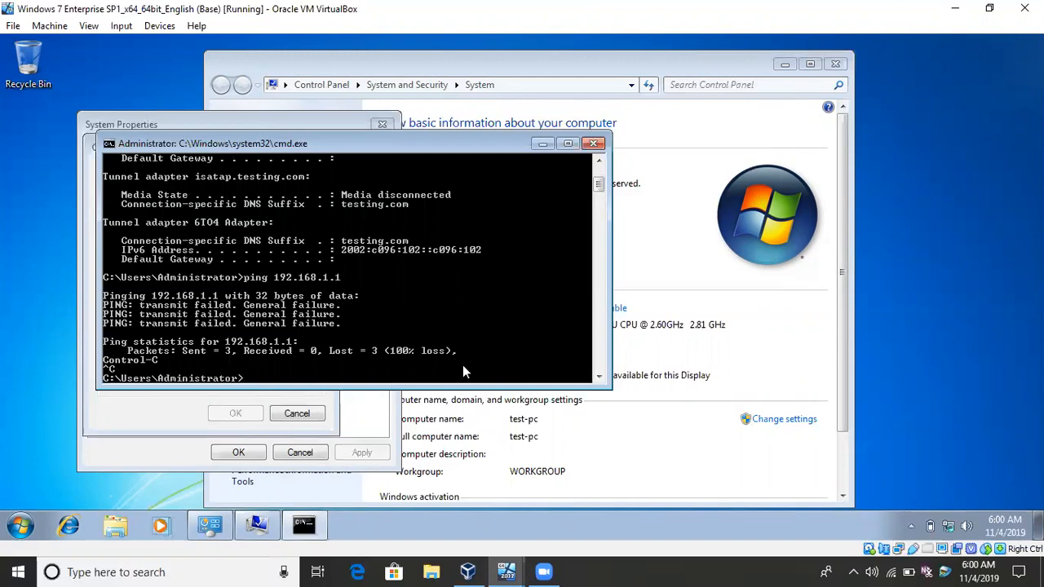
Ping the server address 192.150.1.1 by correcting the previous command, and interrupt the running ping.
key("Up")
key("Left")
key("Left")
key("Left")
key("Left")
key("BackSpace")
key("BackSpace")
type("50")
key("Return")
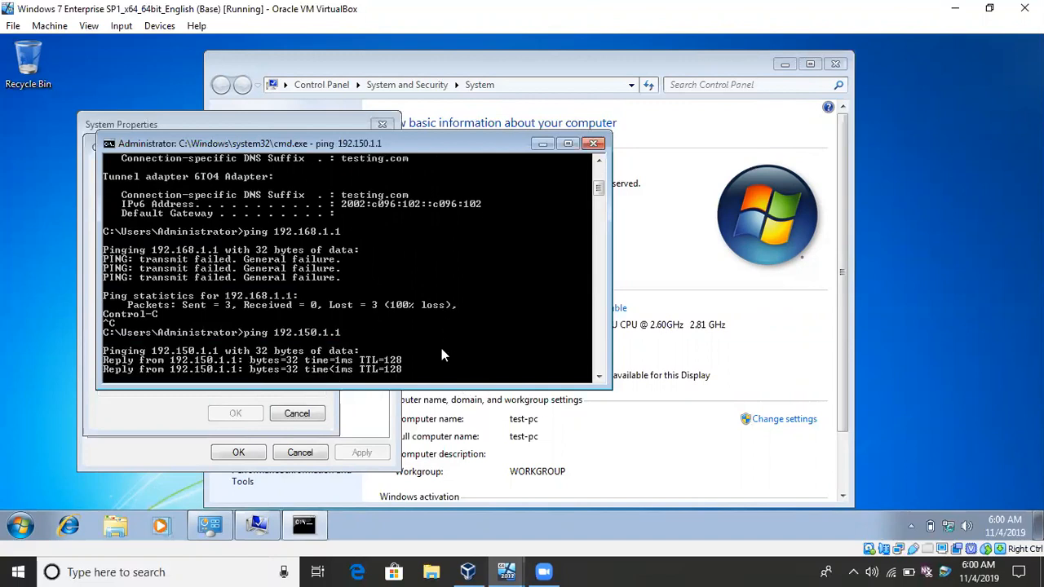
key("ctrl+c")
Test name resolution of the domain by pinging testing.com and the short name testing.
type("ping testing.com")
key("Return")
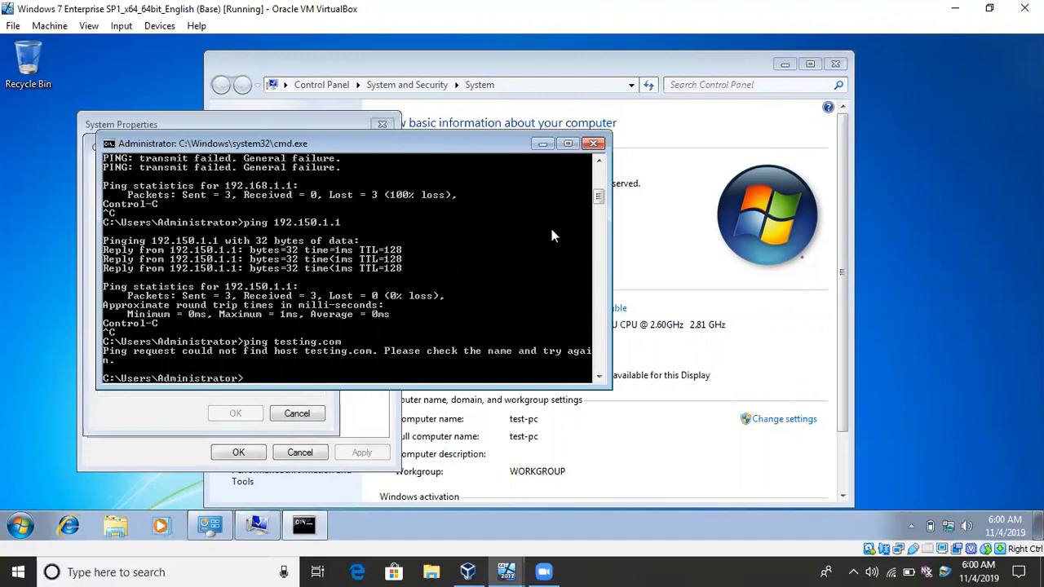
key("Up")
key("BackSpace")
key("BackSpace")
key("BackSpace")
key("BackSpace")
key("Return")
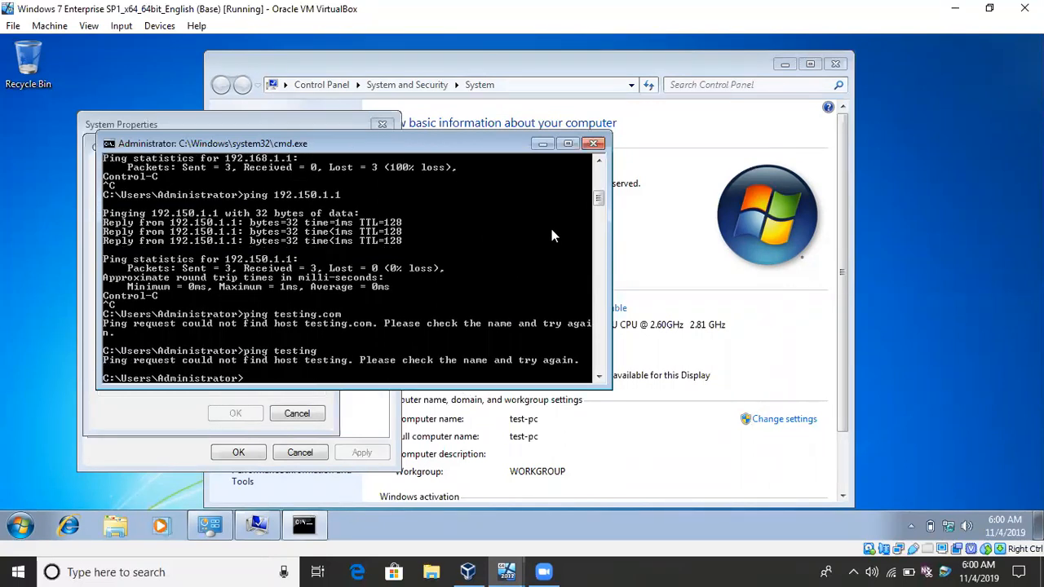
Close the command prompt and submit testing as the domain for the Windows 7 computer to join.
left_click(594, 143)
left_click(187, 341)
type("testing")
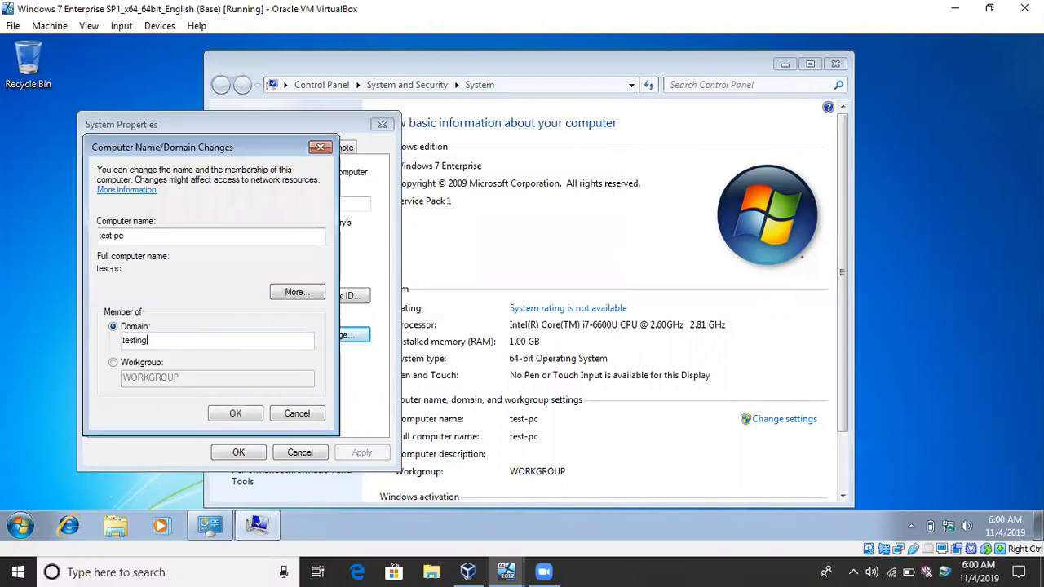
left_click(217, 414)
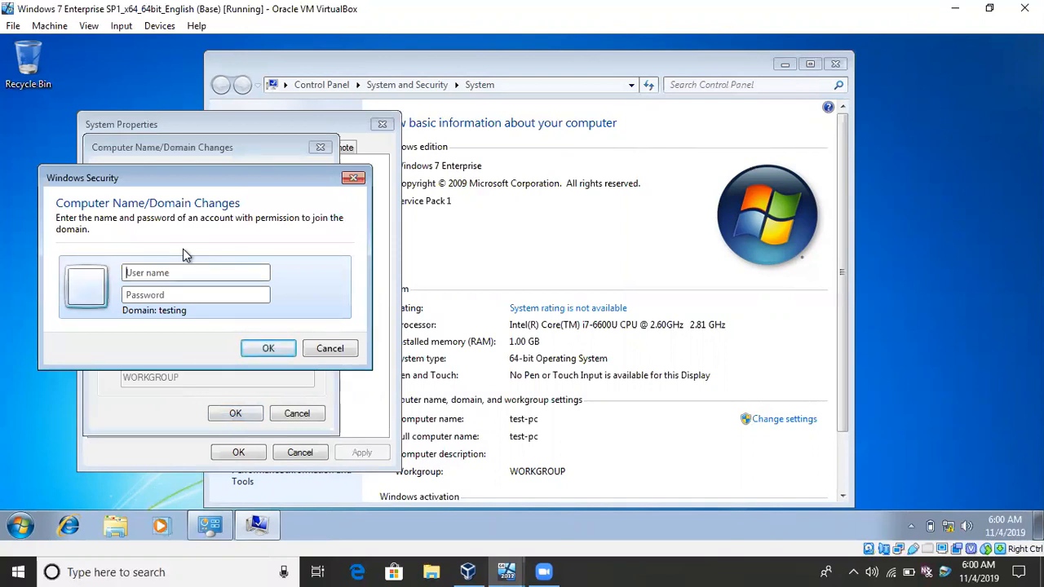
Try to authorise the domain join with the administrator user name and the account password, and dismiss the resulting message.
type("administrator")
key("Tab")
type("Password12345")
key("Return")
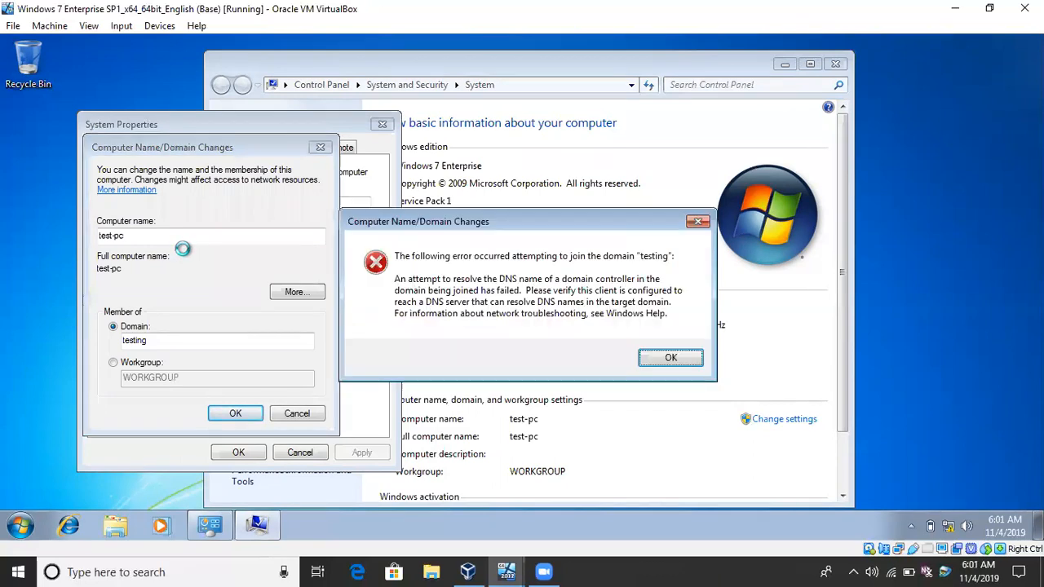
left_click(668, 360)
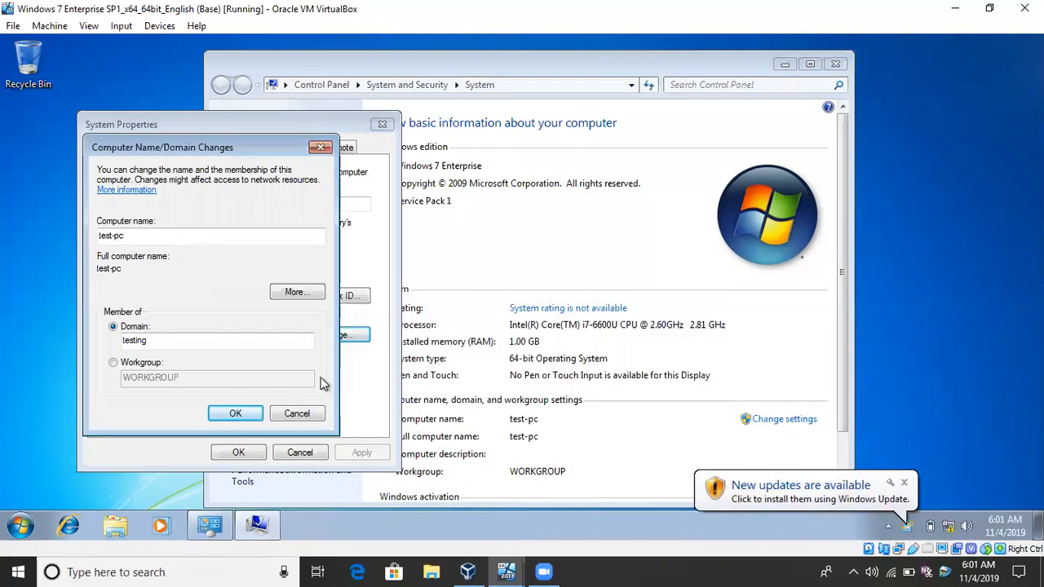
Try to join the domain under the full name testing.com and dismiss the resulting message.
left_click(215, 343)
type(".com")
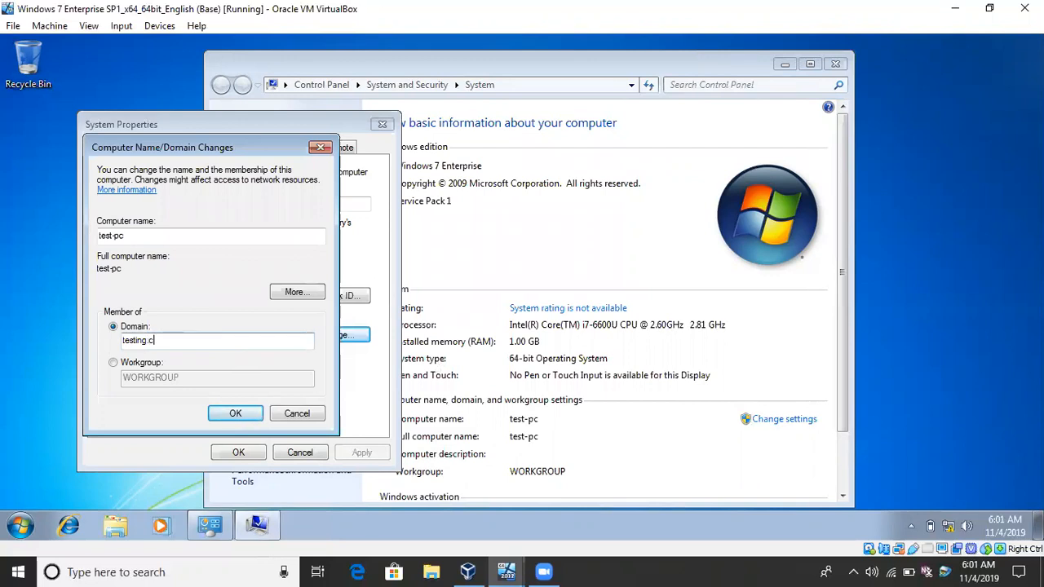
left_click(235, 413)
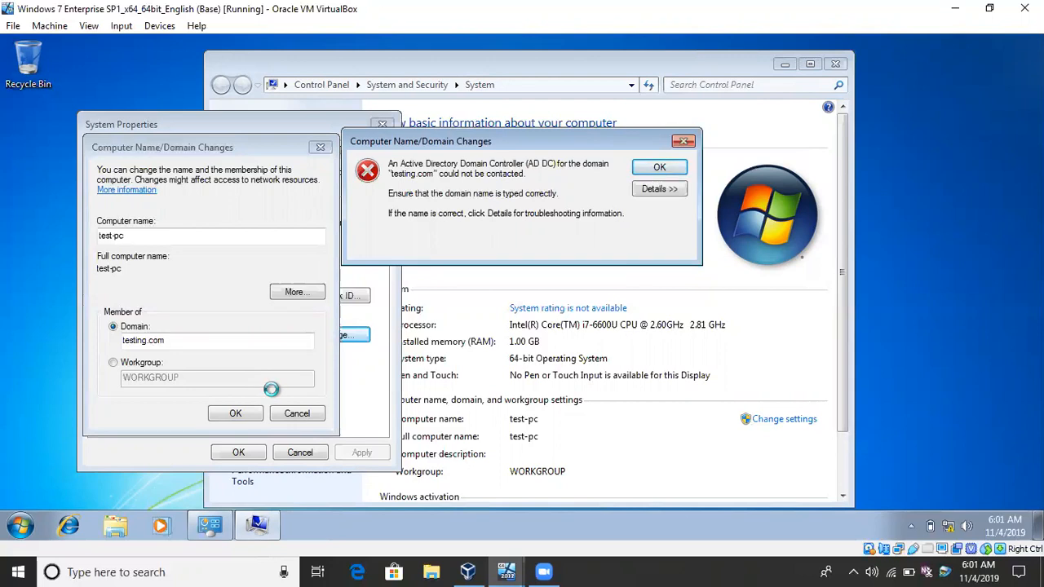
left_click(659, 170)
Shorten the domain name to testing and submit the domain join again.
left_click(195, 342)
key("BackSpace")
key("BackSpace")
key("BackSpace")
key("BackSpace")
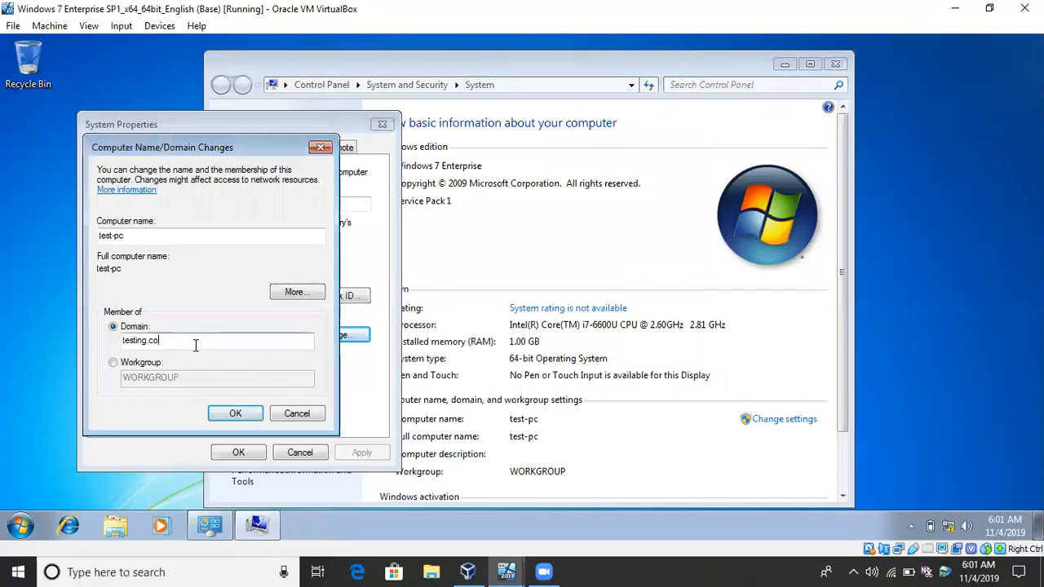
key("Return")
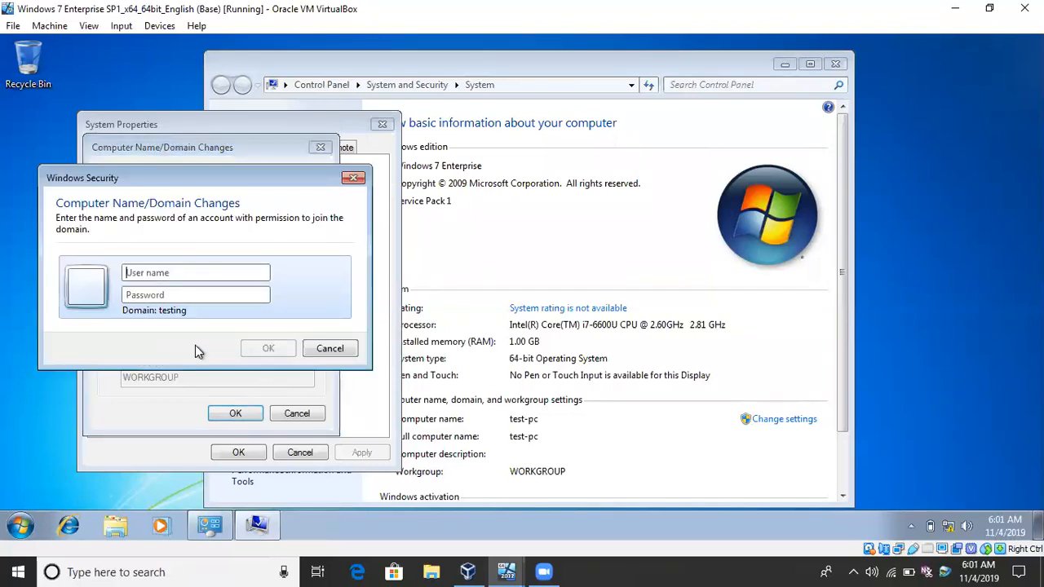
Retry the join to the testing domain with the administrator user name and account password, and dismiss the resulting message.
type("admn")
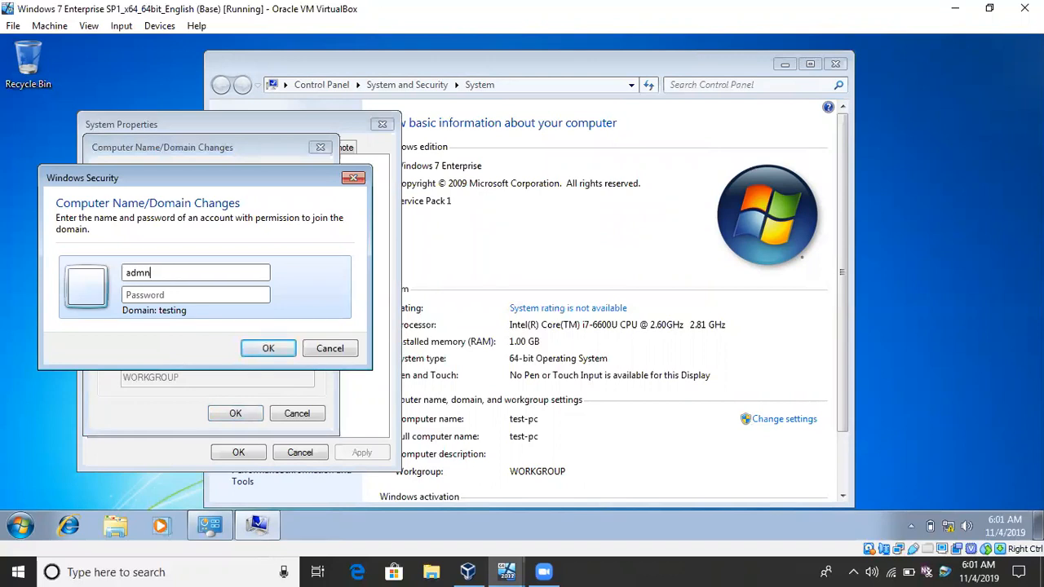
key("BackSpace")
type("inistrator")
key("Tab")
type("••••••••••••")
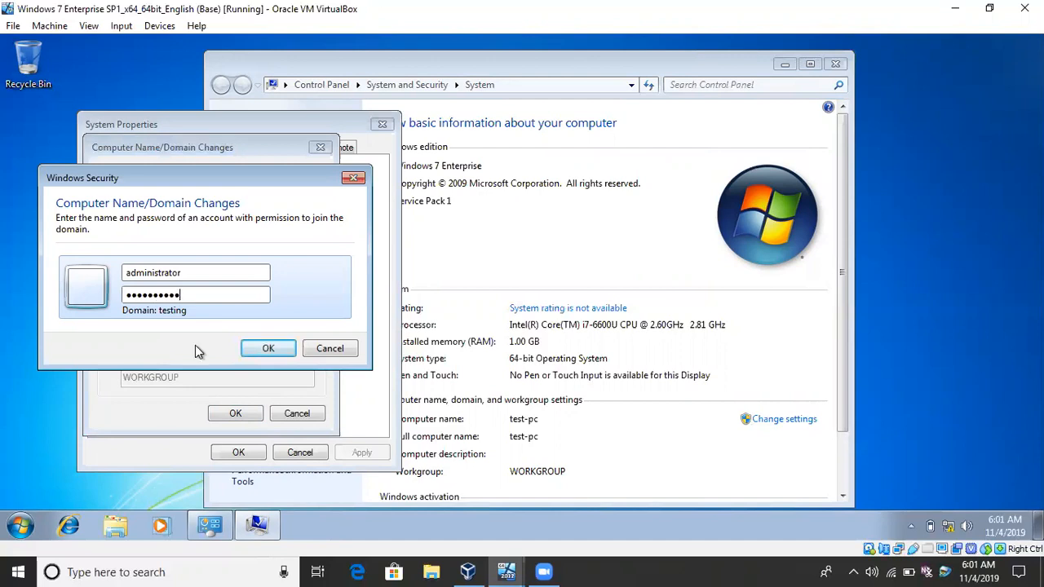
left_click(257, 350)
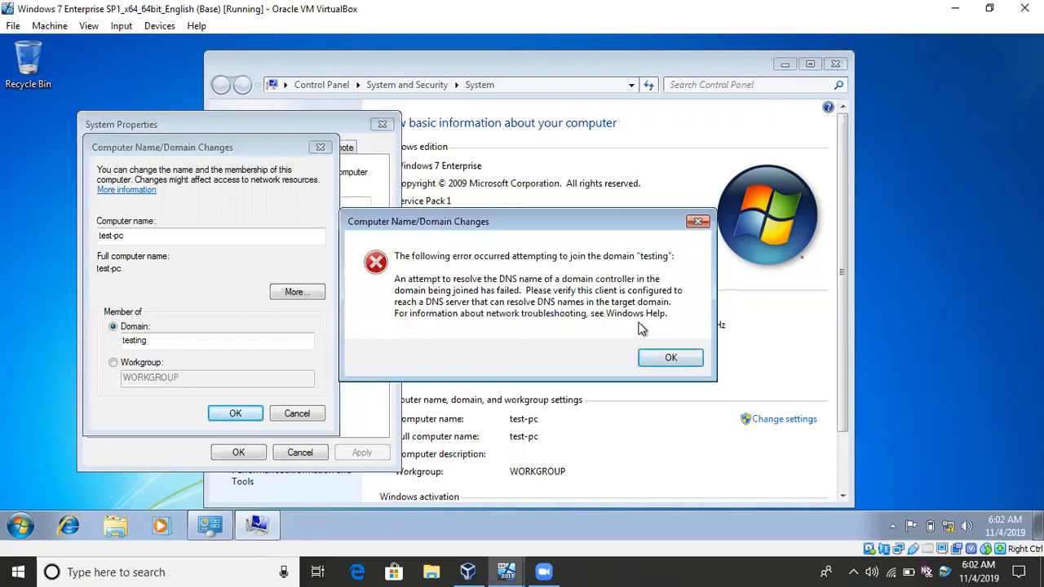
left_click(658, 358)
left_click(658, 359)
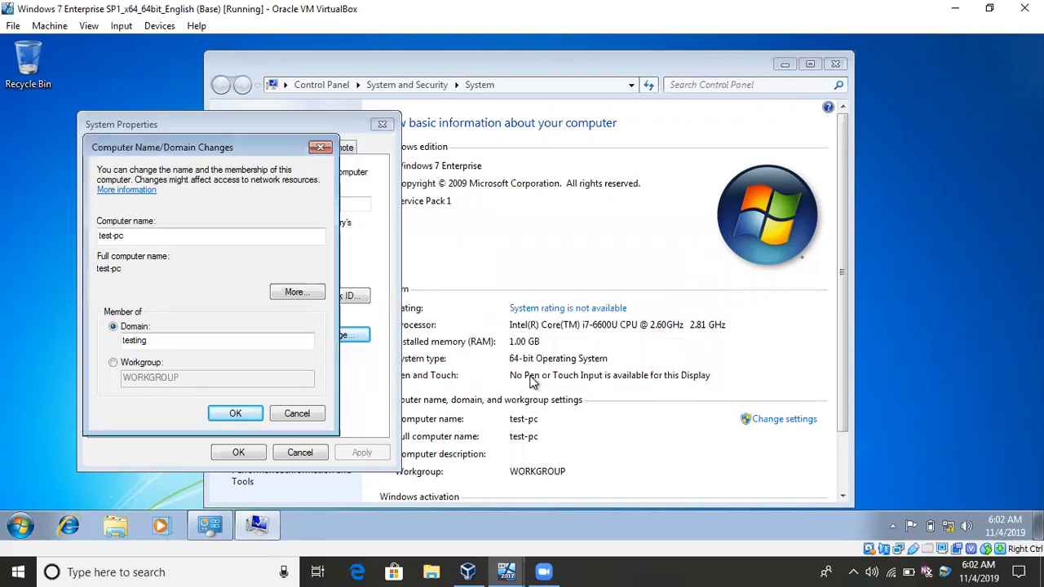
Open the Windows 7 client's network adapter connections from the Network and Sharing Center.
right_click(950, 527)
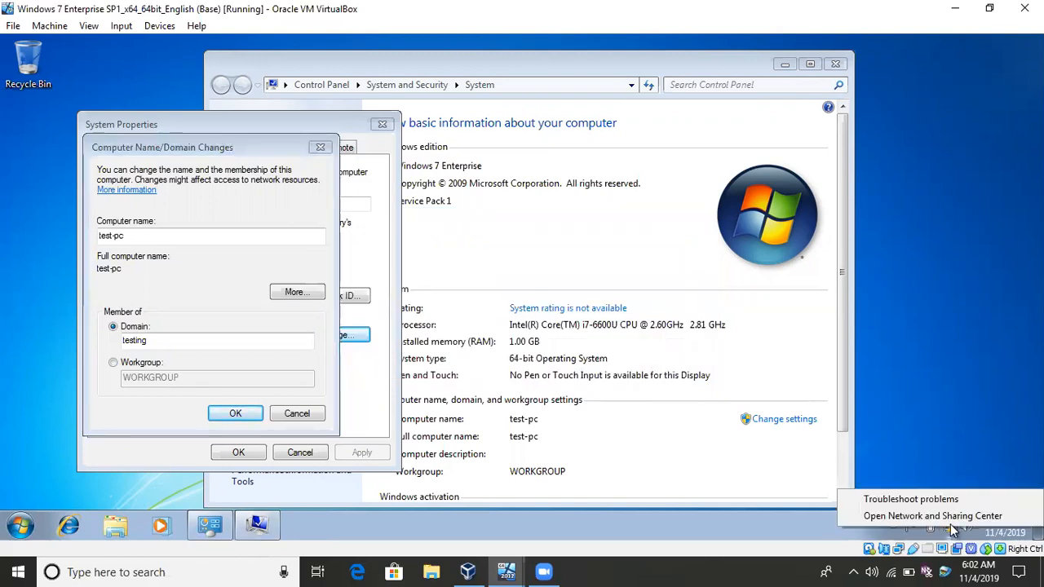
left_click(944, 518)
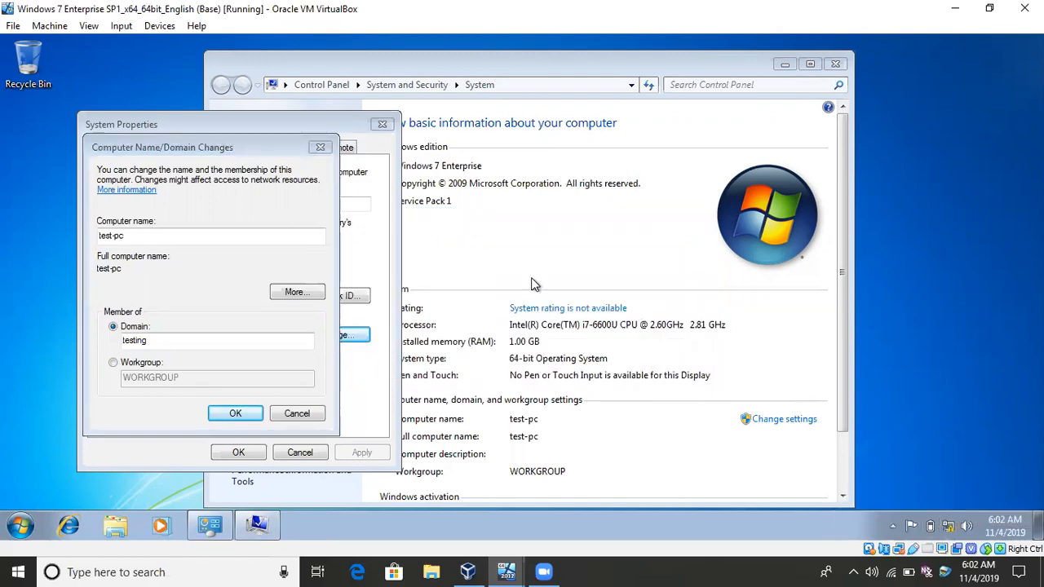
left_click(322, 159)
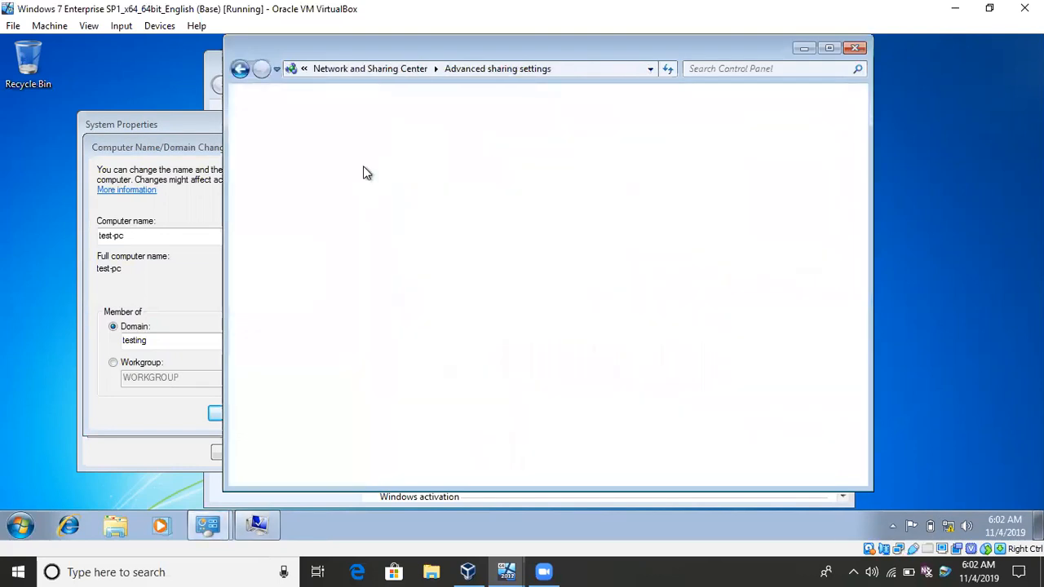
left_click(240, 70)
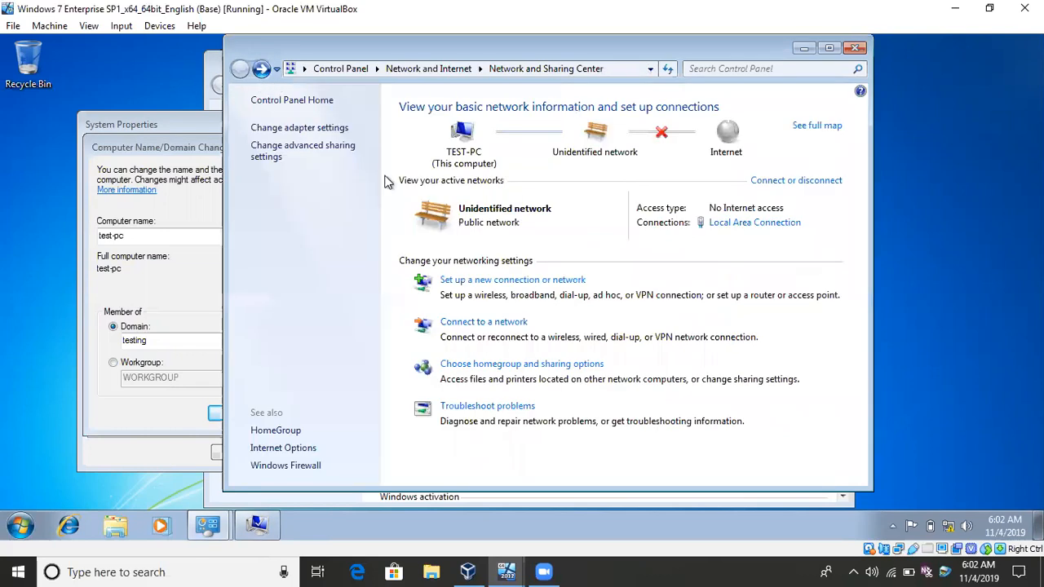
left_click(296, 129)
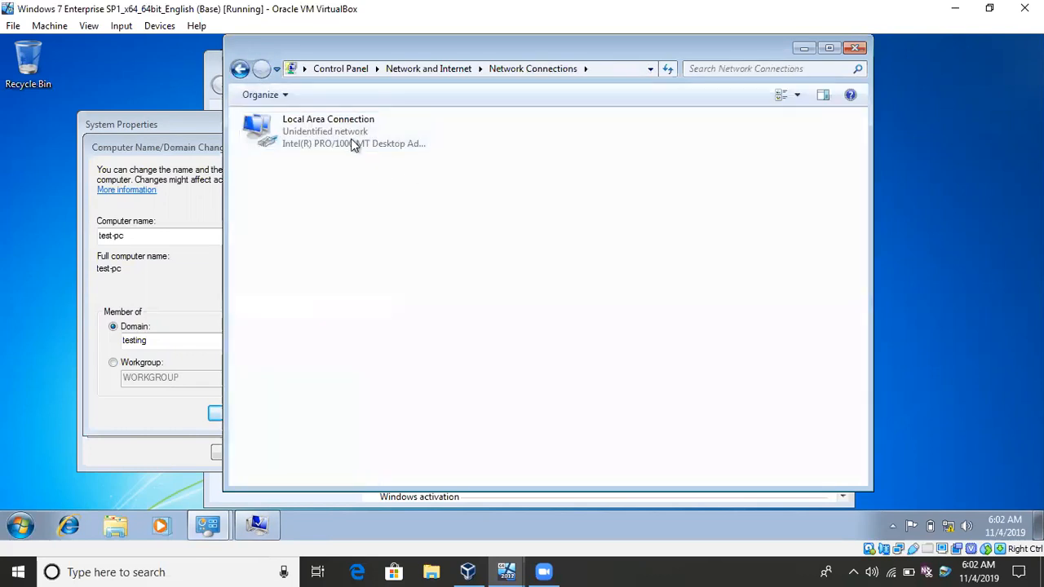
Set the preferred DNS server in the Local Area Connection's IPv4 properties to 192.150.1.1 and close the network connections.
right_click(350, 139)
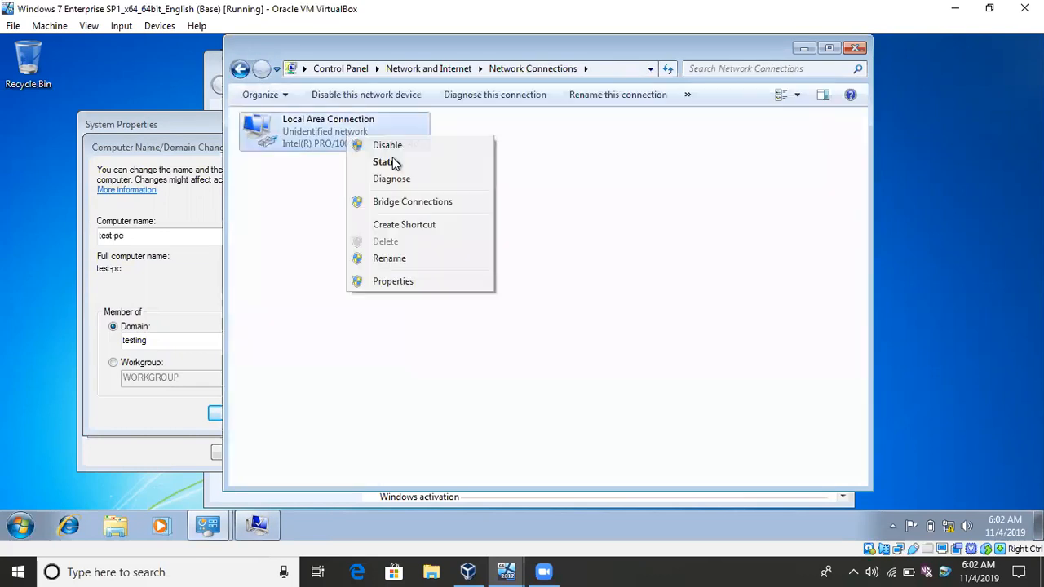
left_click(382, 282)
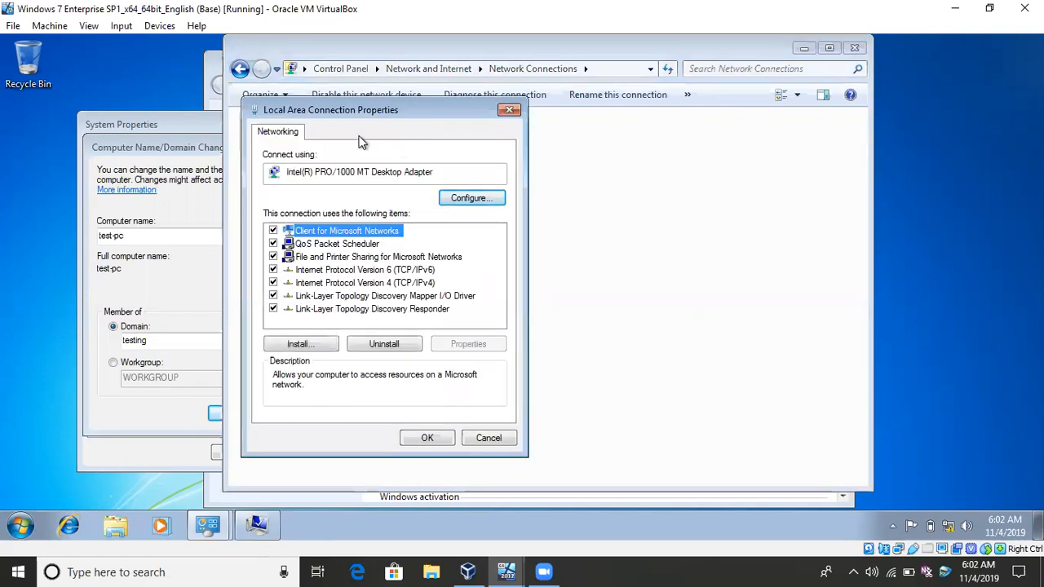
double_click(380, 283)
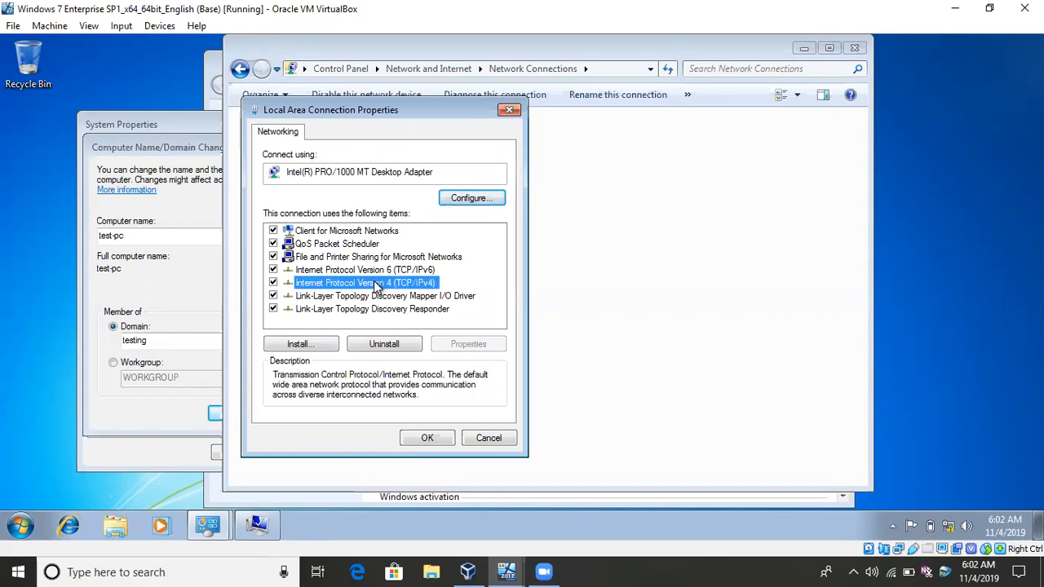
left_click(330, 382)
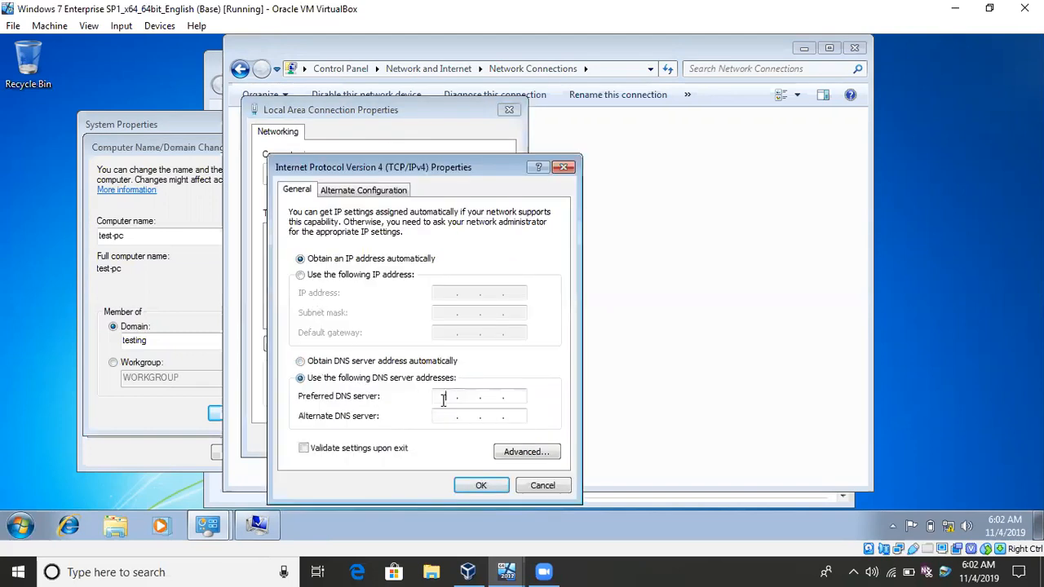
type("1921501.1")
left_click(481, 486)
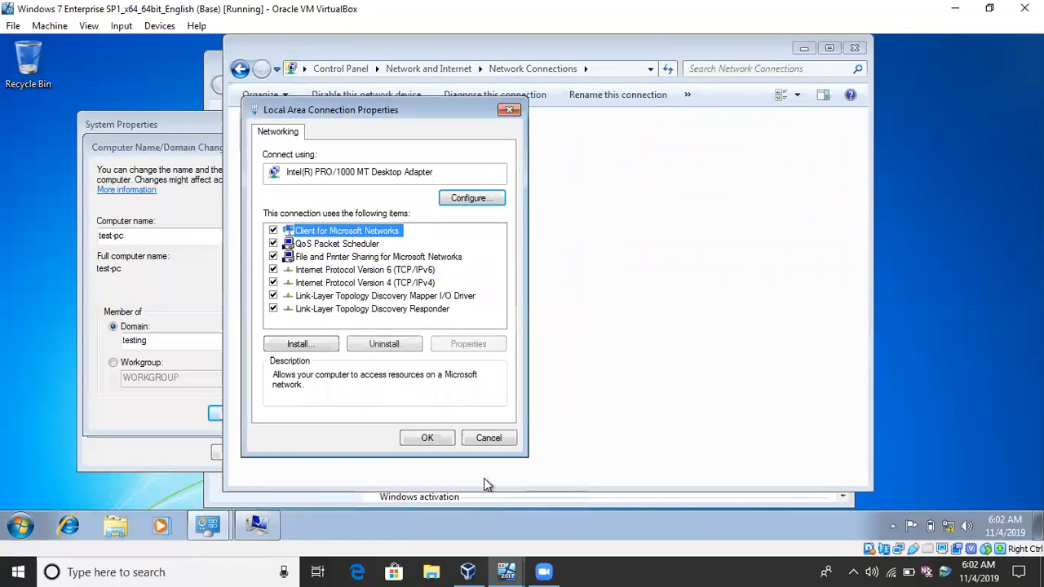
left_click(428, 438)
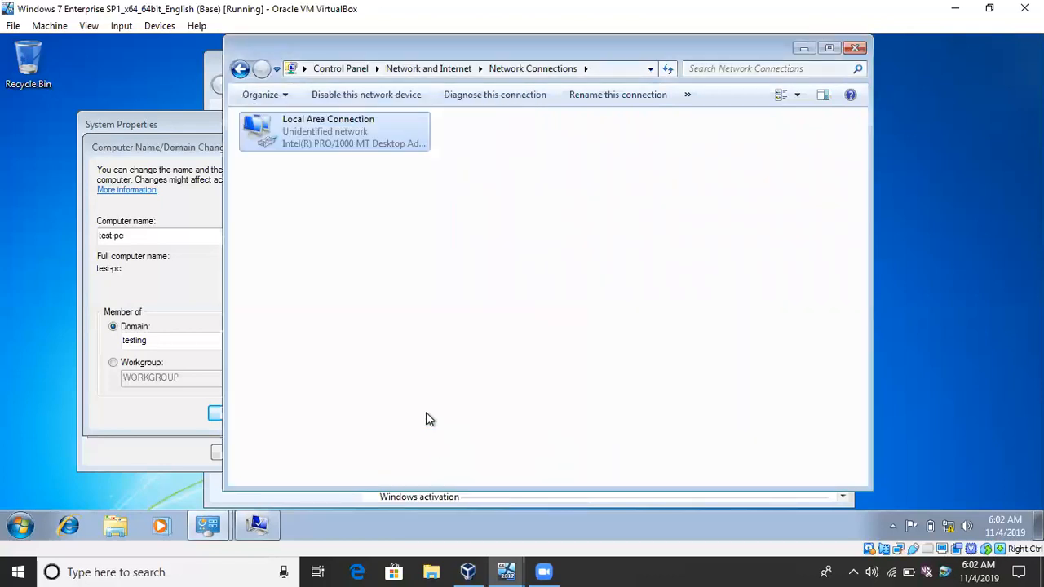
left_click(854, 48)
Ping testing.com from a command prompt on the client, and close the command prompt.
key("super+r")
key("Return")
type("ping tet")
type("in")
key("BackSpace")
key("BackSpace")
key("BackSpace")
type("sting.com")
key("Return")
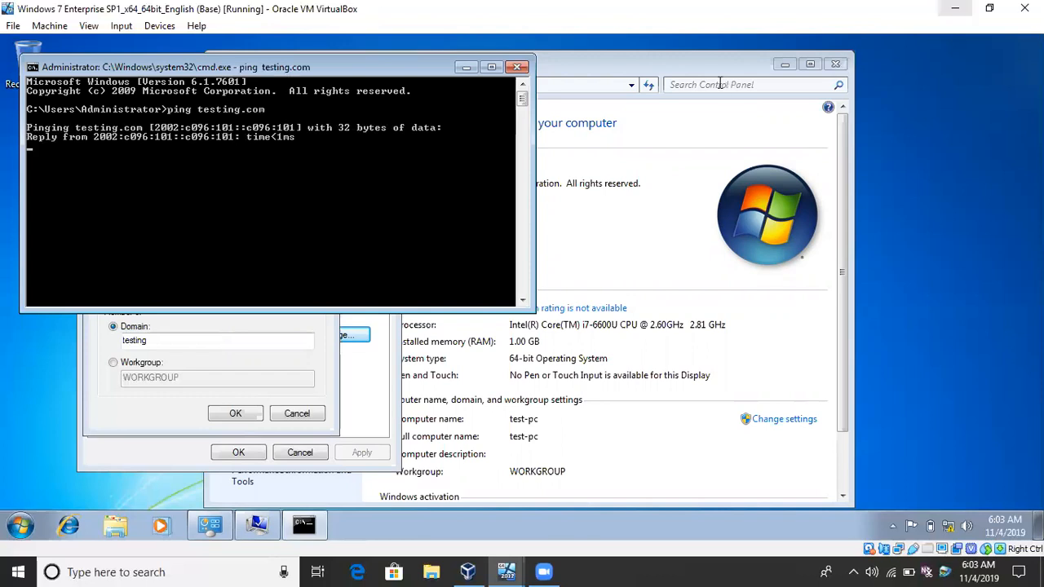
left_click(517, 67)
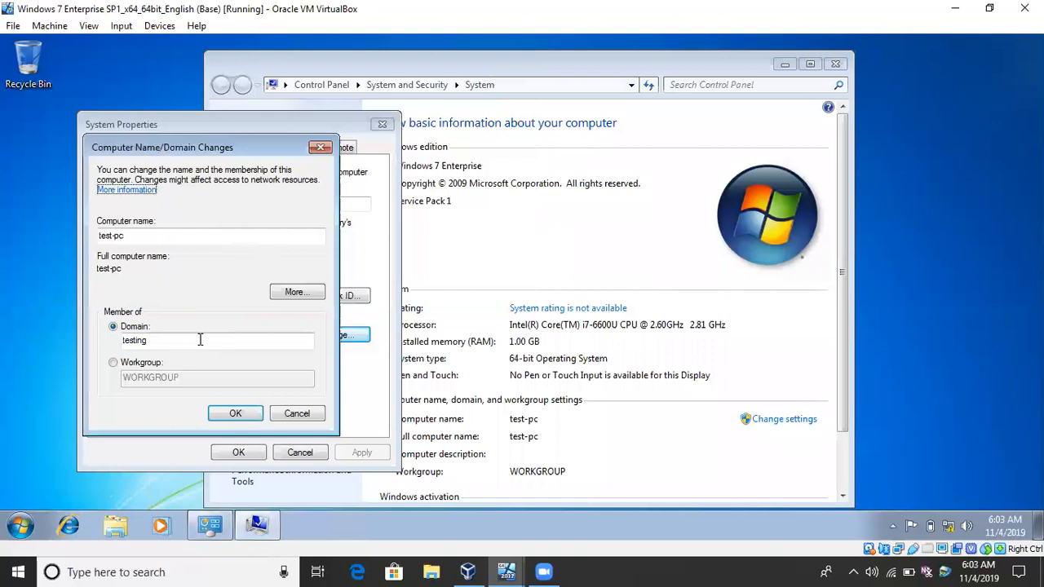
Submit the join to the testing domain with the administrator user name and account password, postponing the Windows Update restart.
left_click(235, 414)
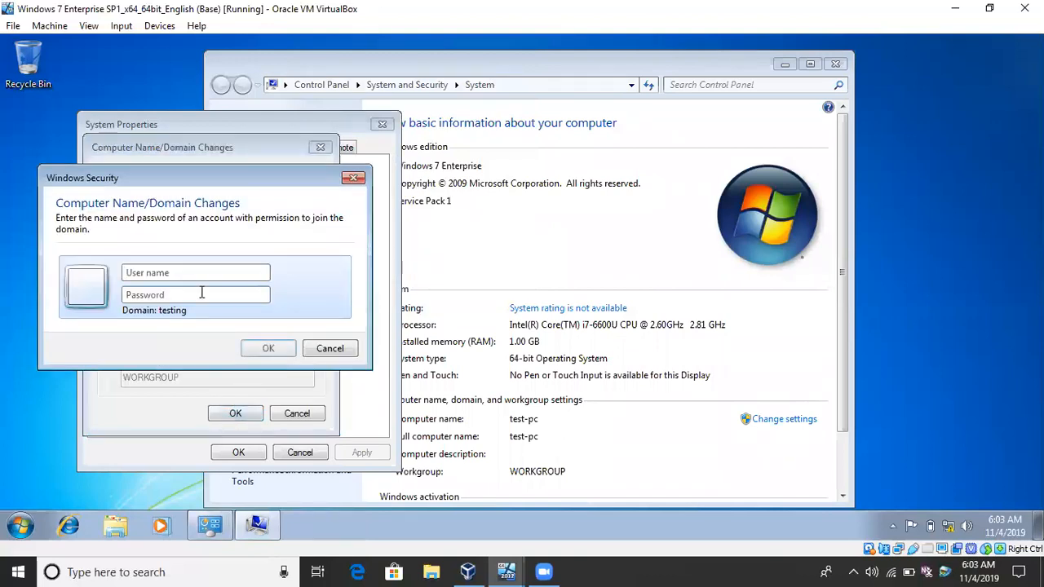
type("administrator")
key("Tab")
type("•••••••••")
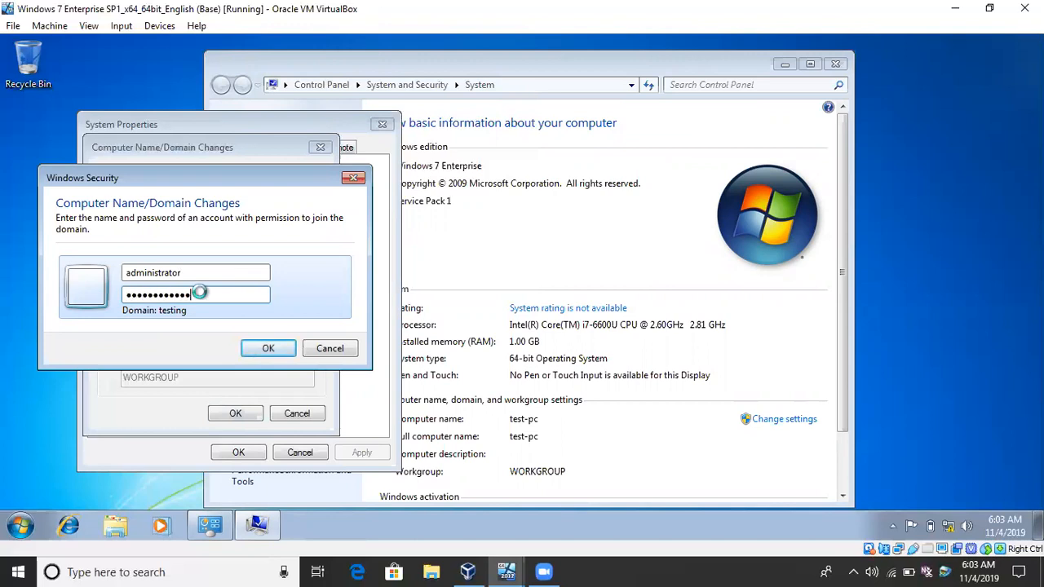
key("Return")
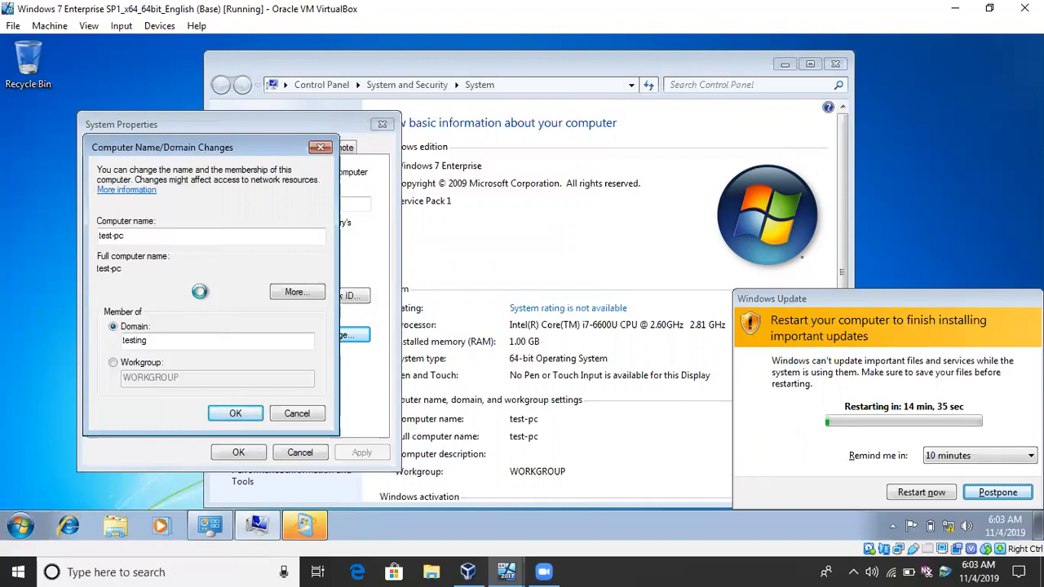
left_click(997, 494)
left_click(840, 62)
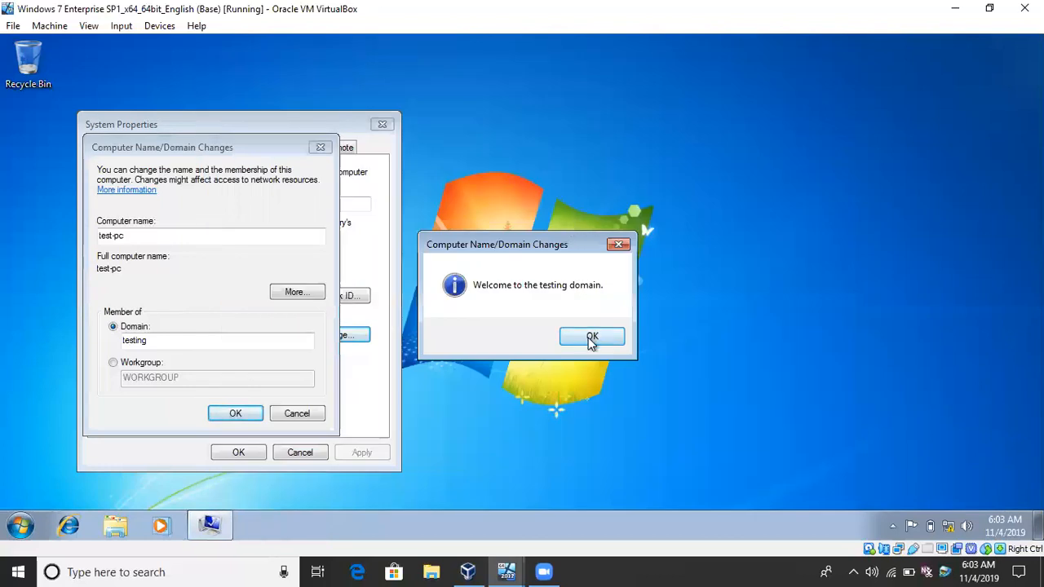
Acknowledge the domain join messages, close System Properties and restart the client immediately.
left_click(591, 339)
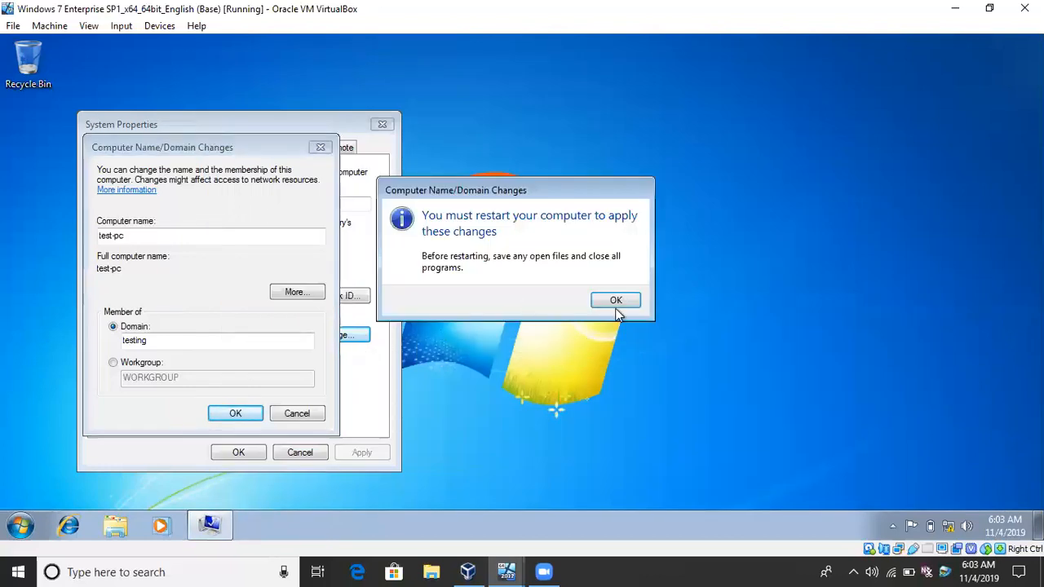
left_click(615, 303)
left_click(250, 456)
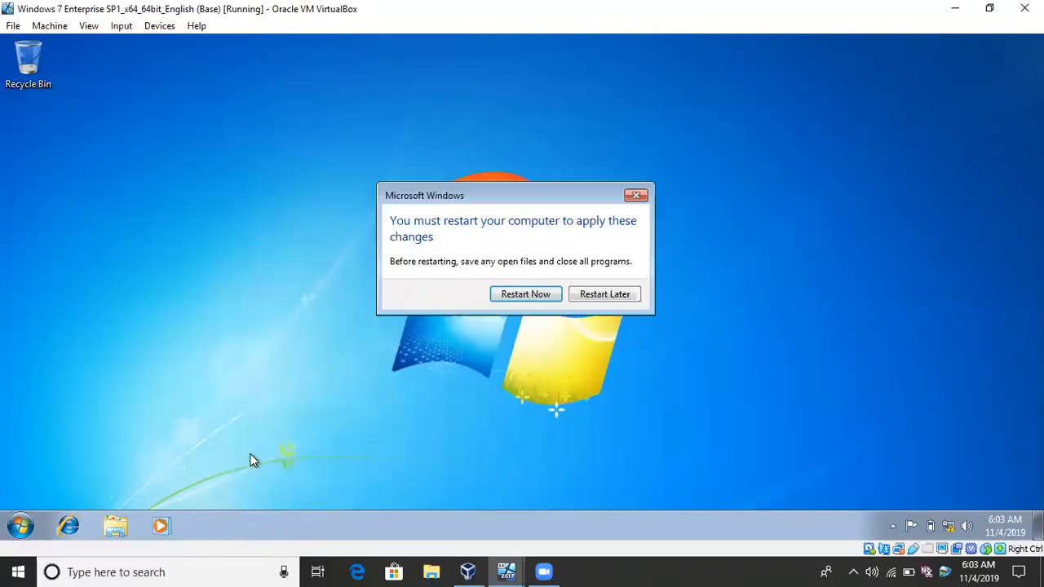
left_click(508, 295)
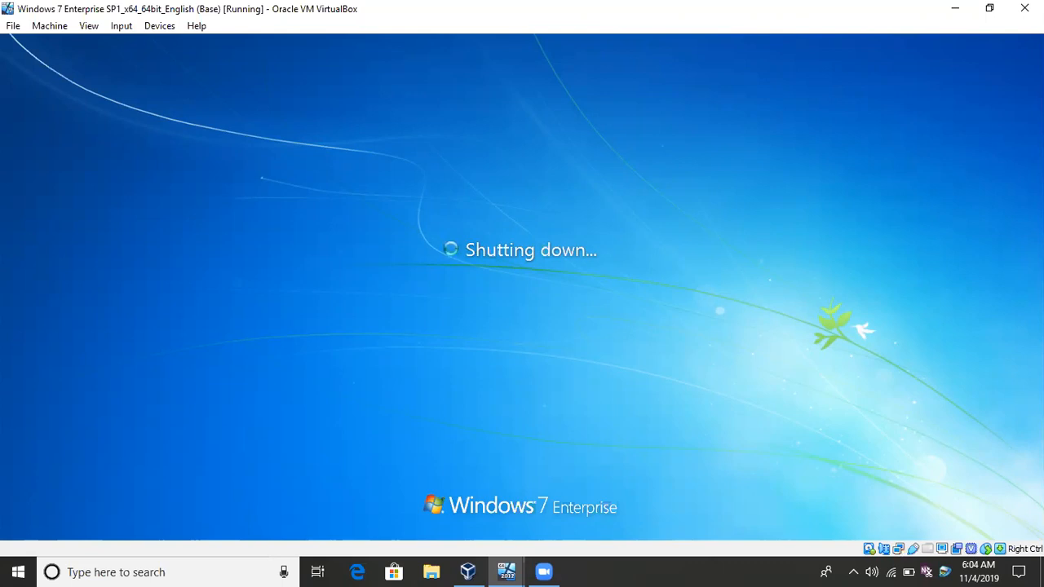
Switch to the Windows Server 2012 R2 virtual machine and unlock it with the domain administrator's password.
mouse_move(507, 571)
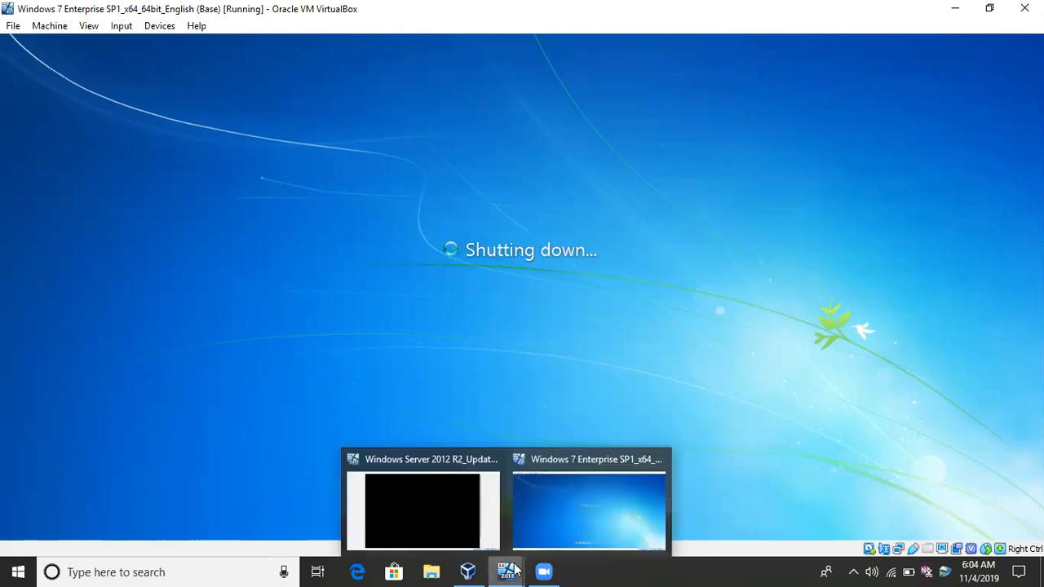
left_click(445, 533)
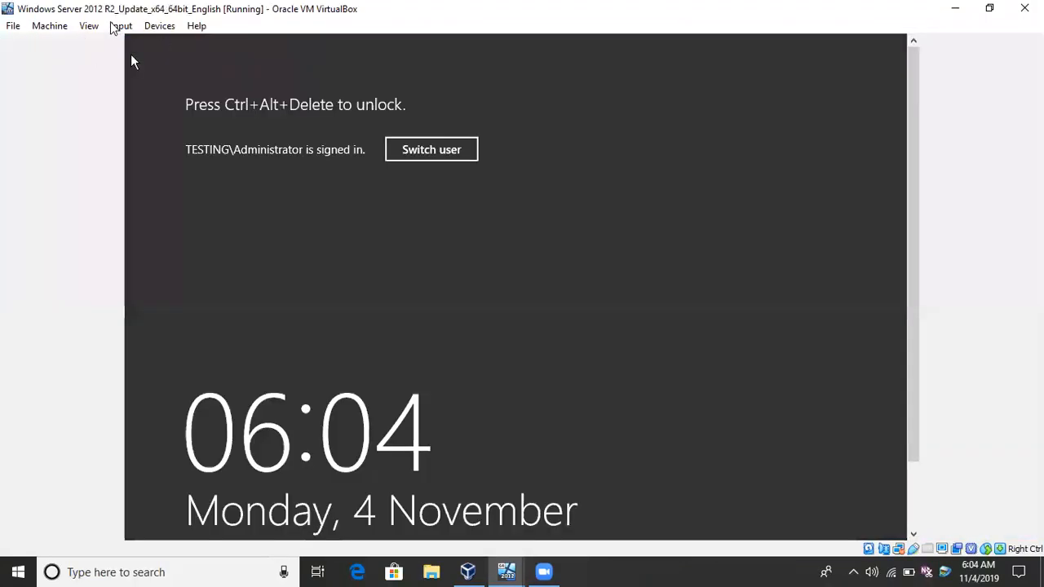
left_click(121, 26)
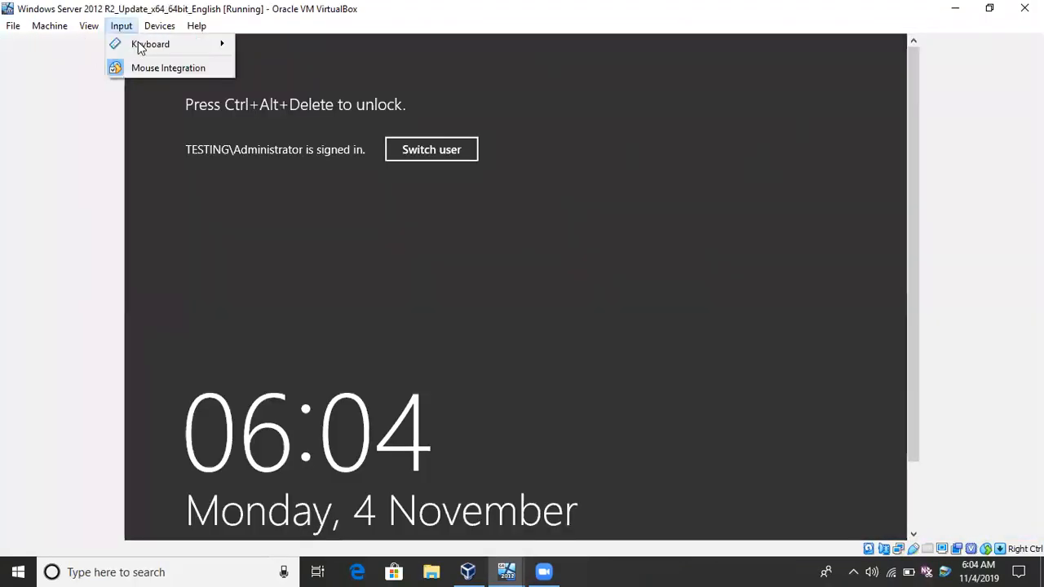
mouse_move(140, 44)
left_click(292, 70)
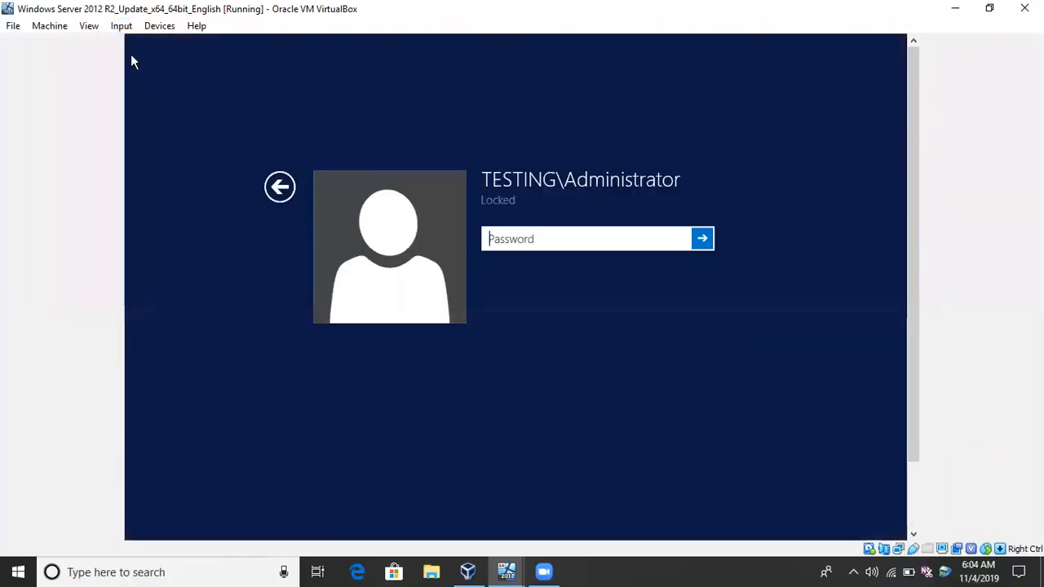
type("•••••••••••")
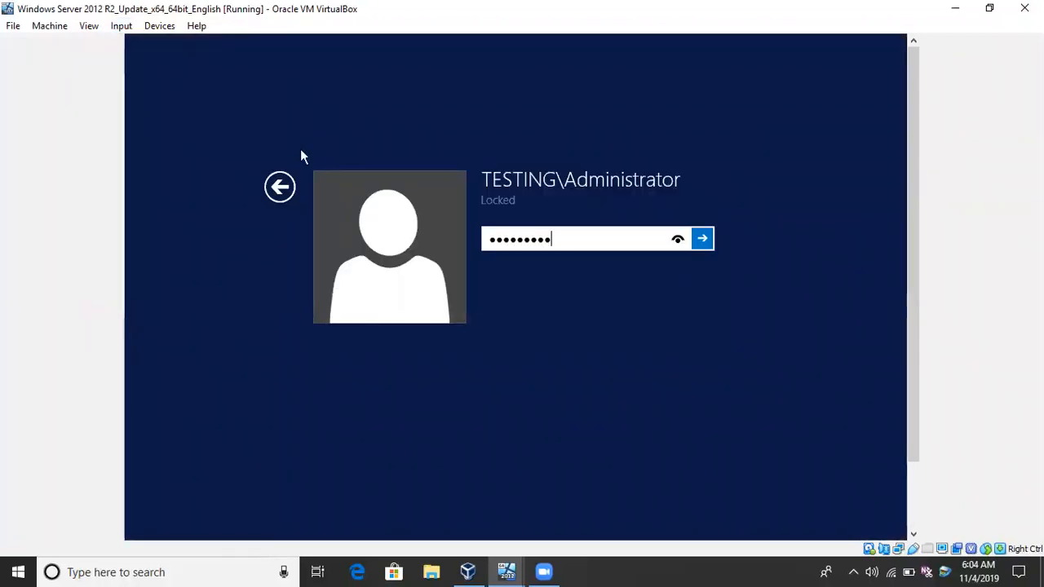
key("Return")
key("Return")
type("••••••••••••")
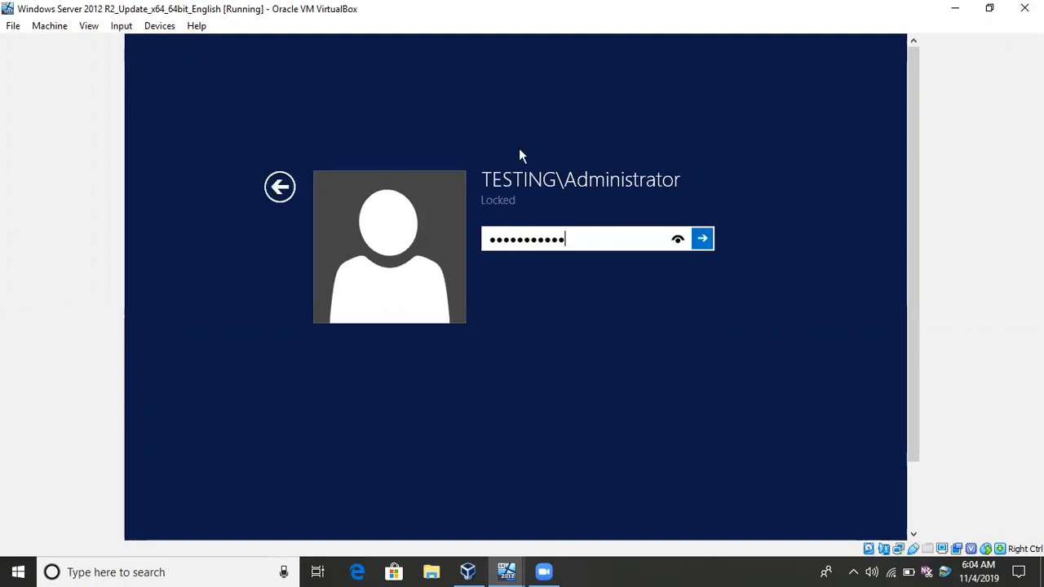
key("Return")
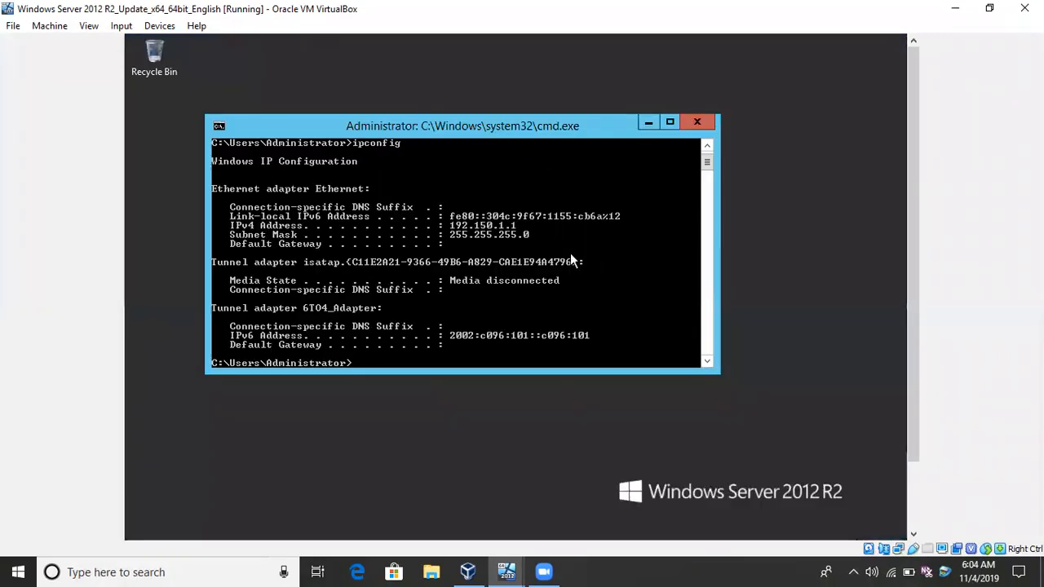
Try to manage users on the server through the lusrmgr.msc console, and close it.
type("lusrmgr.msc")
key("Return")
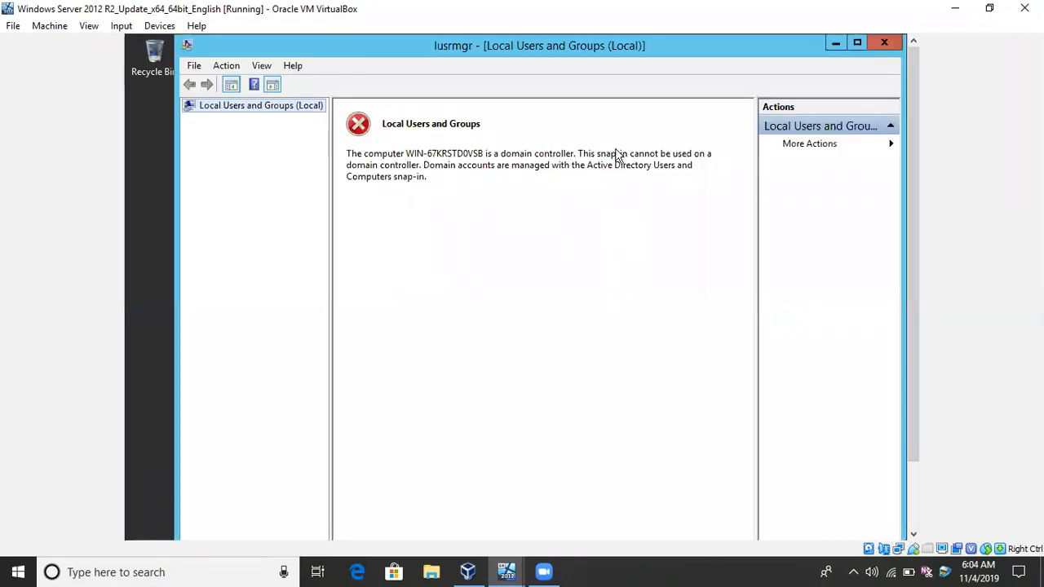
left_click(884, 43)
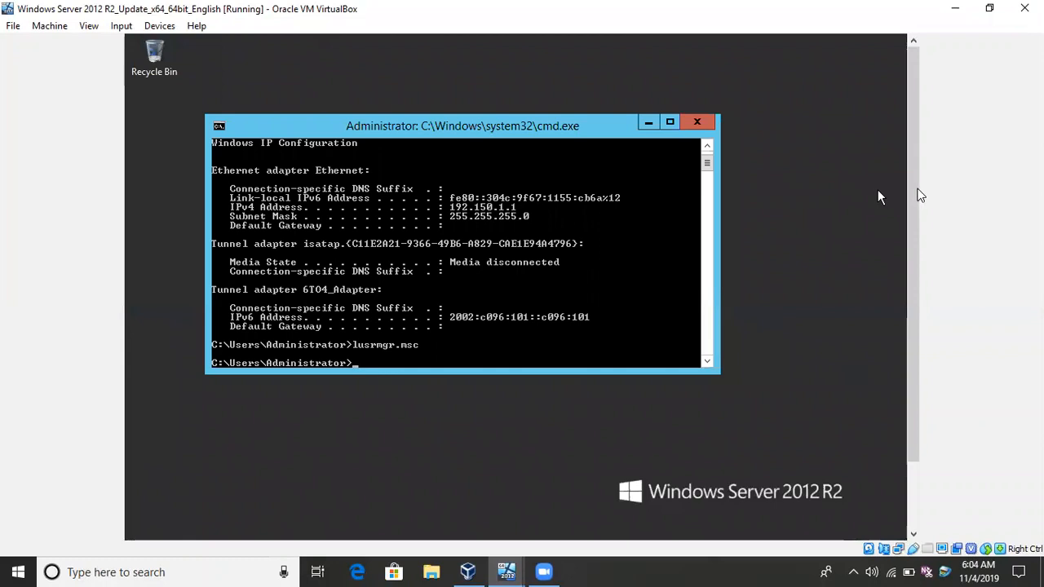
Open Active Directory Users and Computers from Server Manager and display the Users container of testing.com.
left_click_drag(920, 195, 920, 261)
left_click(194, 526)
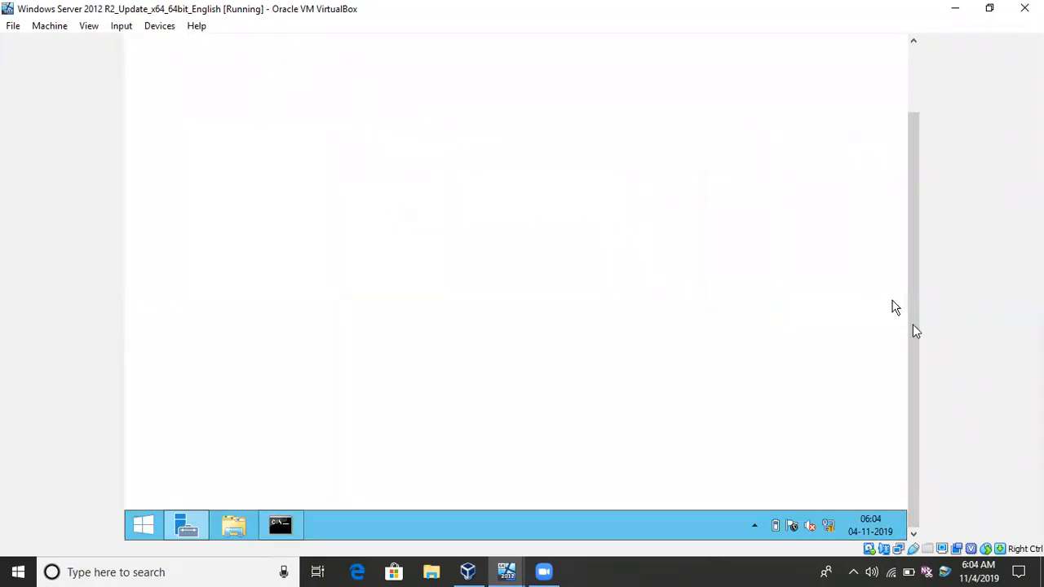
left_click_drag(914, 326, 898, 207)
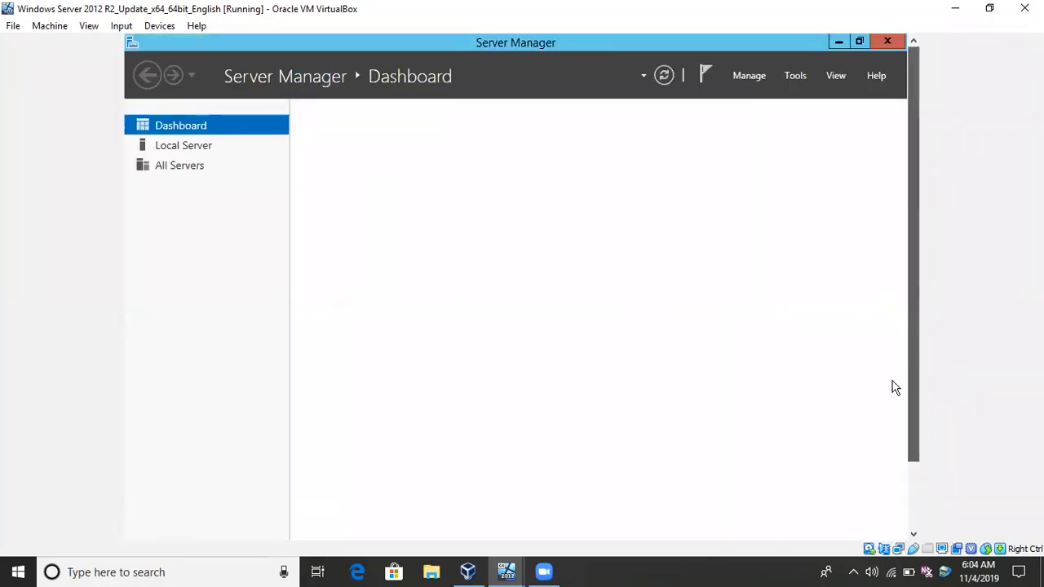
left_click(755, 76)
left_click(787, 75)
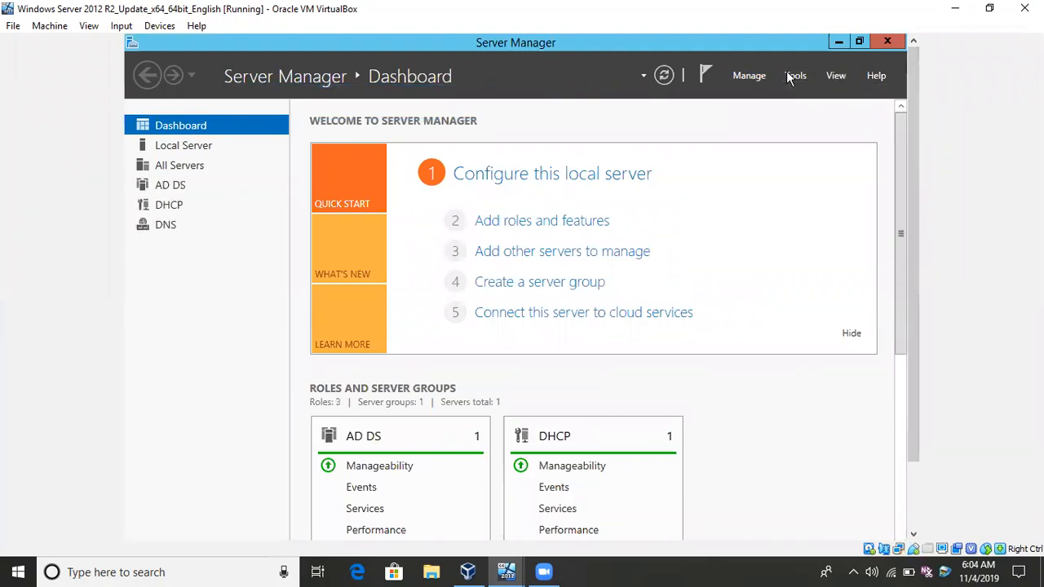
left_click(788, 75)
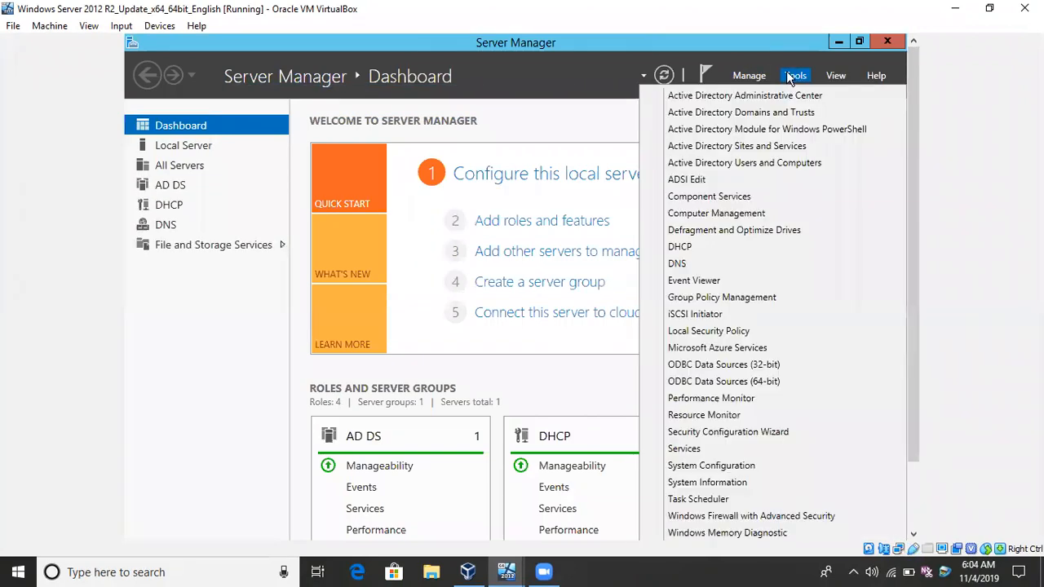
left_click(737, 163)
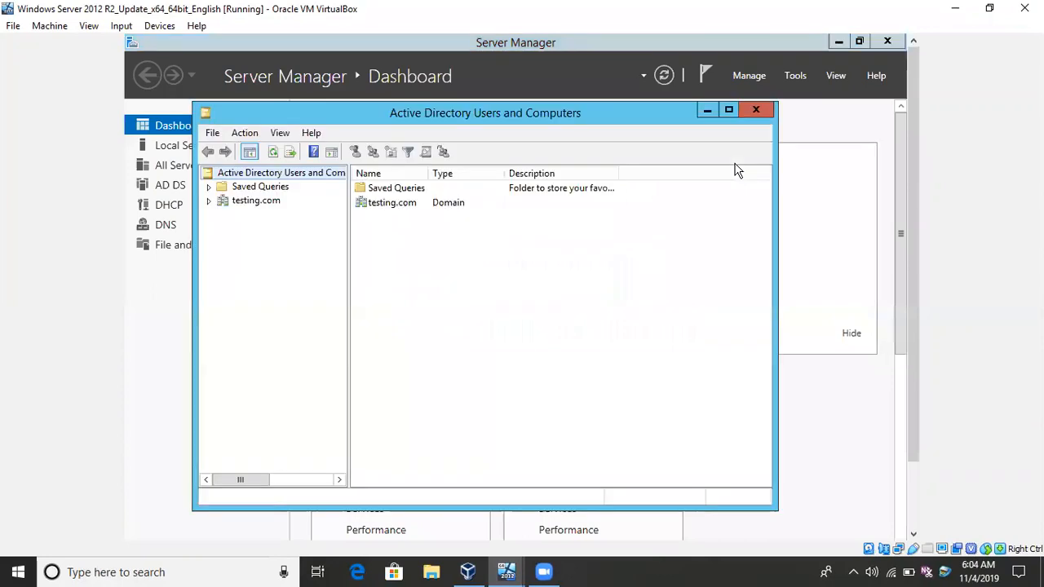
double_click(274, 202)
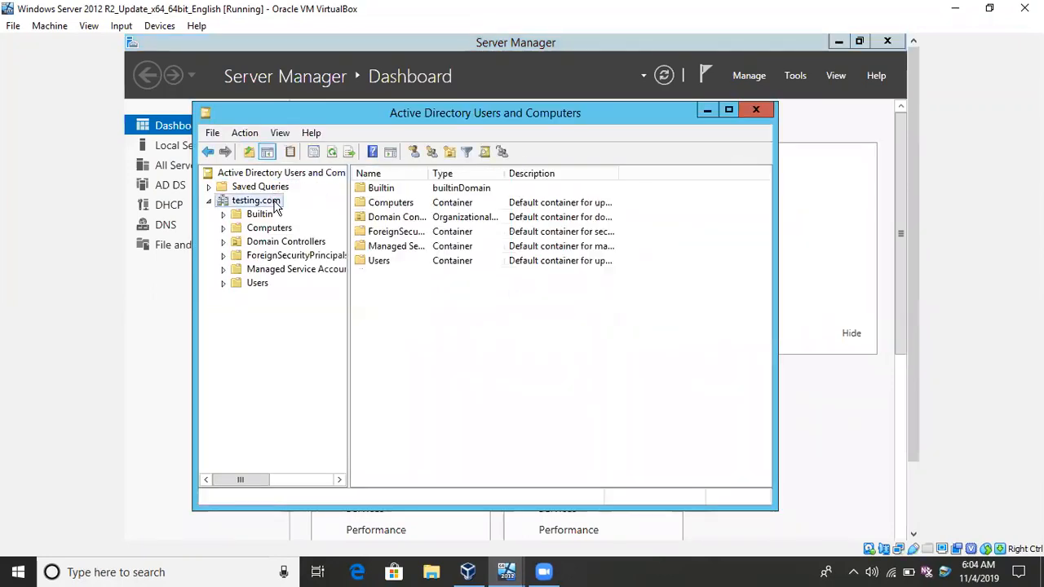
left_click(254, 286)
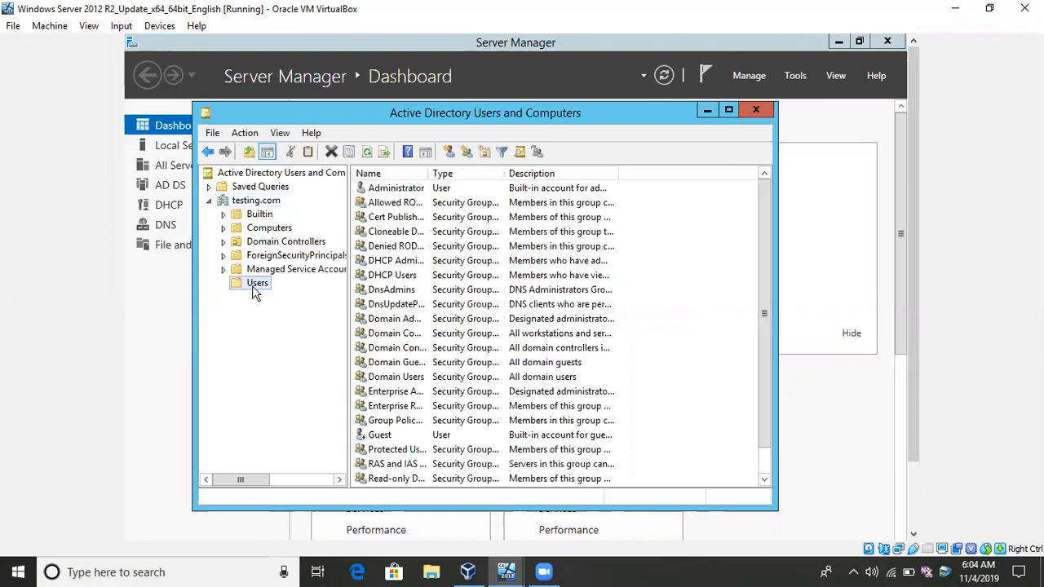
Start a new user in the Users container with first name user1 and logon name user1 at testing.com.
right_click(703, 232)
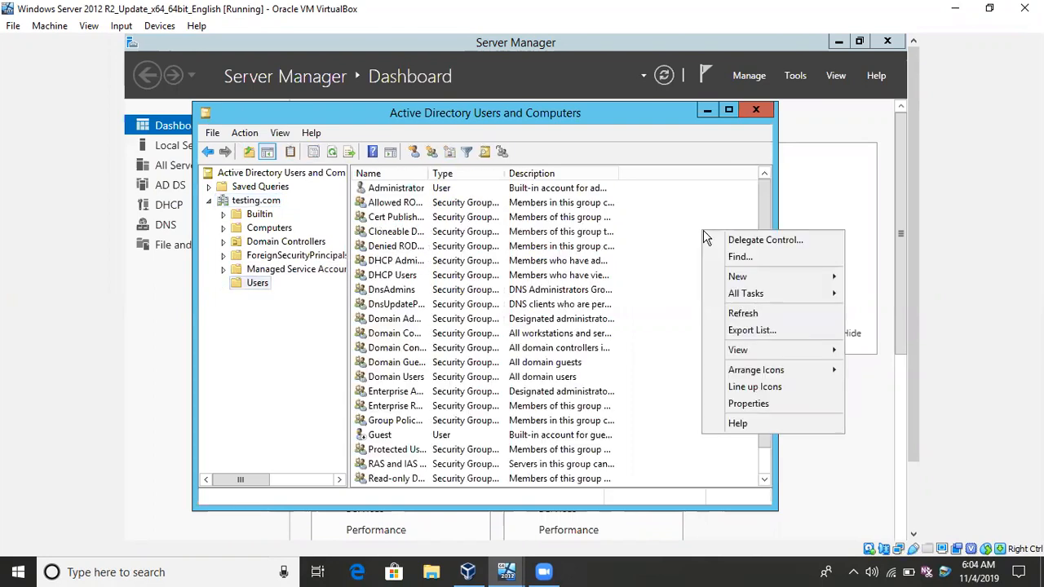
mouse_move(722, 277)
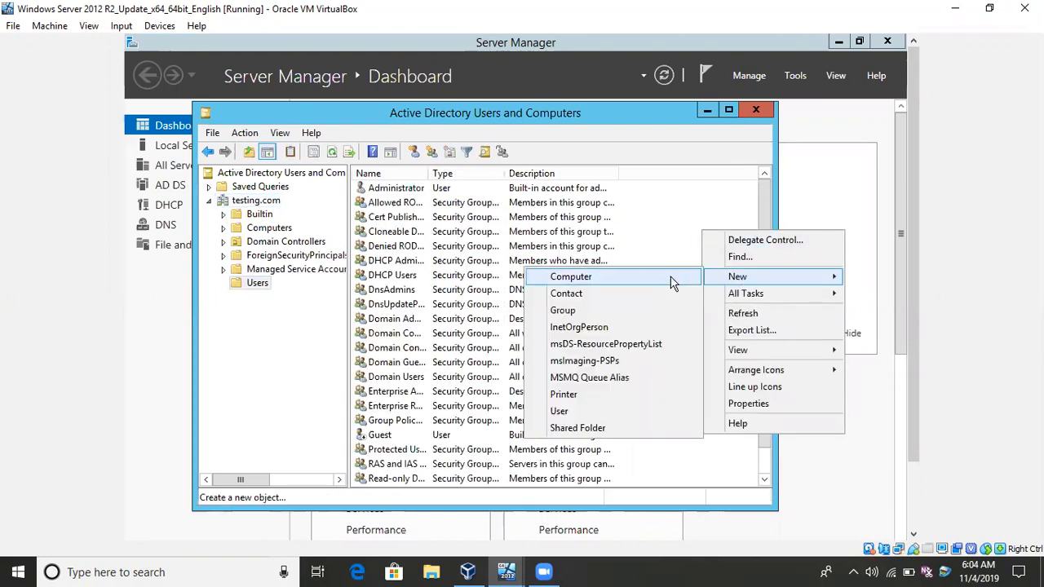
left_click(606, 414)
type("user1")
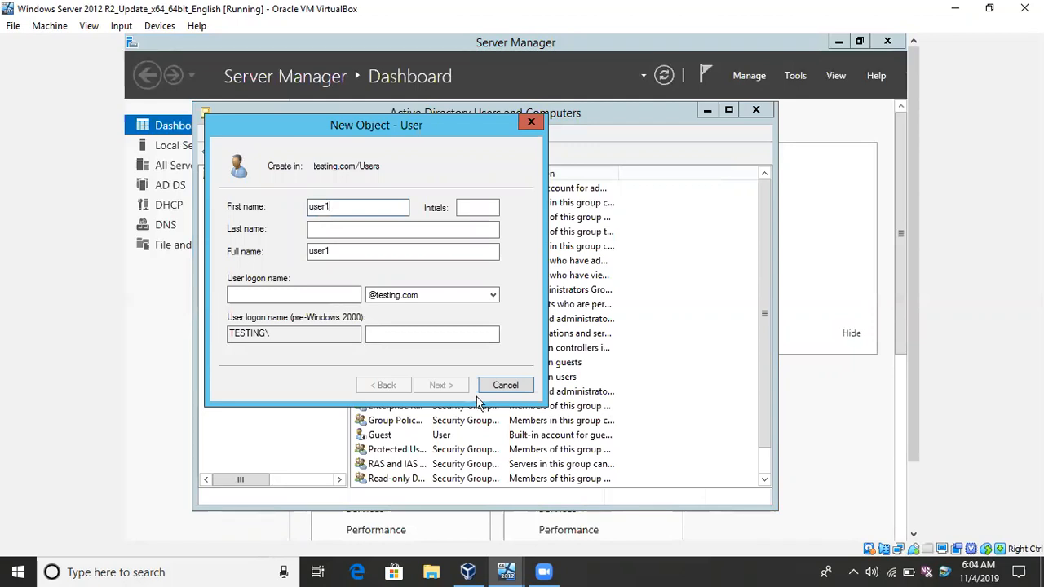
left_click(344, 299)
type("u")
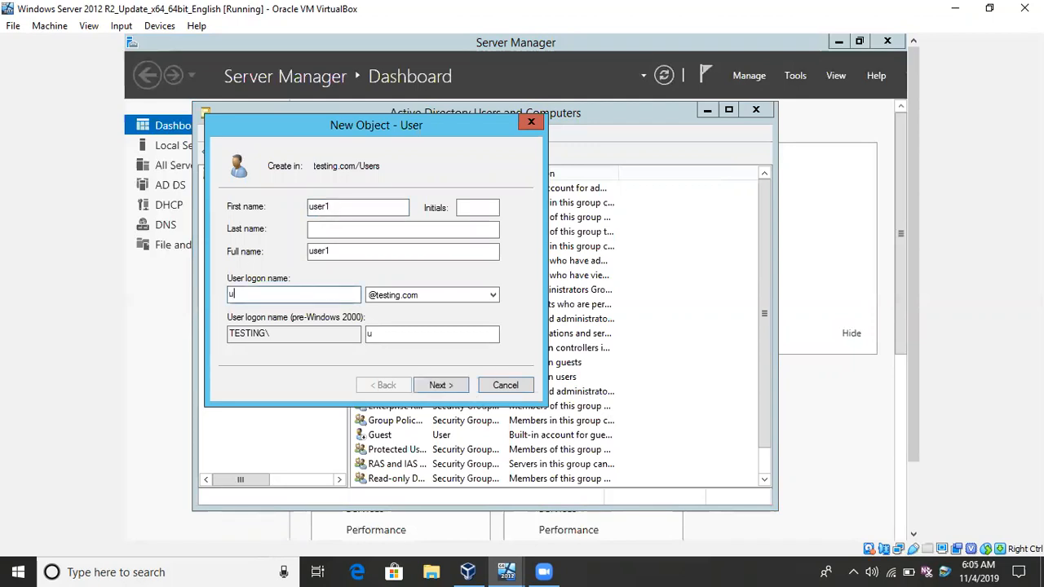
type("ser1")
left_click(467, 384)
Enter and confirm the account password for the new user.
type("P")
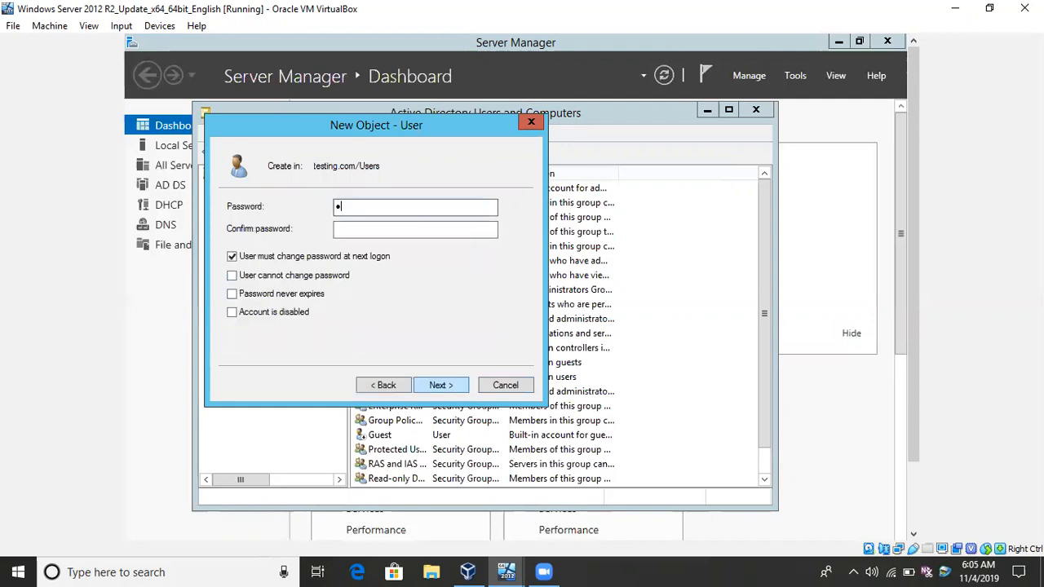
type("assword@123")
key("Tab")
type("Password@123")
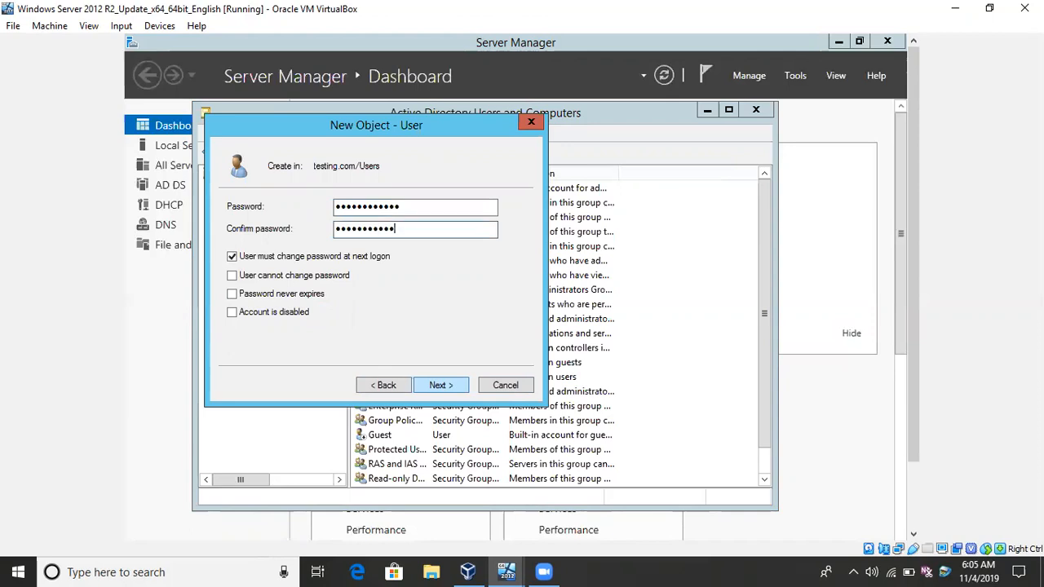
type("3")
Turn off the forced password change at next logon, enable User cannot change password and Password never expires, and finish creating the user.
left_click(330, 257)
left_click(323, 277)
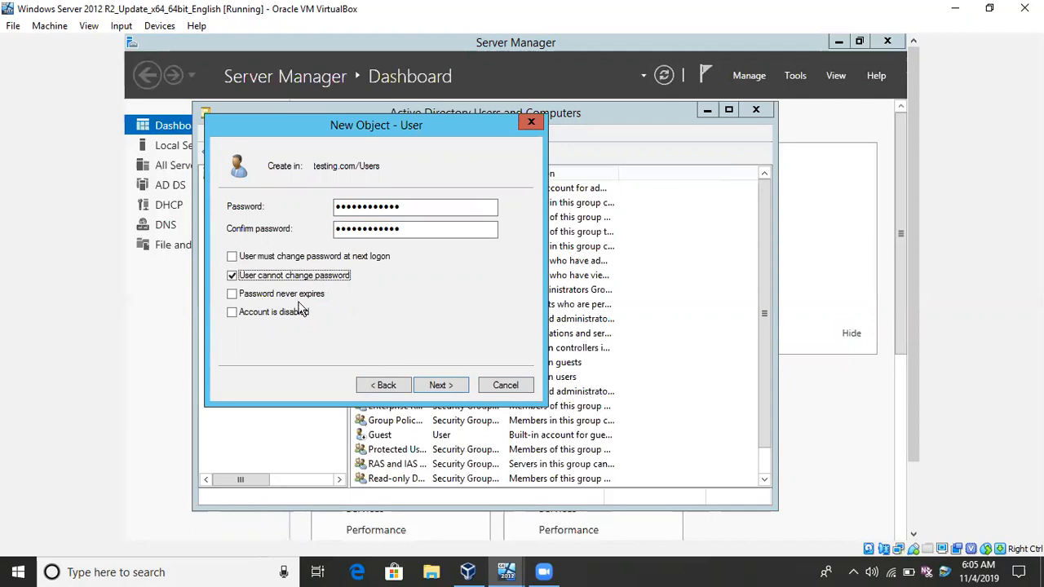
left_click(300, 298)
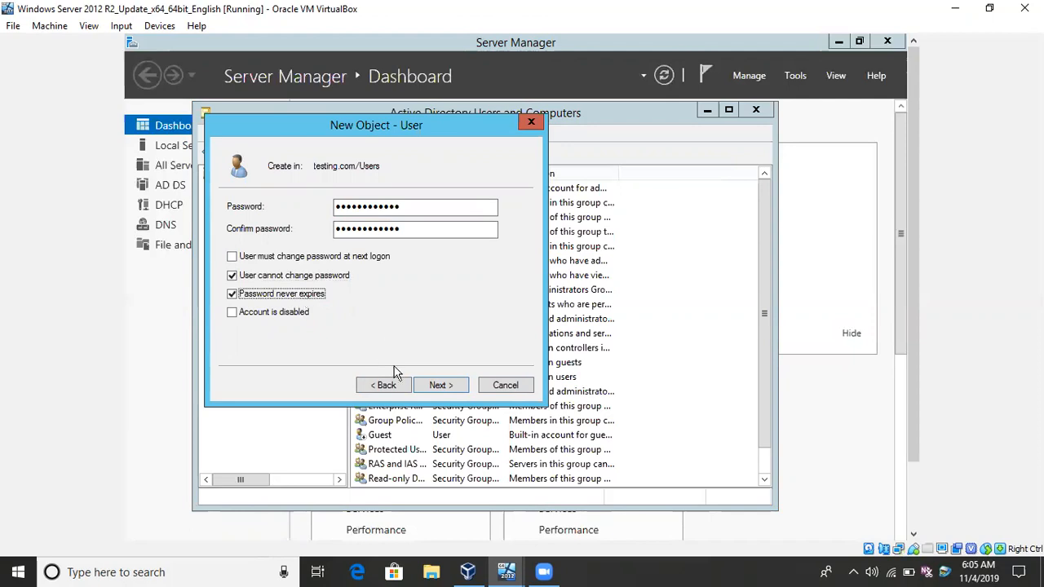
left_click(440, 387)
left_click(439, 390)
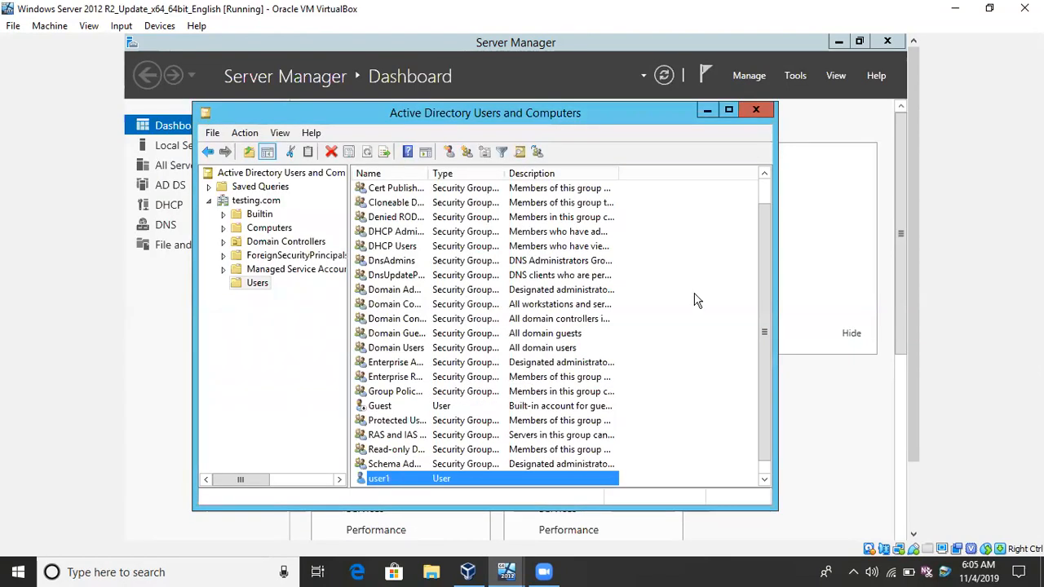
Examine the member lists of the DHCP Administrators and DHCP Users groups.
left_click_drag(767, 288, 767, 243)
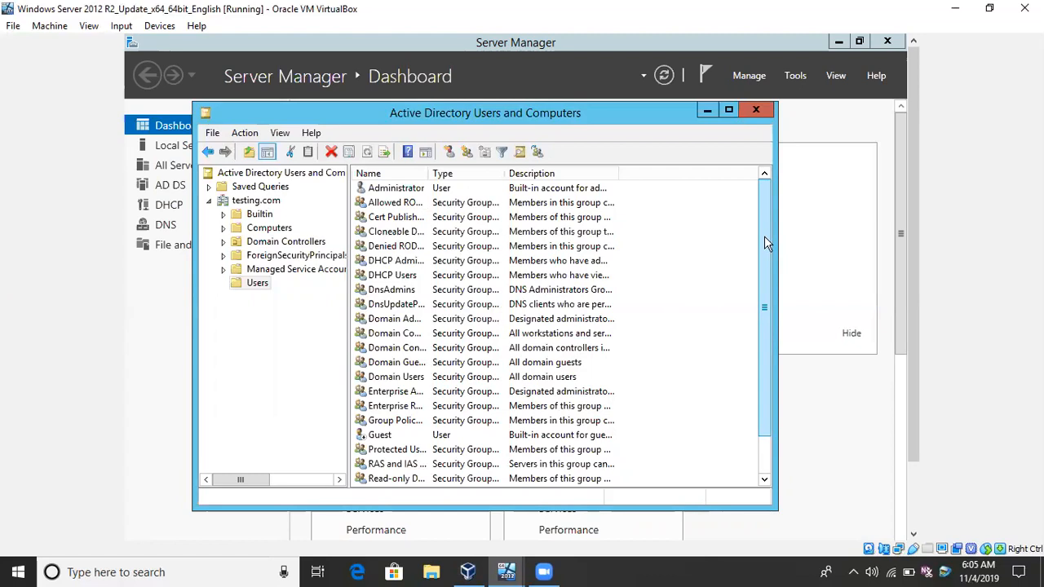
left_click(410, 260)
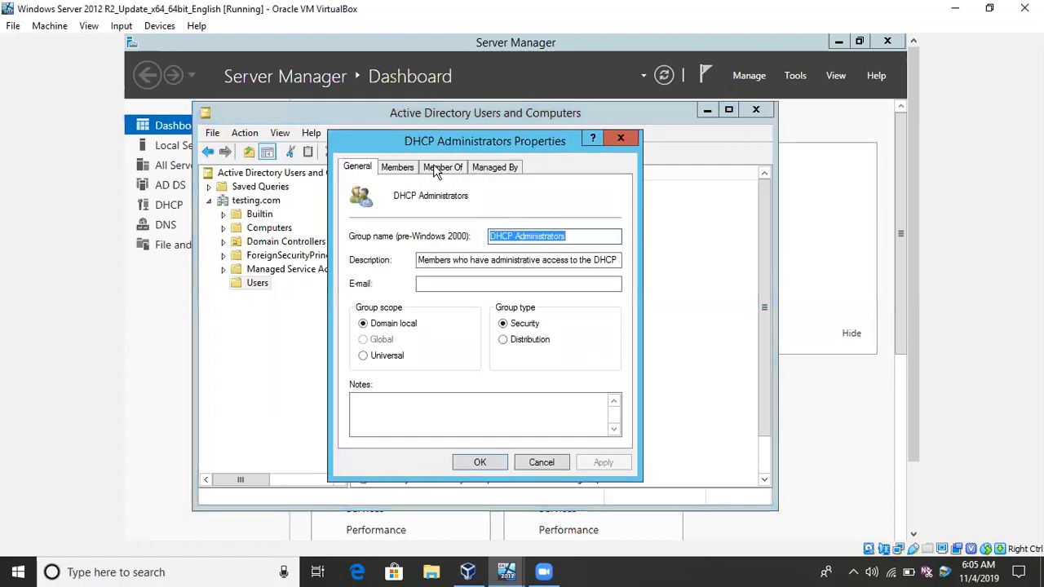
left_click(412, 168)
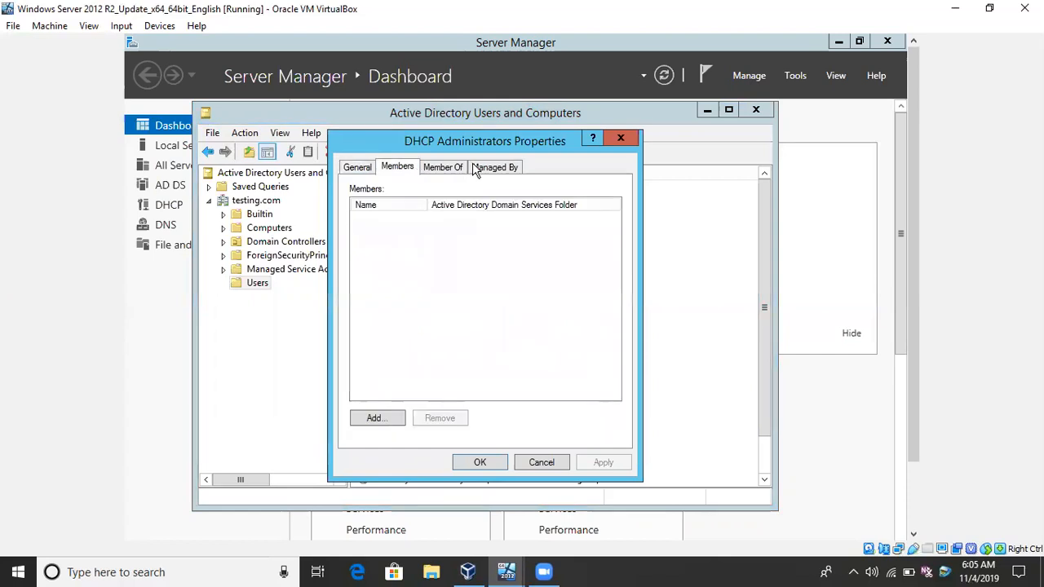
left_click(610, 140)
double_click(379, 279)
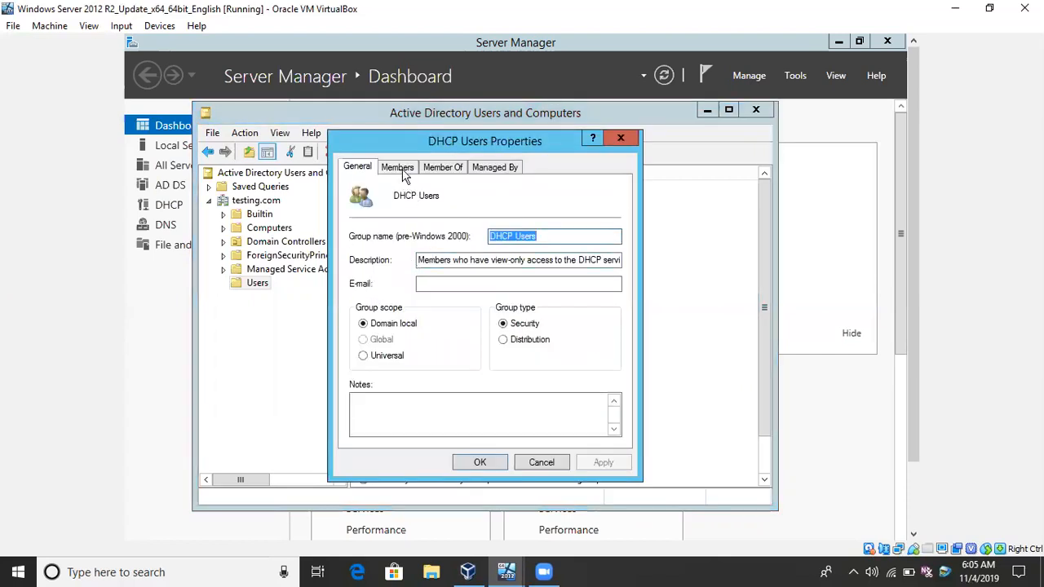
left_click(405, 168)
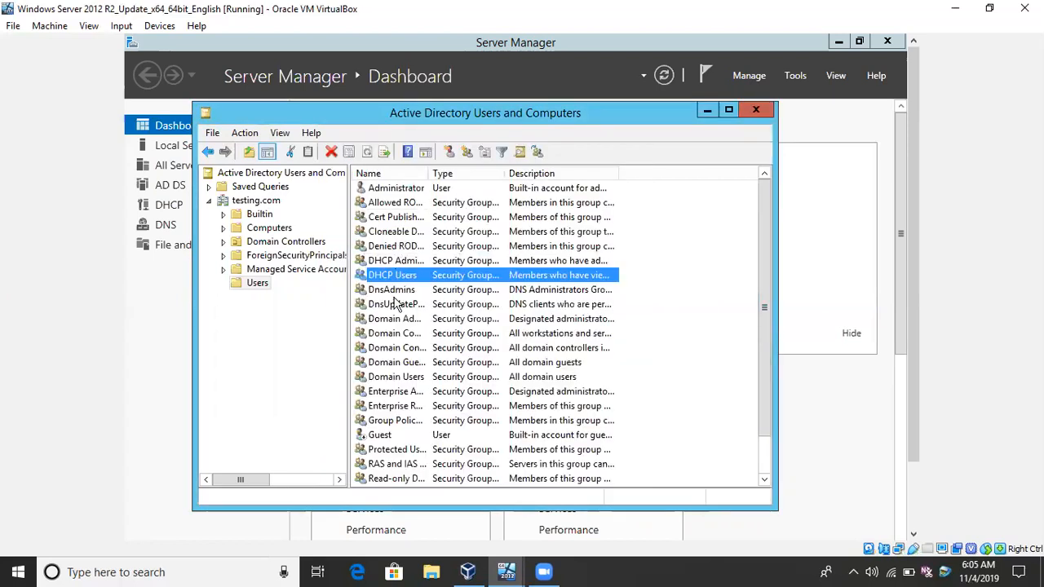
Check the member lists of the Domain Users and Domain Admins groups.
double_click(389, 375)
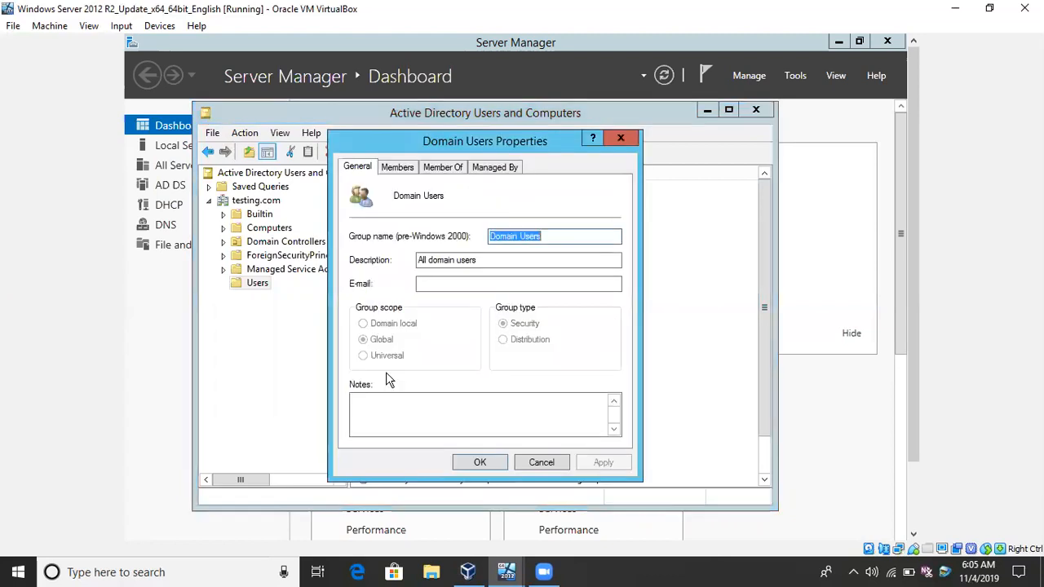
left_click(412, 169)
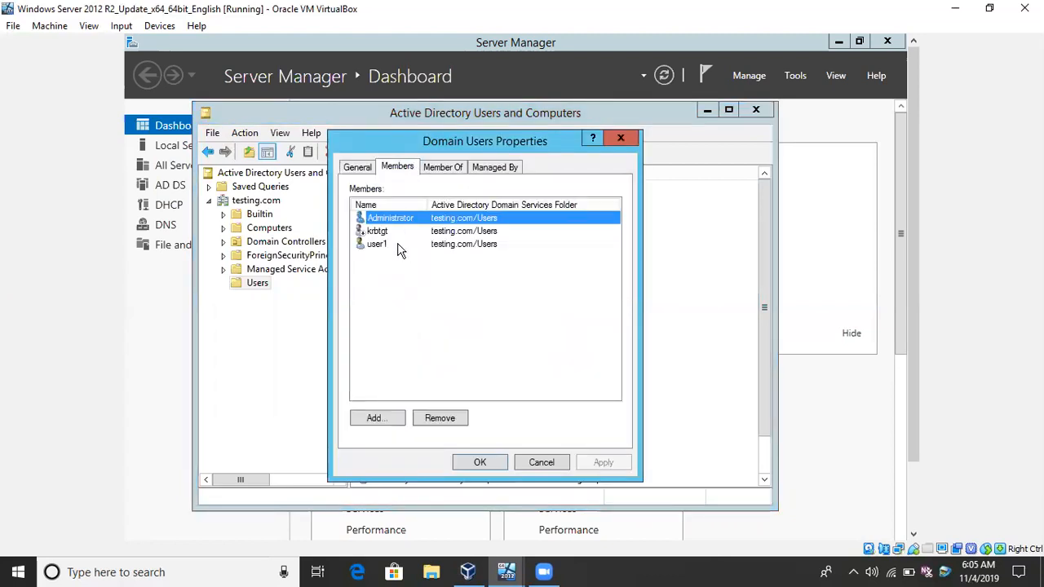
left_click(621, 138)
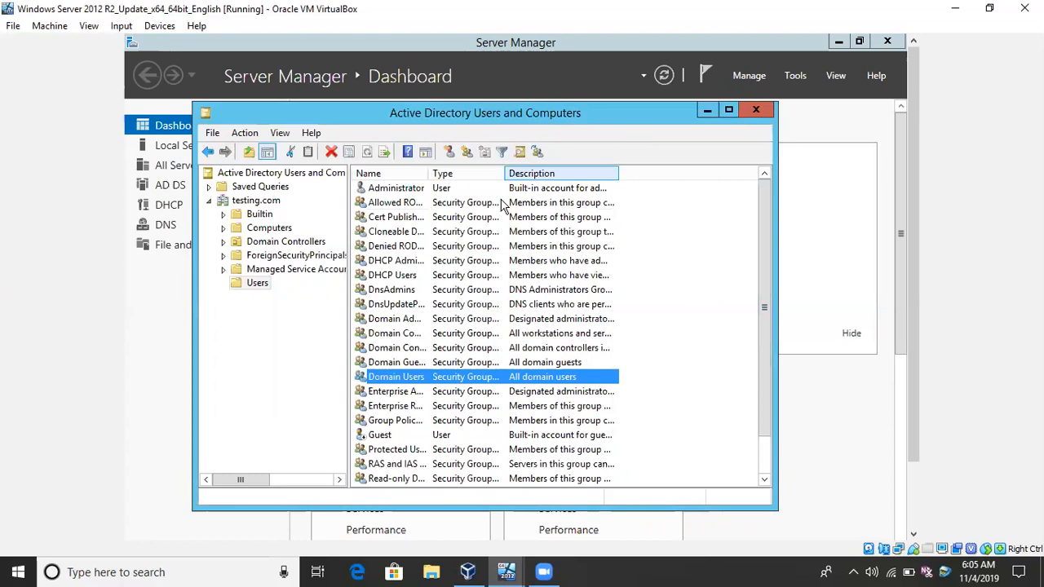
left_click(393, 262)
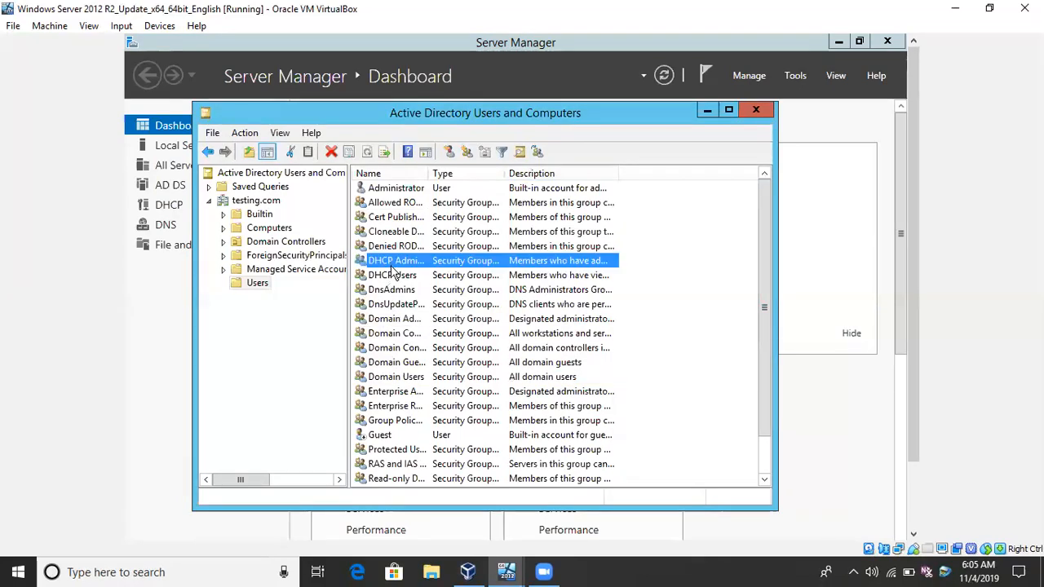
double_click(391, 319)
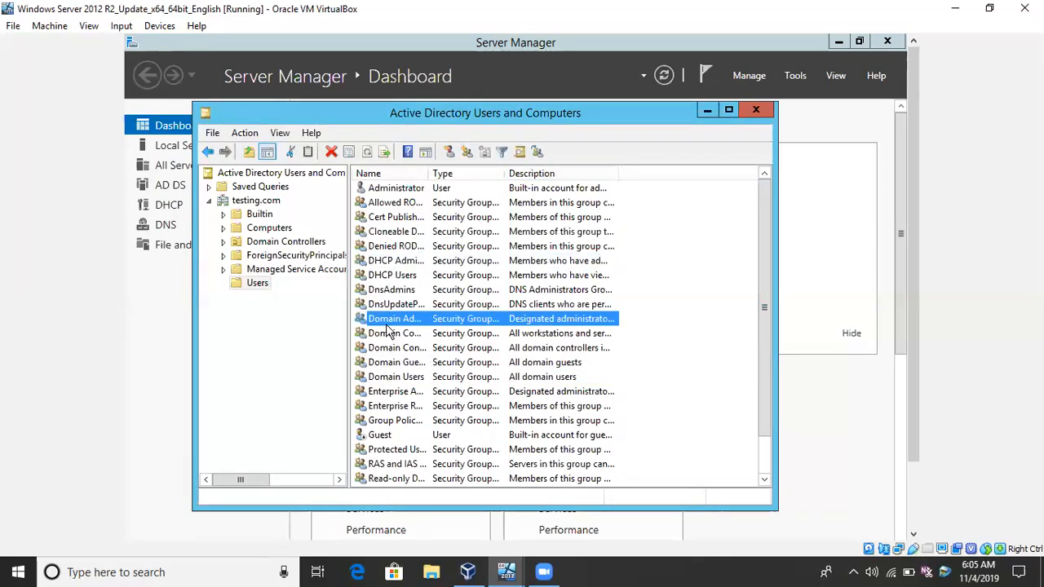
left_click(399, 166)
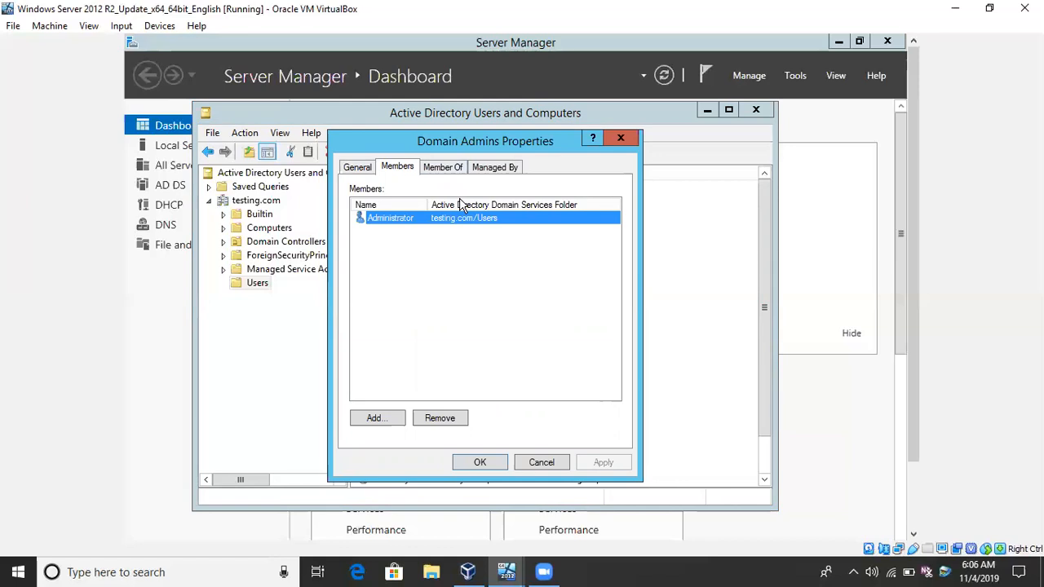
left_click(610, 140)
Close Active Directory Users and Computers and Server Manager, and switch to the Windows 7 Enterprise virtual machine.
left_click(763, 115)
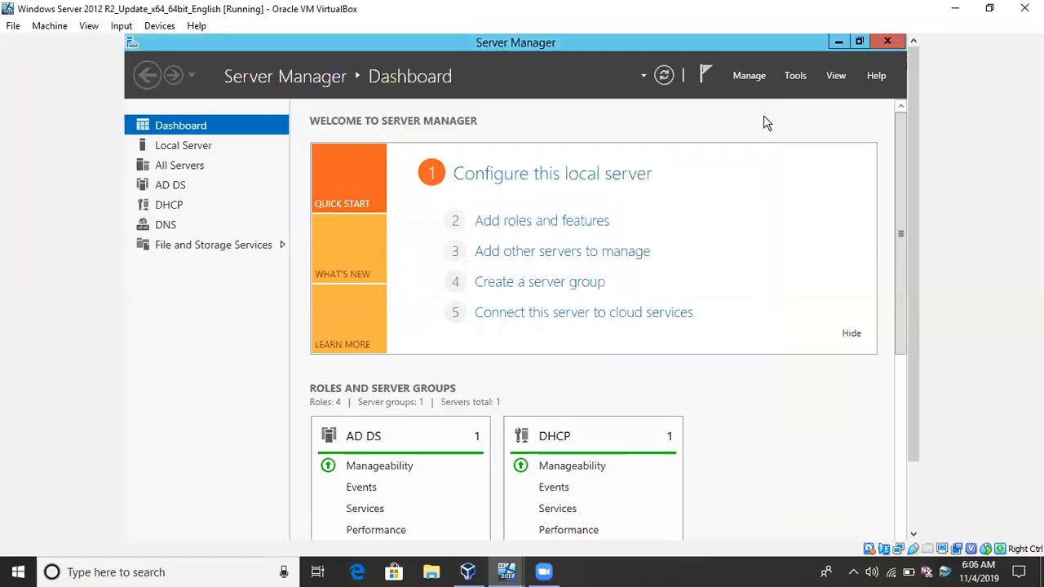
left_click(888, 41)
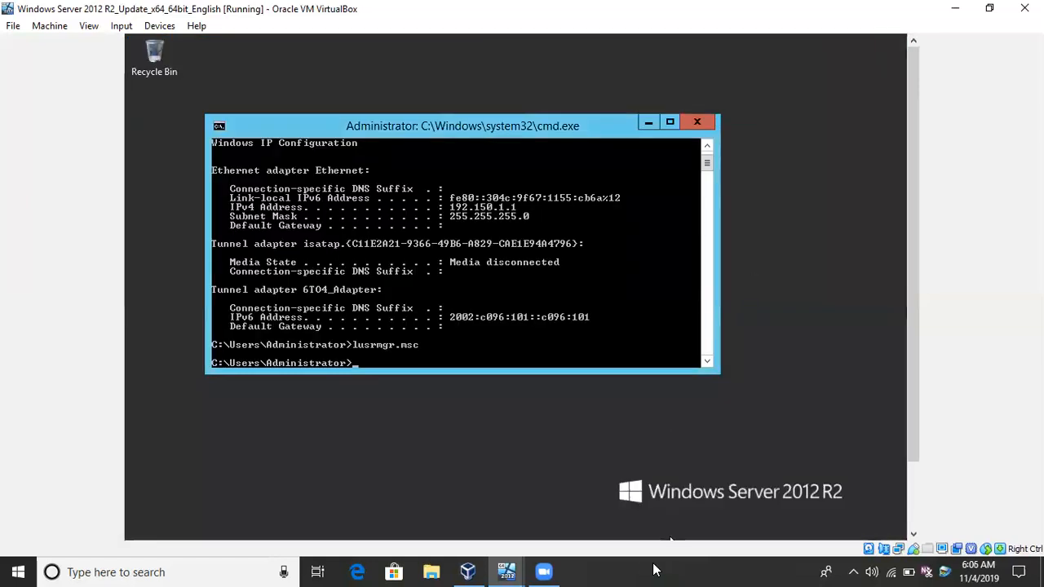
mouse_move(544, 572)
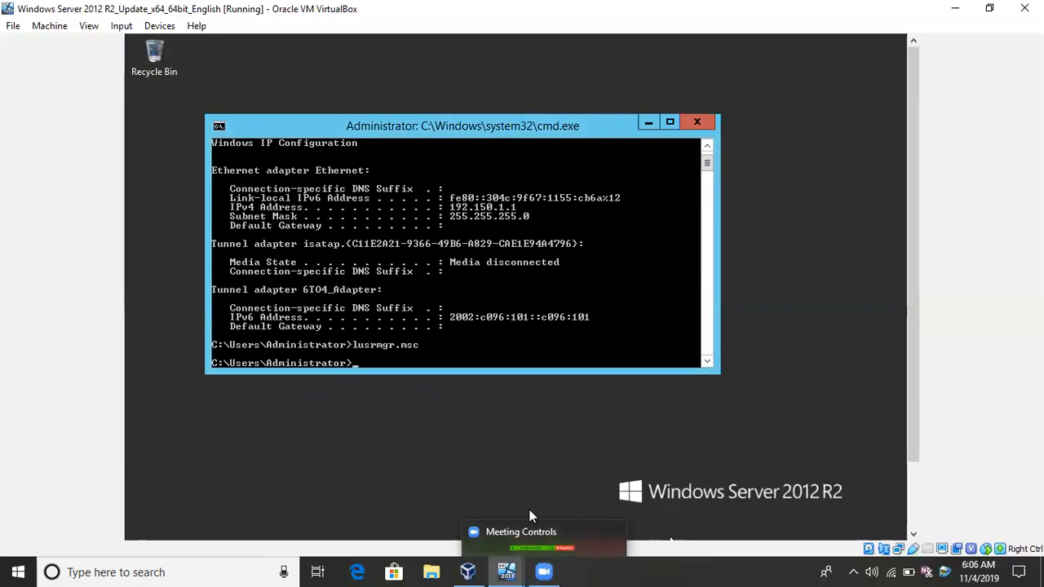
left_click(448, 538)
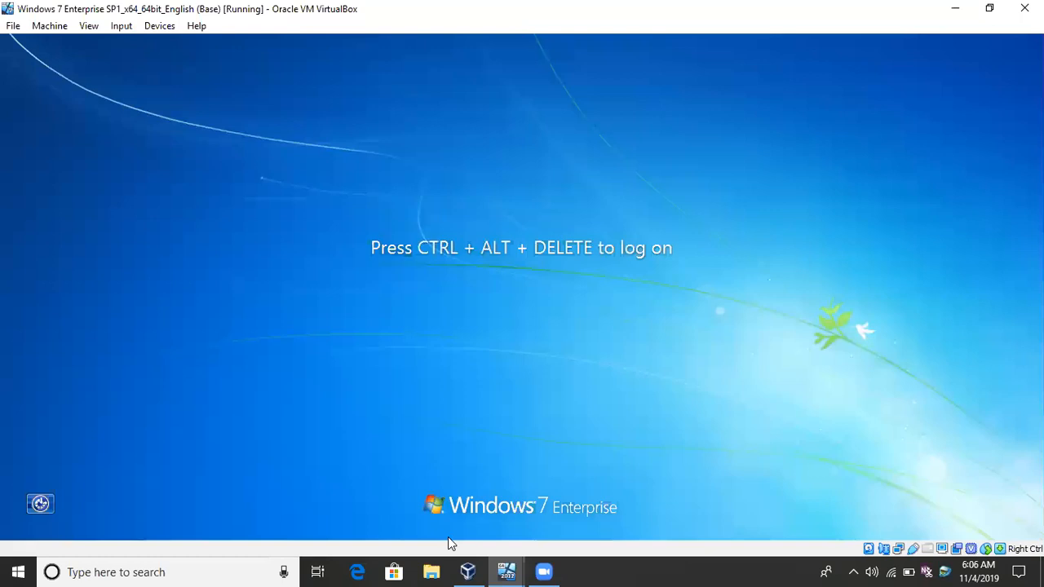
Bring up the Windows 7 client's logon prompt and switch from the local administrator to another user's logon.
left_click(120, 25)
mouse_move(147, 48)
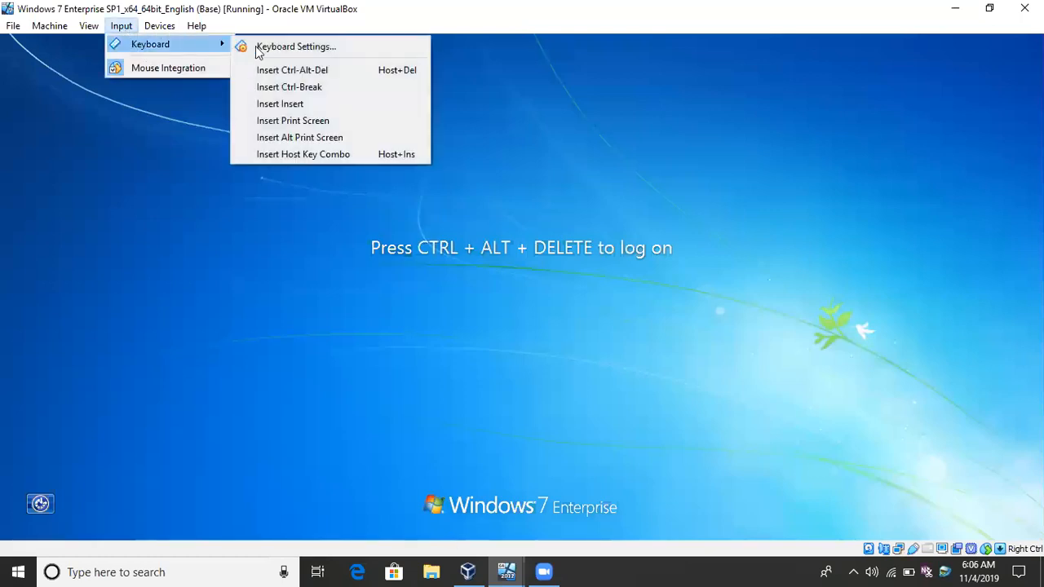
left_click(295, 71)
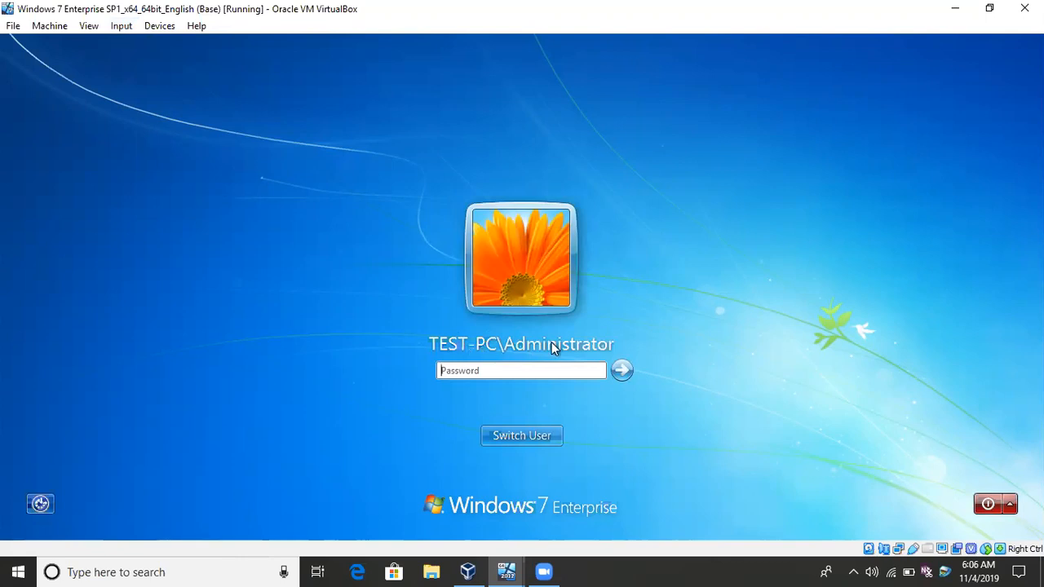
left_click(535, 431)
left_click(590, 338)
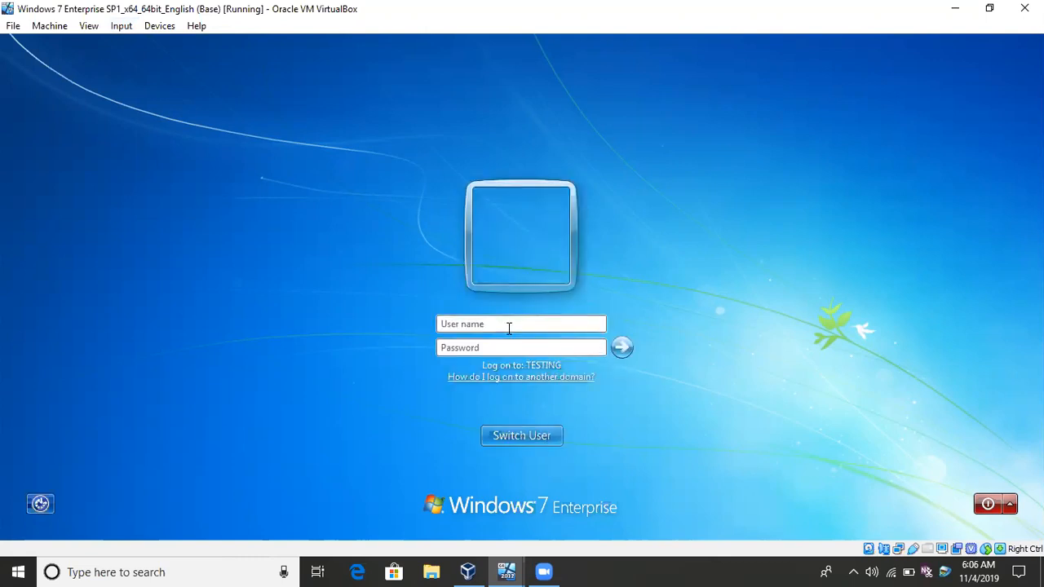
Log on to the TESTING domain from the client as user1 with the account password.
type(".\\")
key("BackSpace")
key("BackSpace")
key("BackSpace")
type("user••••••••••••")
key("Return")
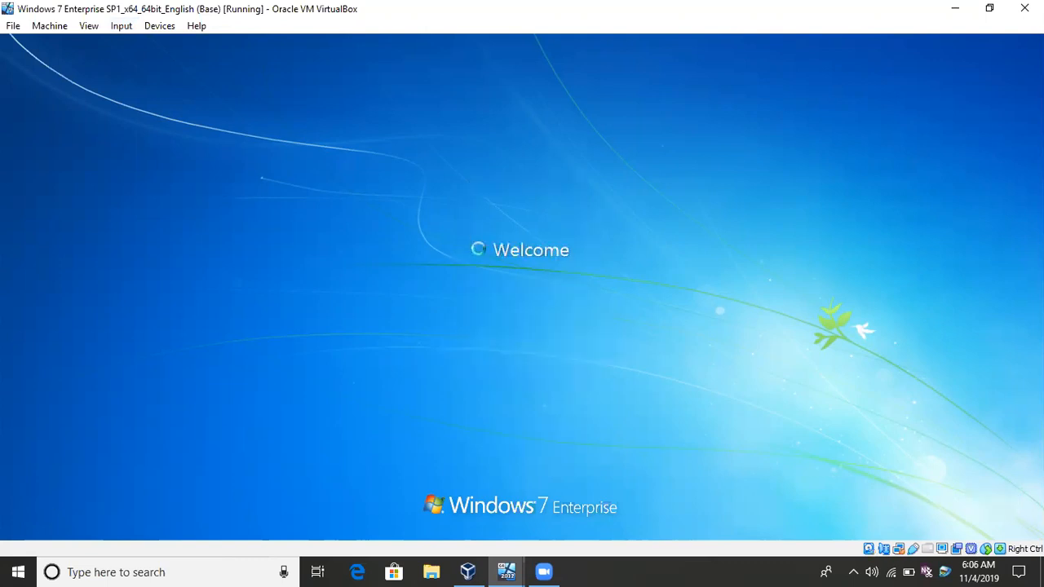
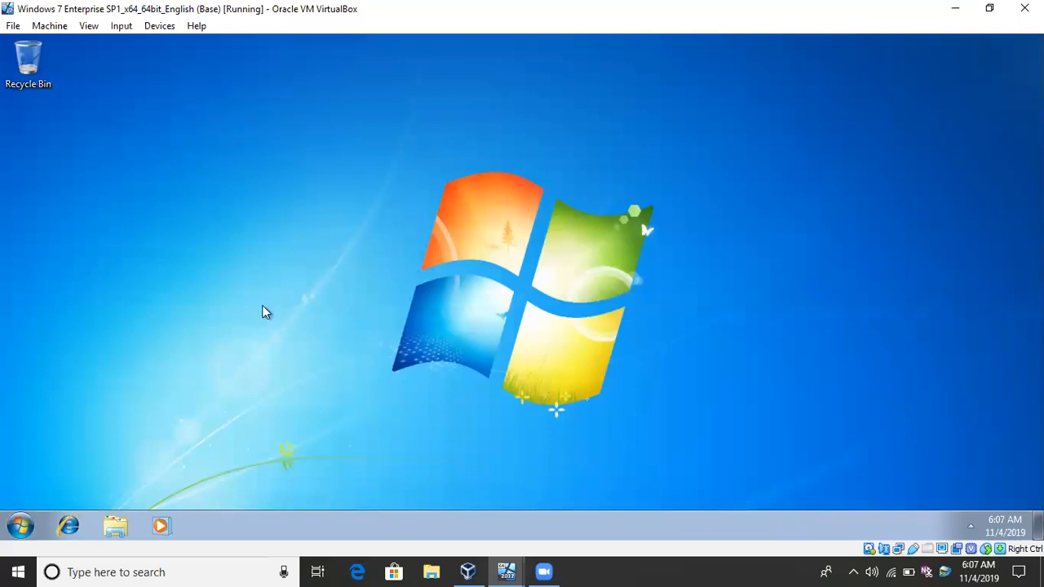
left_click(27, 527)
type("cmd")
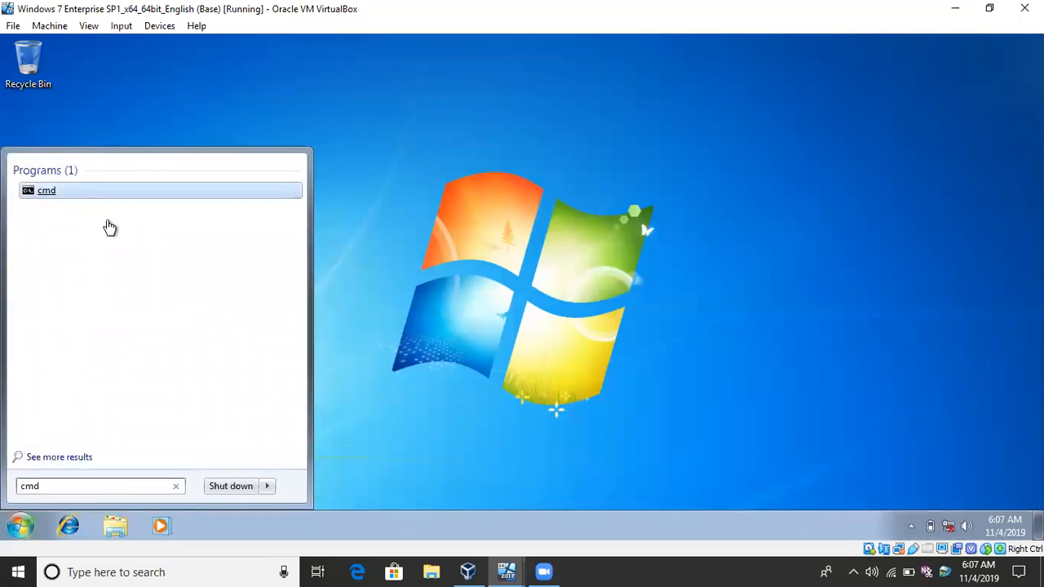
right_click(57, 192)
left_click(86, 217)
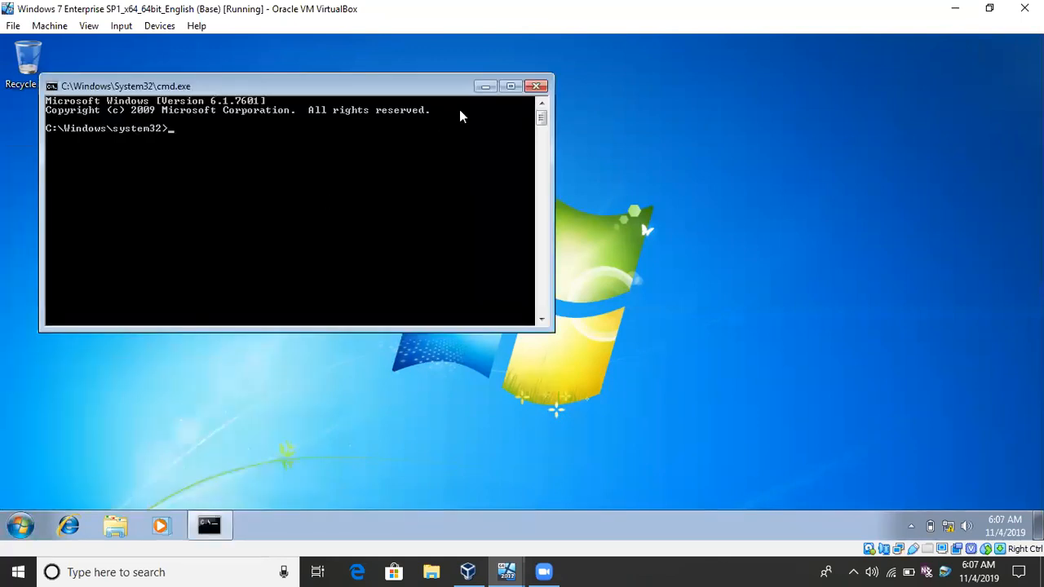
left_click(536, 86)
Find cmd on the Windows 7 client and try to start a command prompt as administrator.
left_click(20, 526)
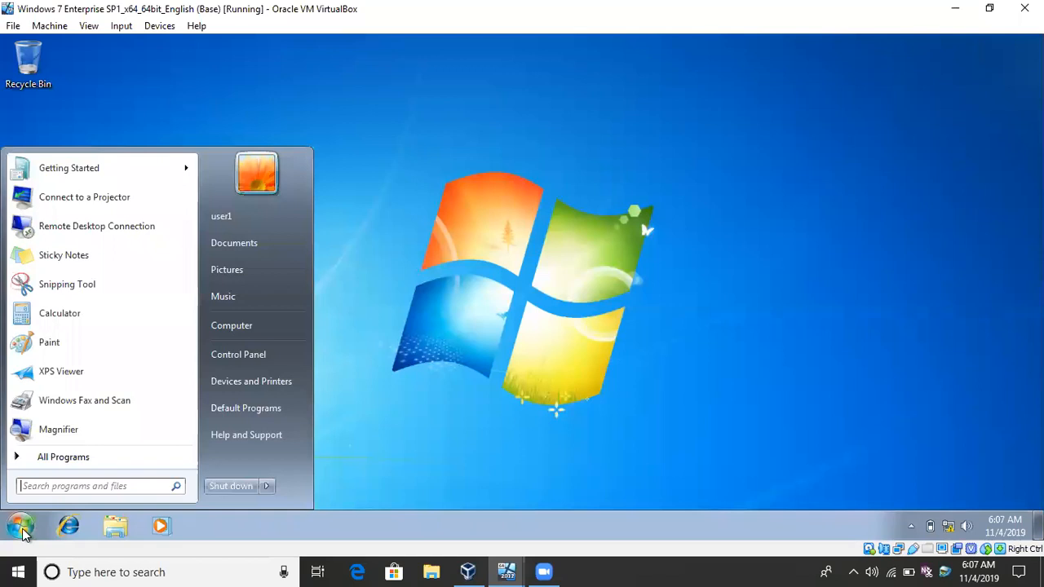
type("cmd")
right_click(53, 194)
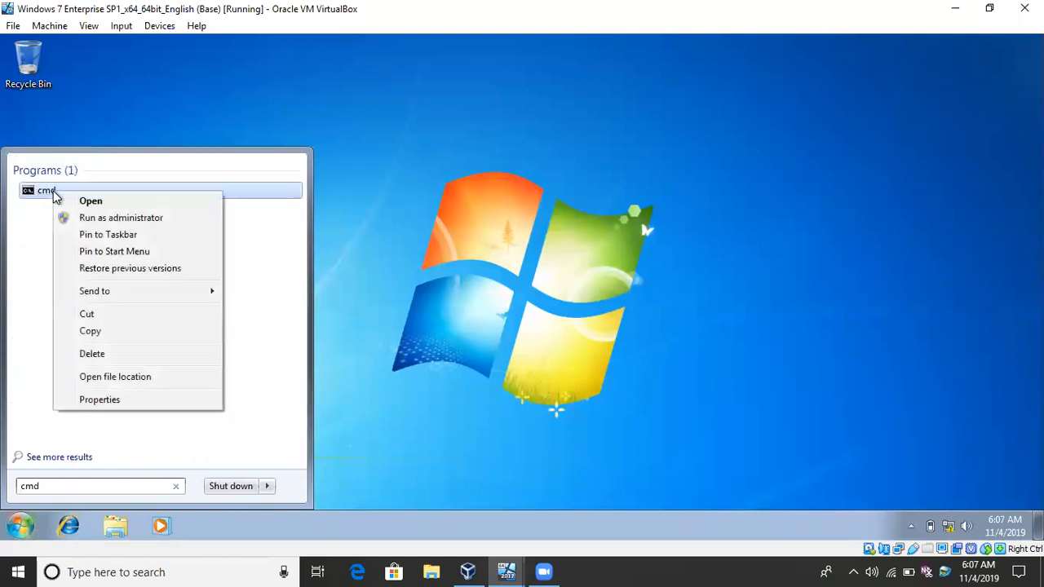
left_click(97, 217)
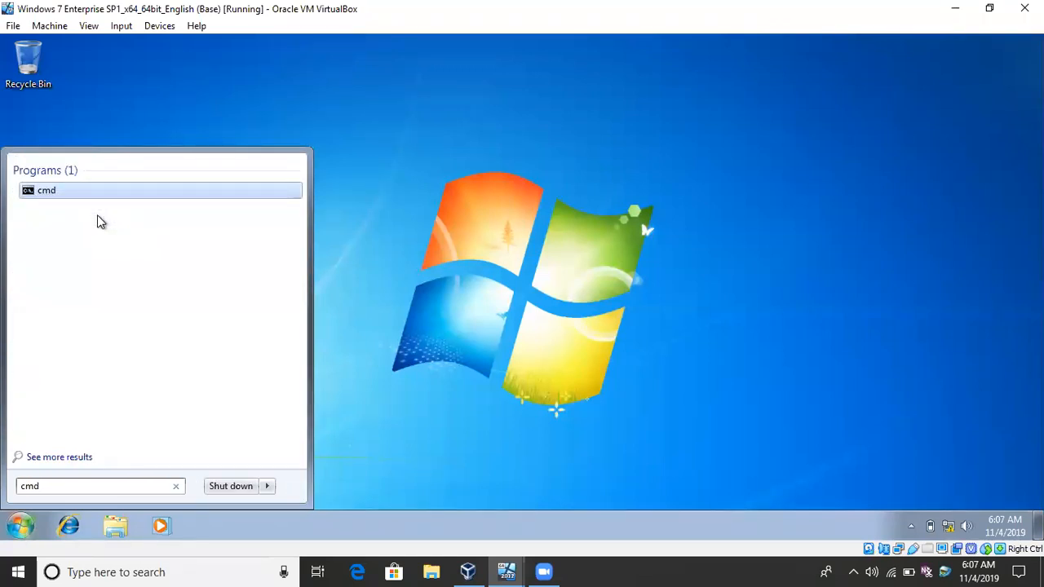
left_click(441, 292)
left_click(20, 526)
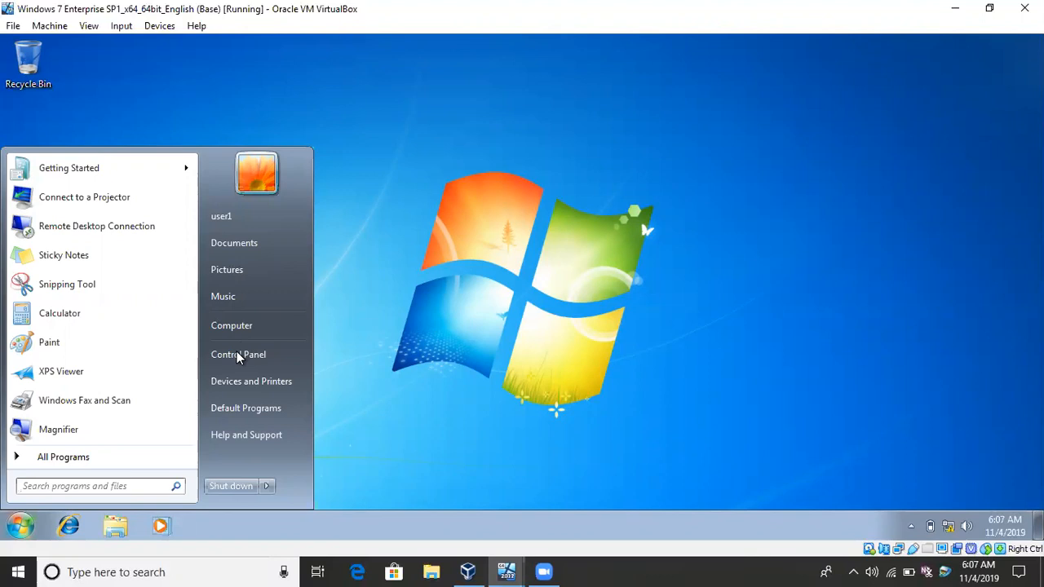
left_click(380, 282)
left_click(21, 526)
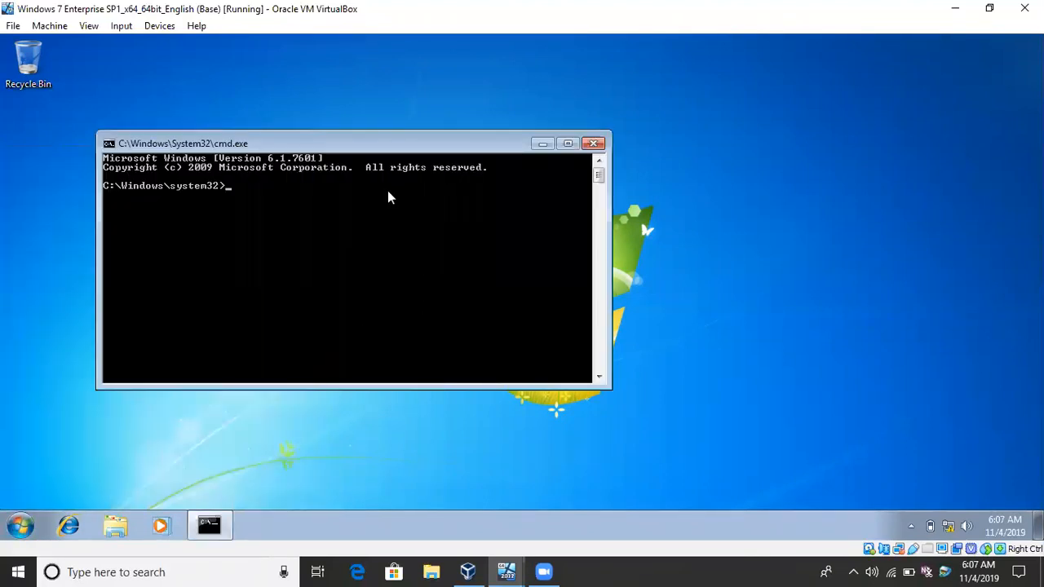
Launch Local Users and Groups with lusrmgr.msc and open the properties of the Administrators group.
type("lusrmgr.msc")
key("Return")
double_click(317, 138)
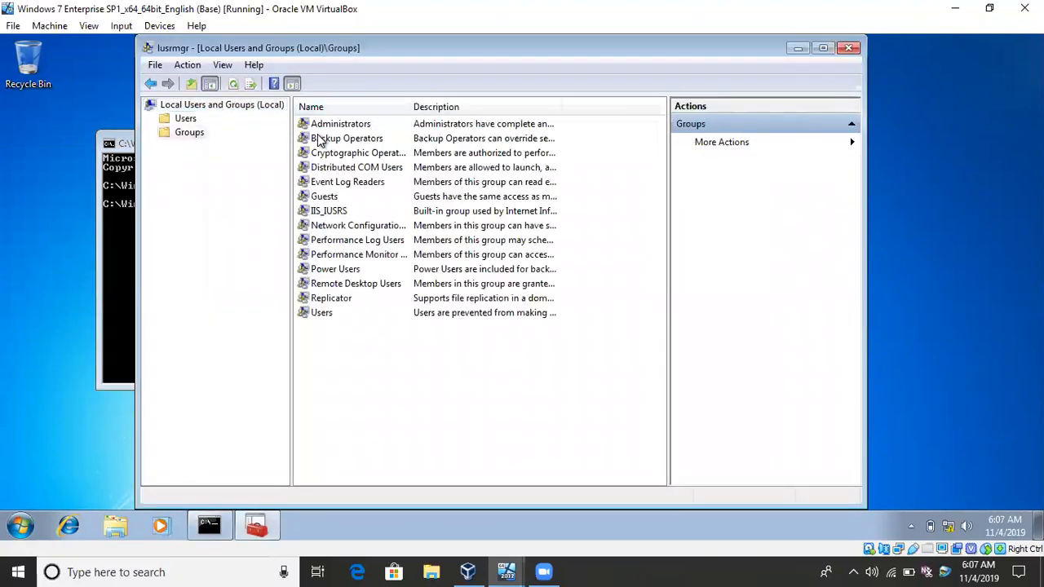
double_click(325, 124)
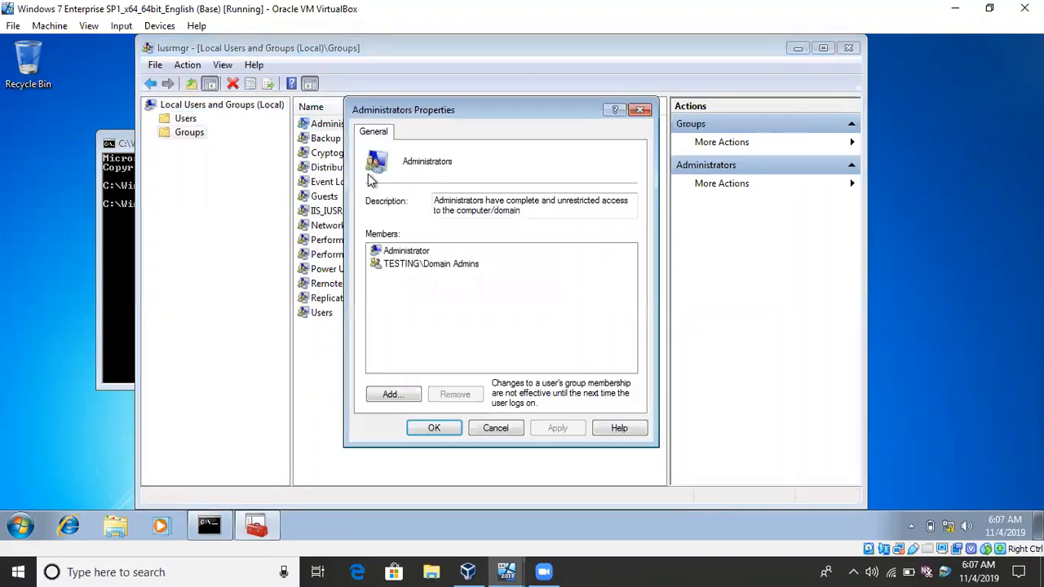
Try to add user1 from testing.com to the local Administrators group, and close Local Users and Groups.
left_click(391, 393)
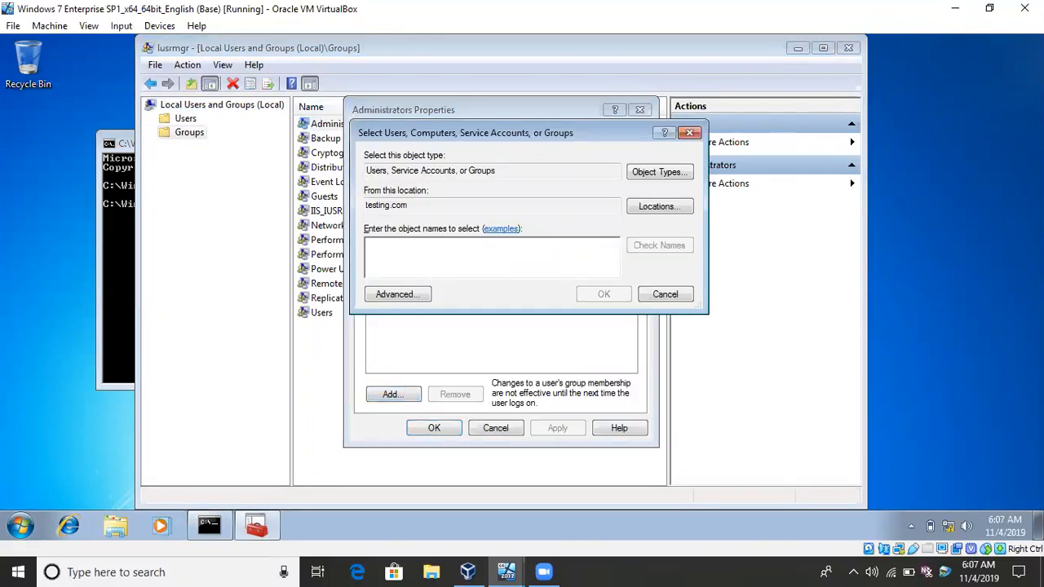
type("user1")
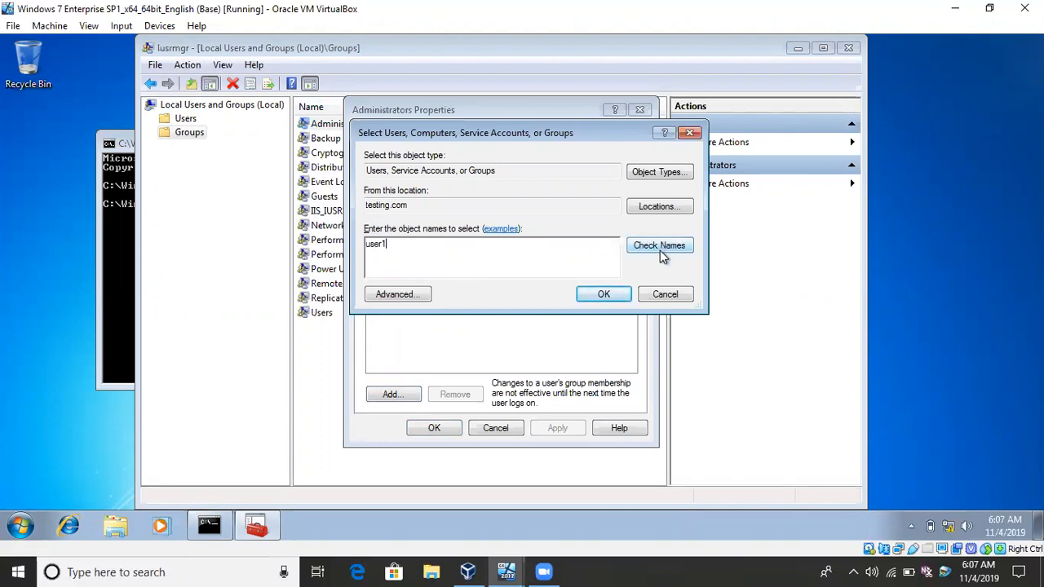
left_click(659, 247)
left_click(596, 295)
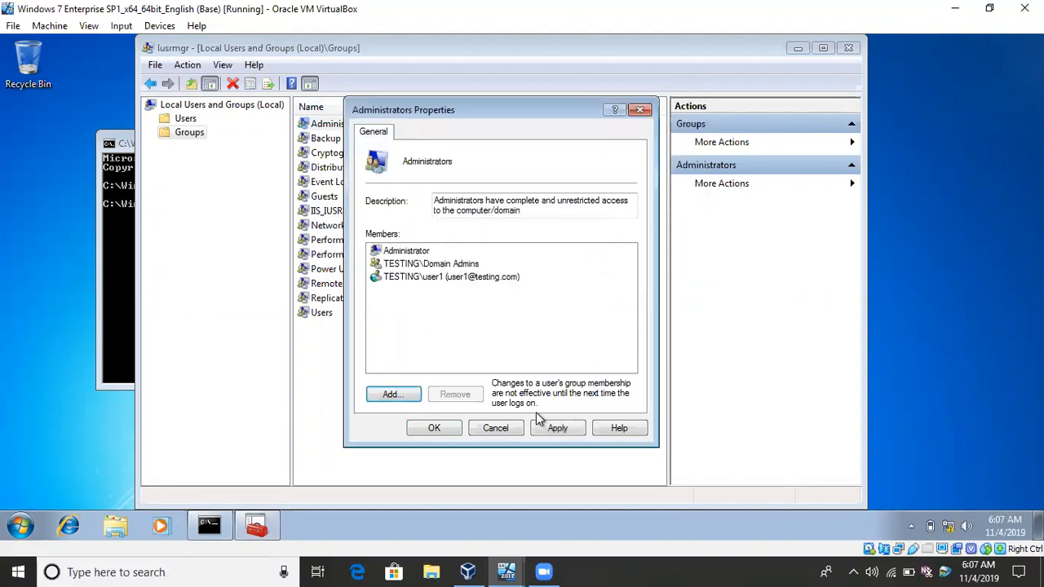
left_click(563, 429)
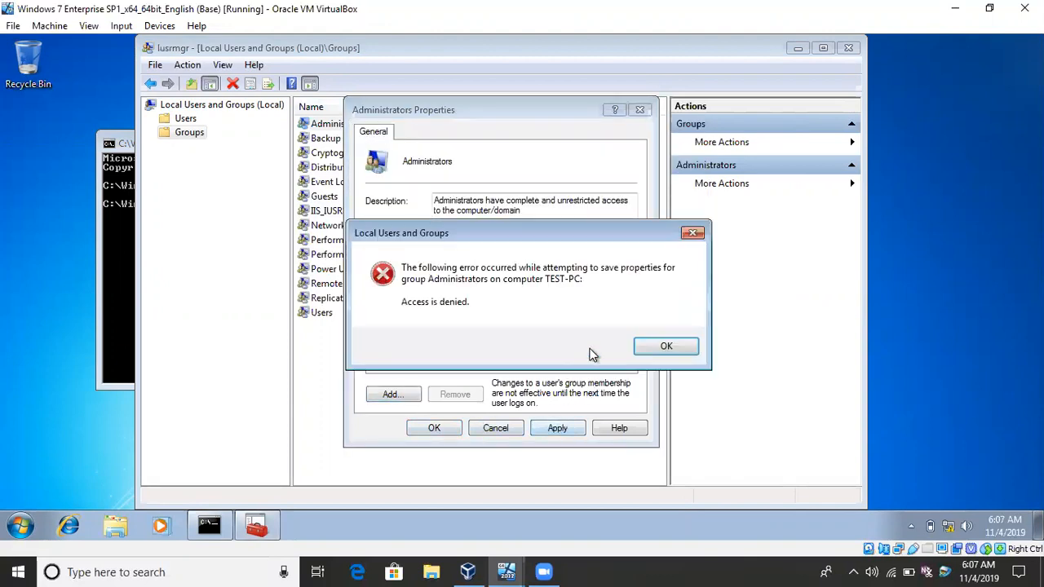
left_click(659, 351)
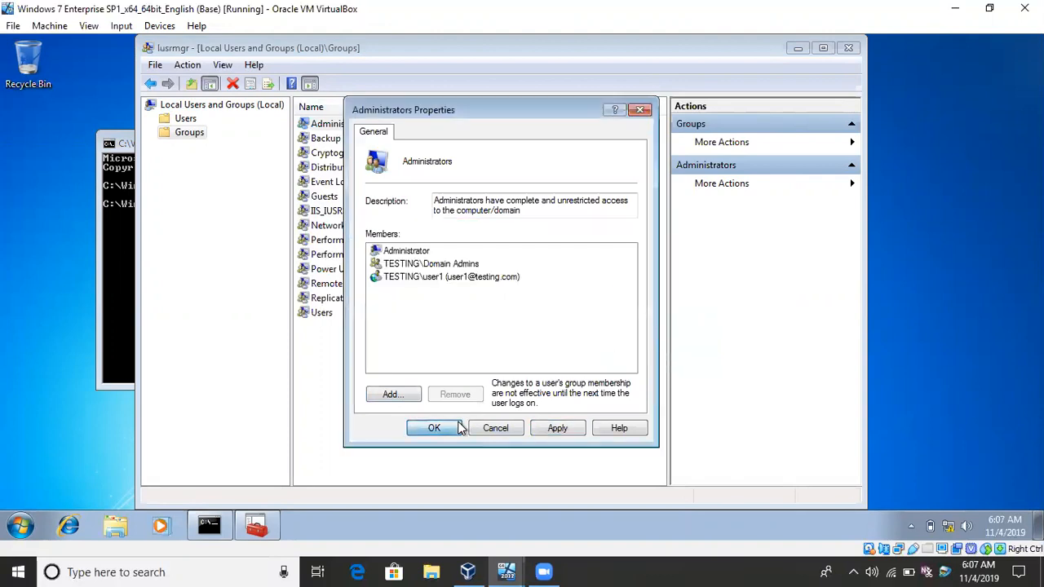
left_click(457, 429)
left_click(665, 349)
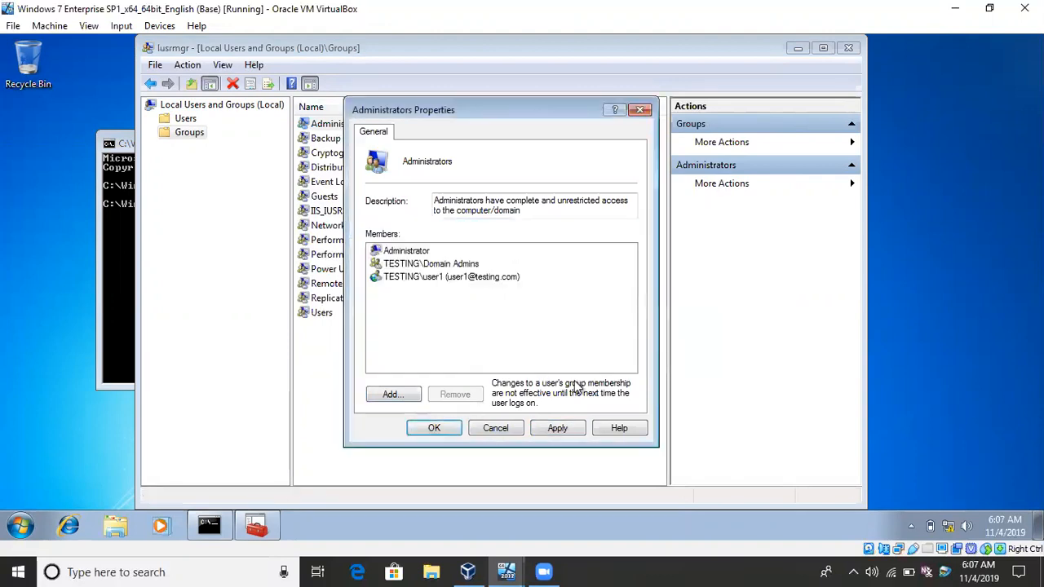
left_click(519, 427)
left_click(849, 48)
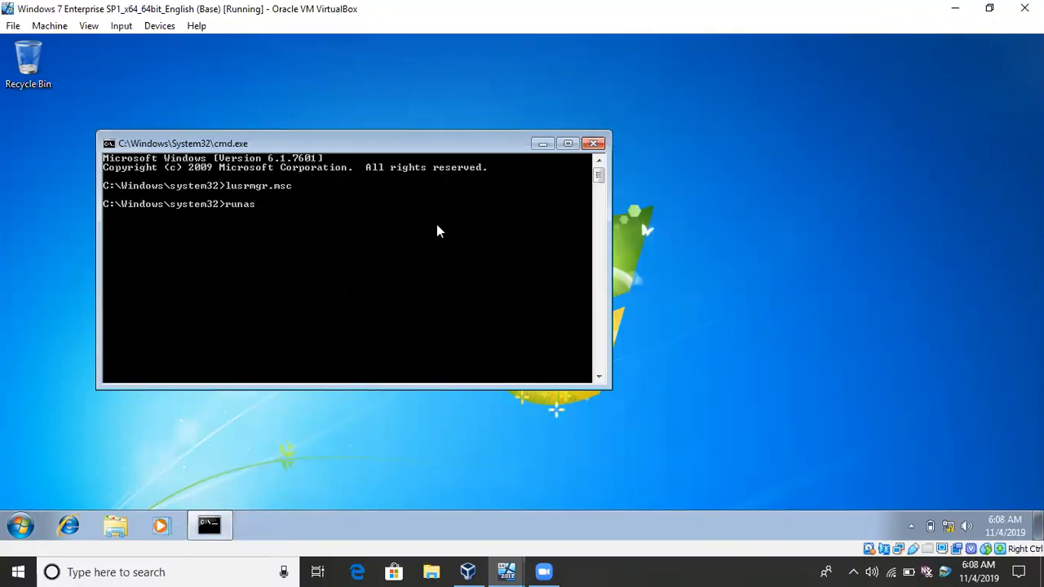
Try to run the command runas /user administrator in the command prompt.
type("/user administrator")
key("Return")
Correct the command to runas /user:administrator cmd, run it and enter the local administrator account's password.
key("Up")
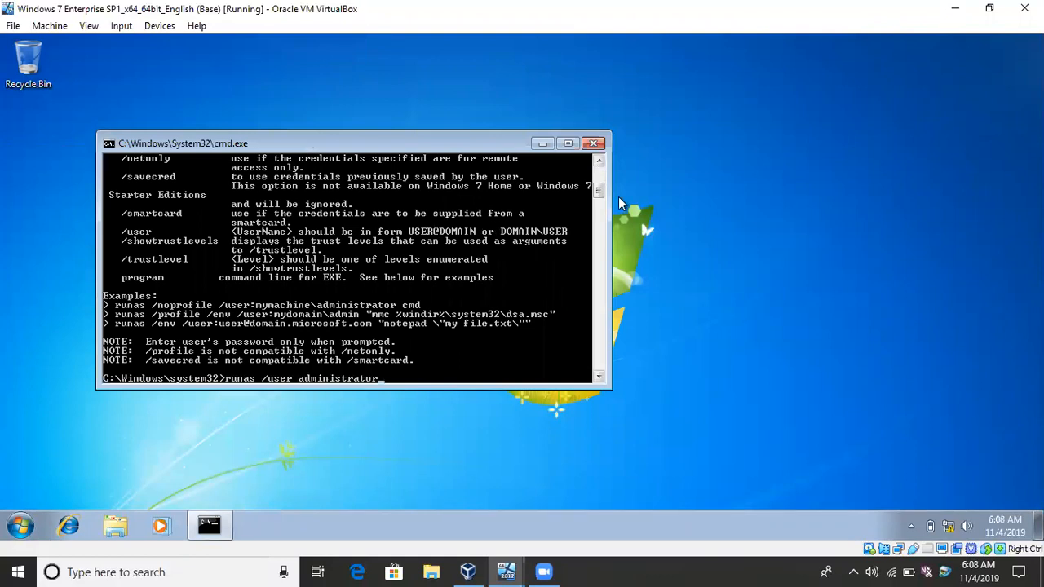
left_click_drag(602, 189, 600, 178)
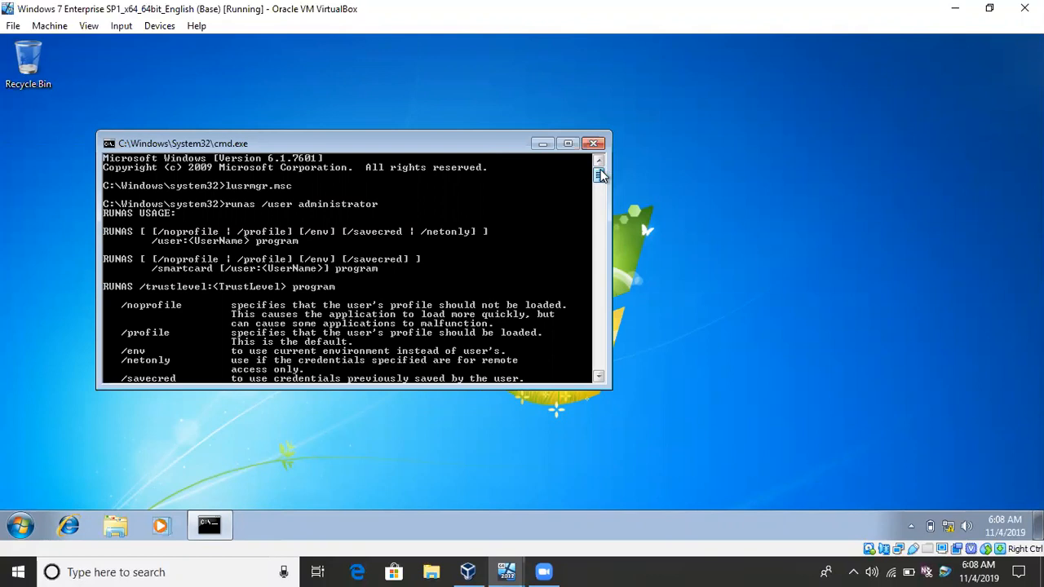
left_click_drag(600, 176, 601, 202)
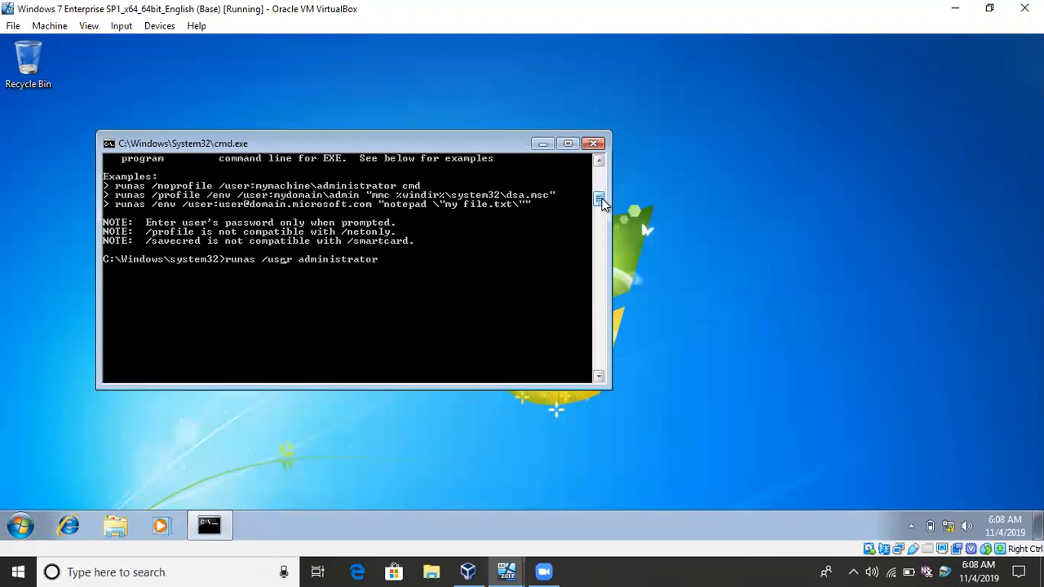
key("BackSpace")
type(":")
type("cmd")
key("Return")
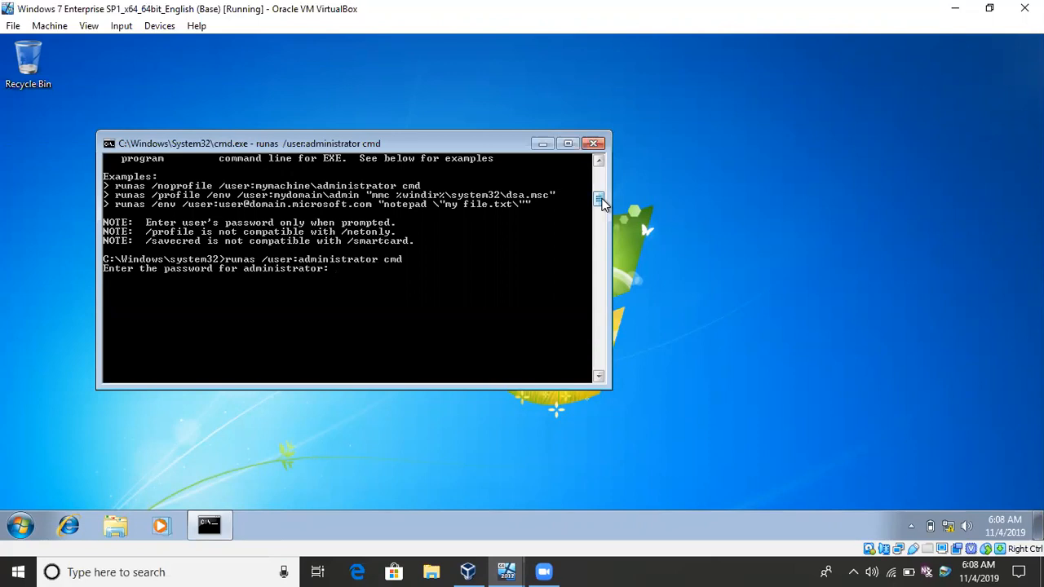
key("Return")
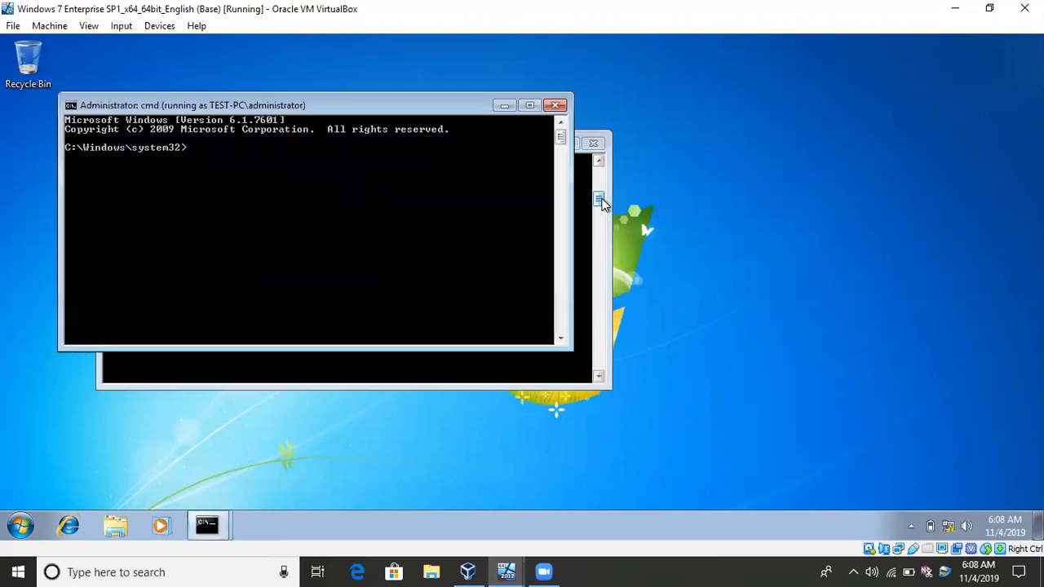
Launch lusrmgr.msc from the administrator's command prompt and open the properties of the Administrators group.
type("lusrmgr.msc")
key("Return")
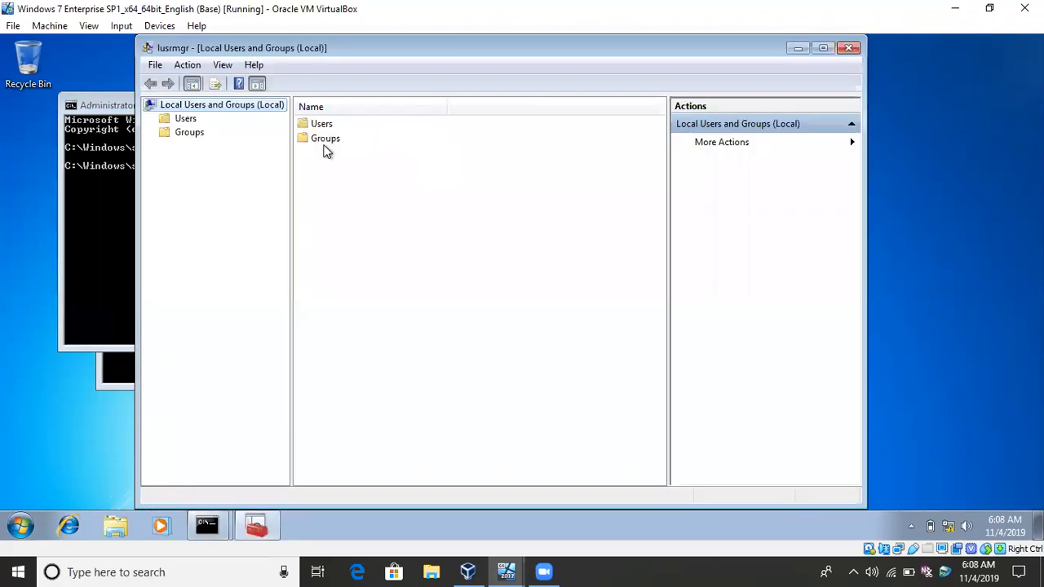
double_click(325, 143)
left_click(342, 137)
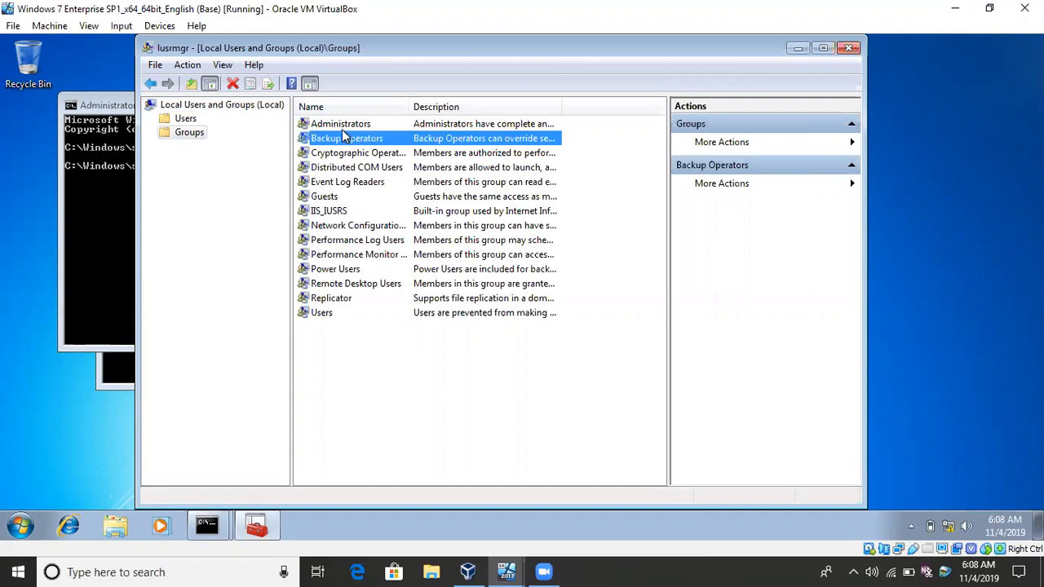
double_click(342, 134)
left_click(635, 114)
left_click(334, 128)
double_click(336, 124)
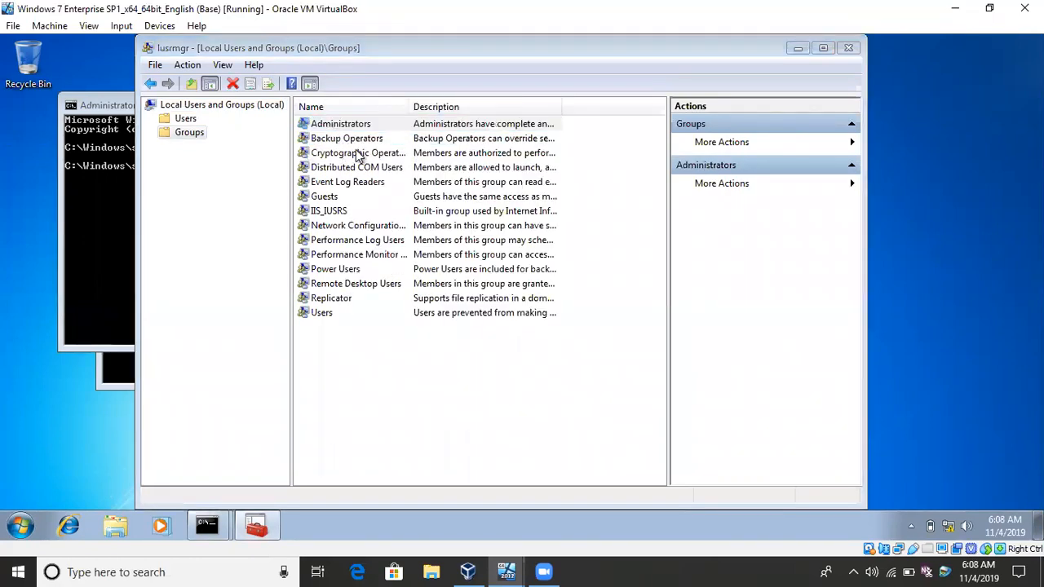
Begin adding a member to the Administrators group and try to check the name user1 in testing.com.
left_click(413, 395)
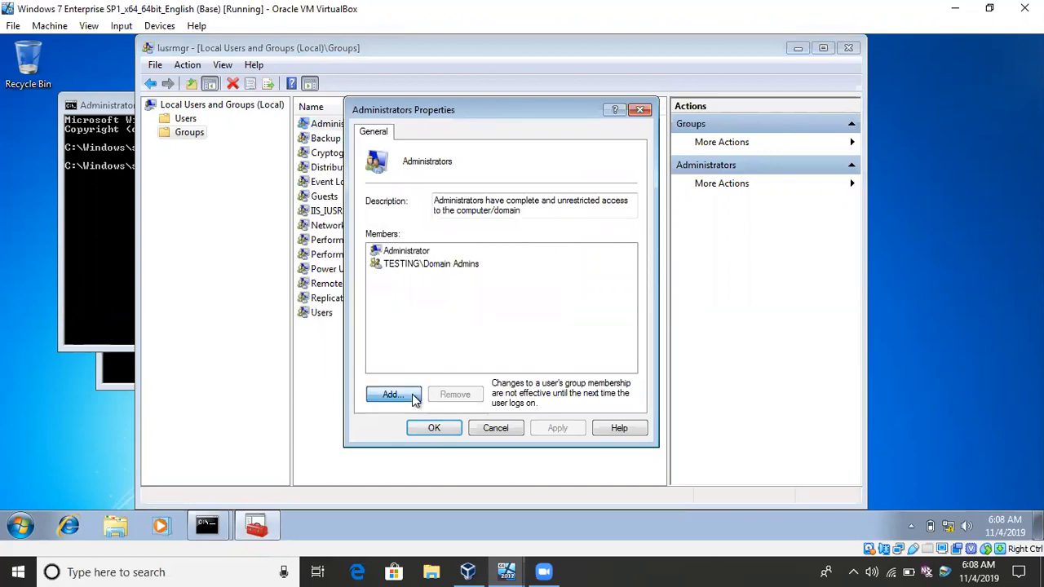
type("user1")
left_click(658, 250)
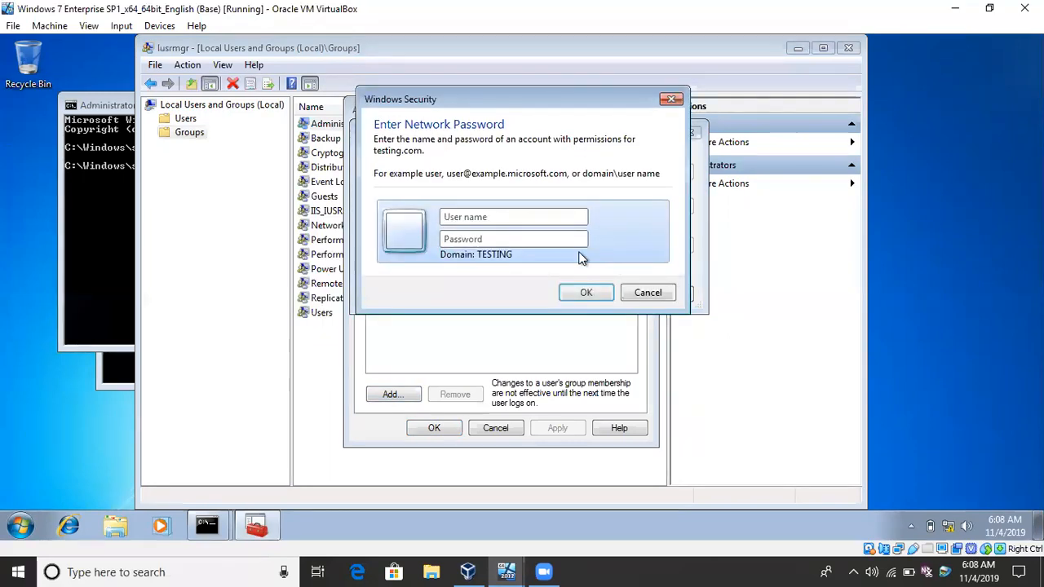
left_click(648, 292)
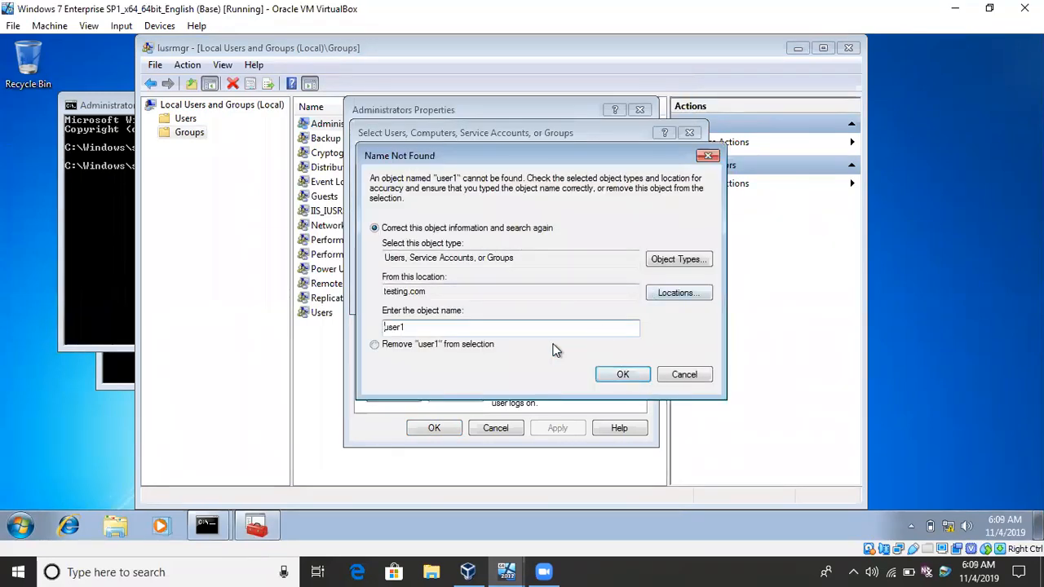
left_click(683, 374)
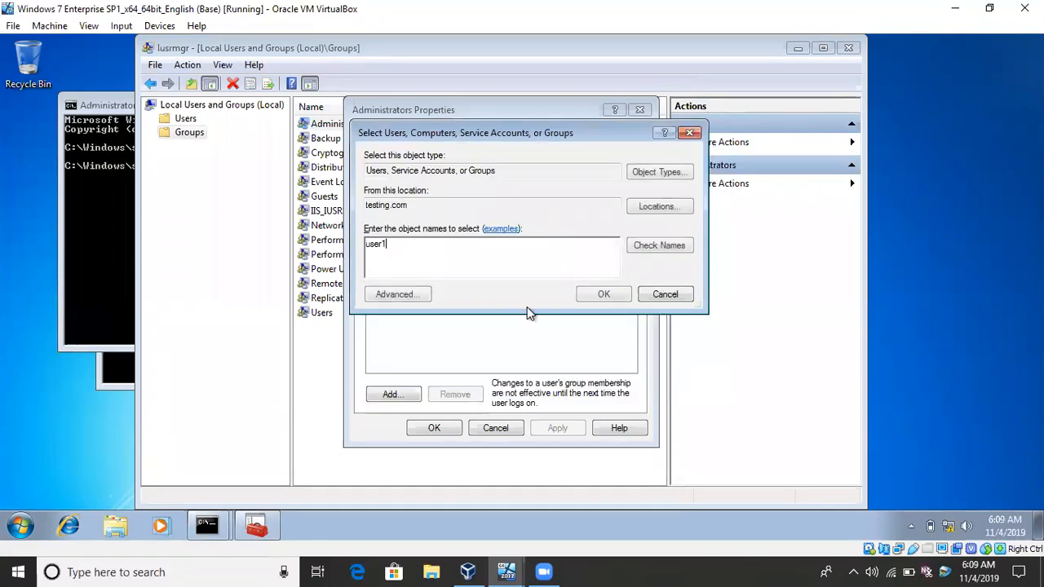
Extend user1 to its full logon name in testing.com and authorize the lookup with the domain administrator's user name and password.
type("@")
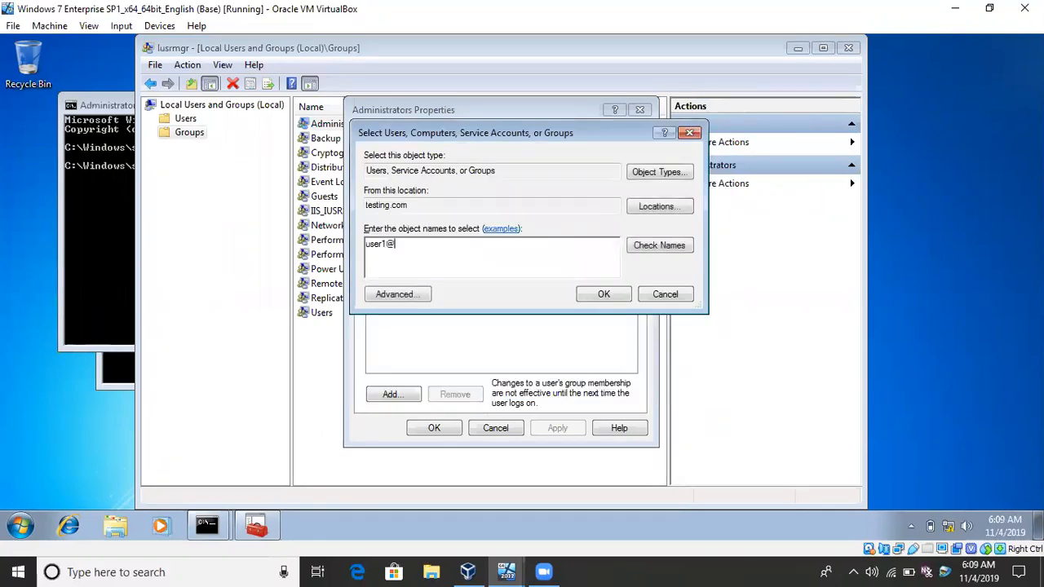
type("testing.com")
left_click(605, 296)
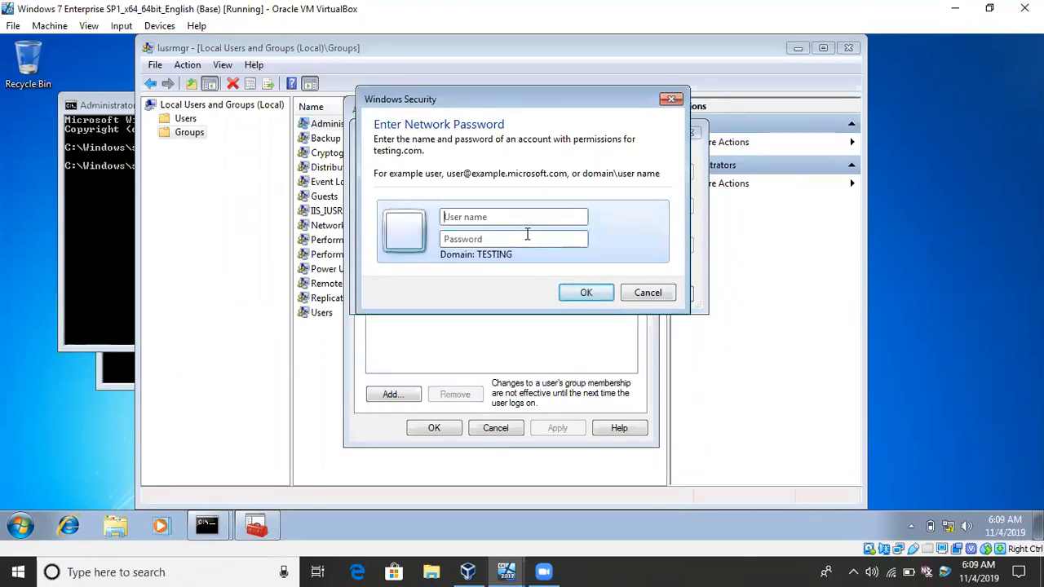
type("admi")
type("*********")
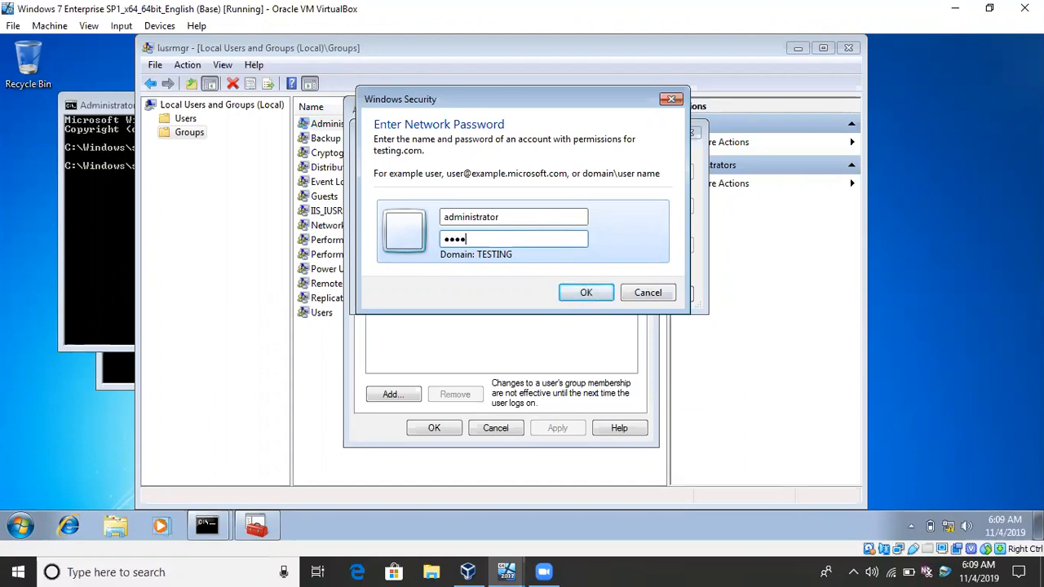
type("*")
key("Return")
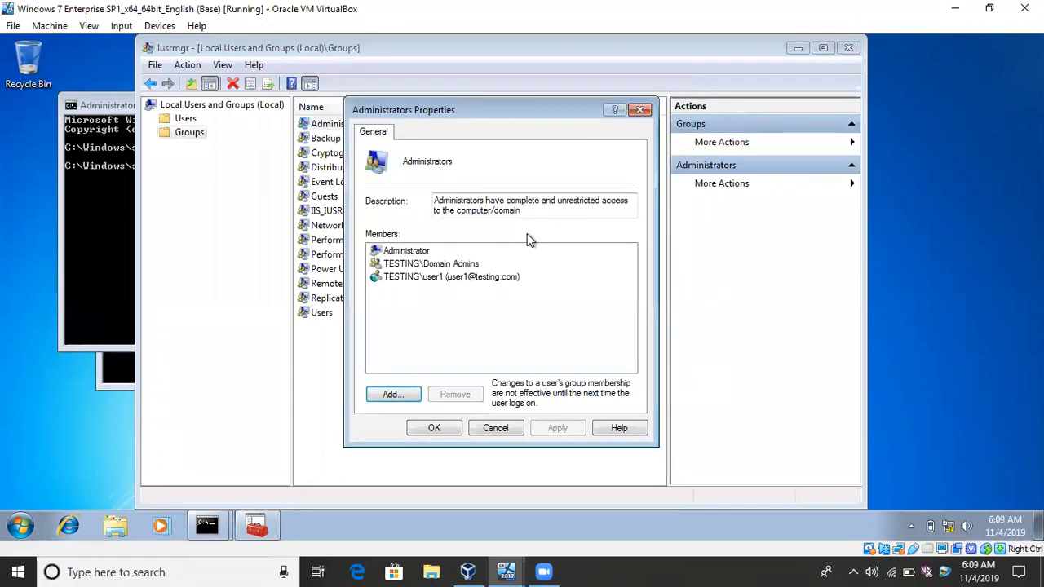
Apply the membership of TESTING\user1 in the local Administrators group and close the group's properties.
left_click(485, 277)
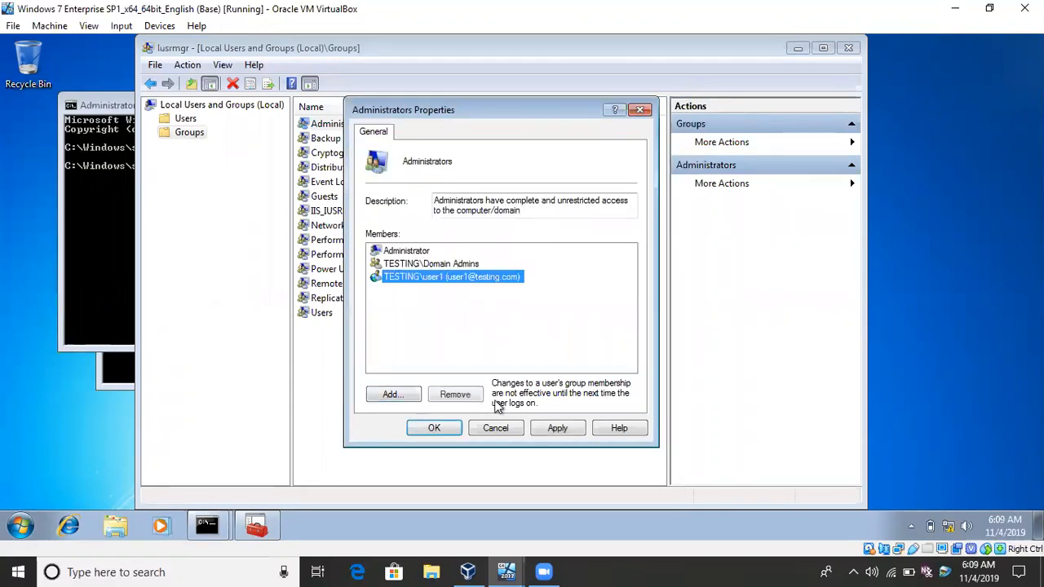
left_click(579, 428)
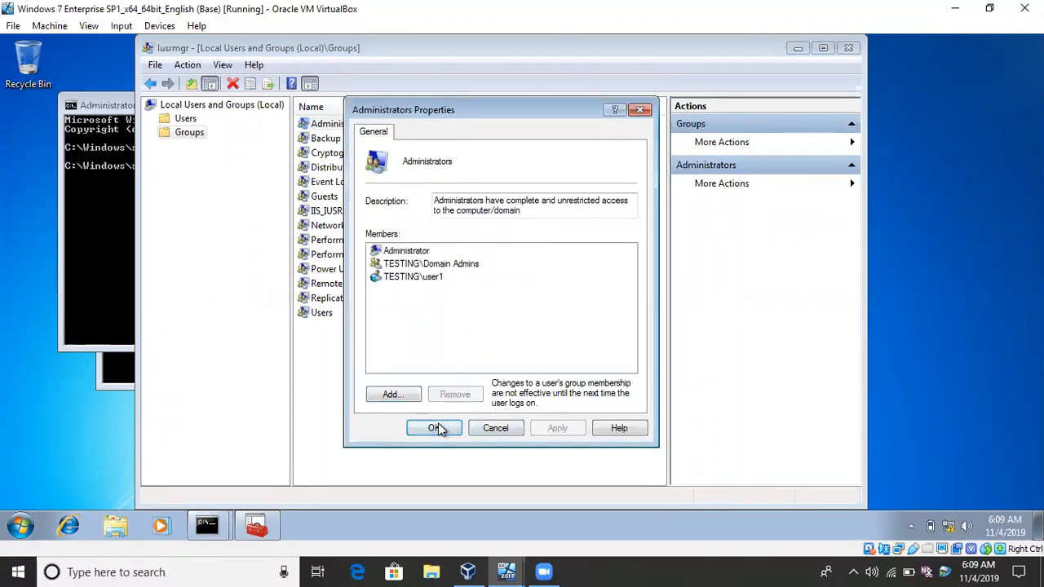
left_click(438, 426)
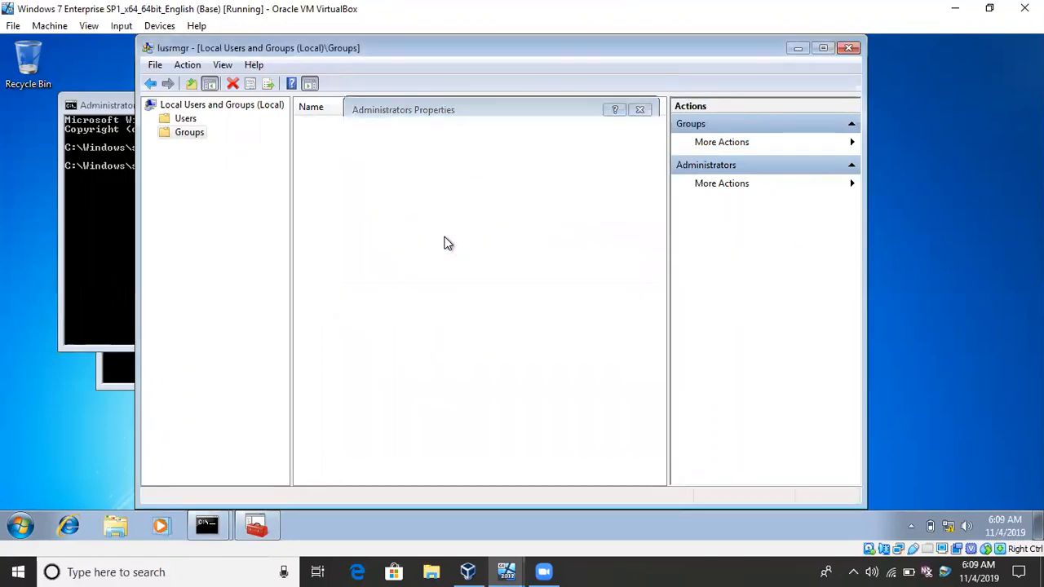
Close Local Users and Groups and both command prompt windows, and log user1 off the Windows 7 machine.
left_click(848, 48)
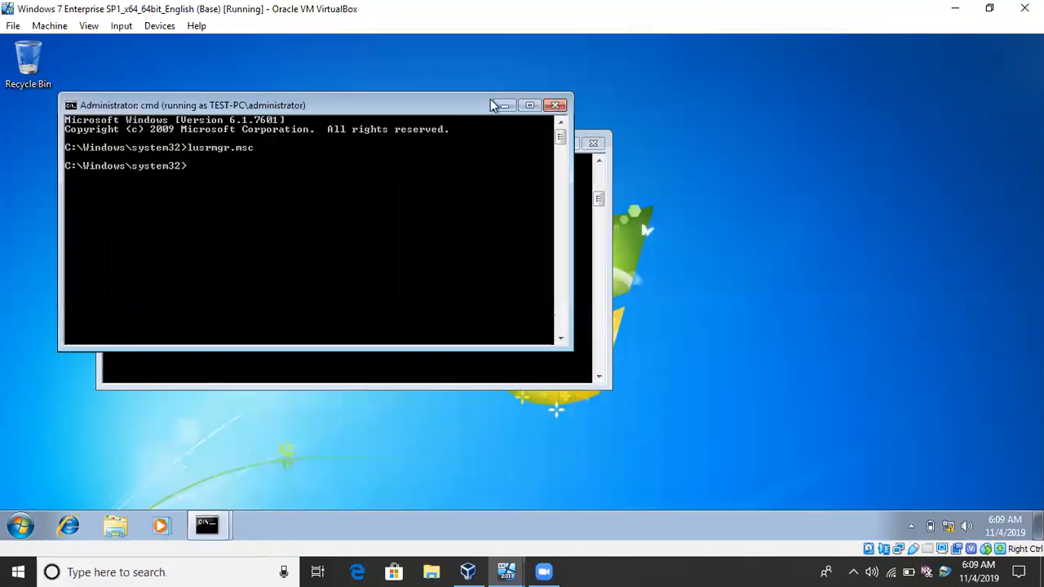
left_click(555, 106)
left_click(594, 143)
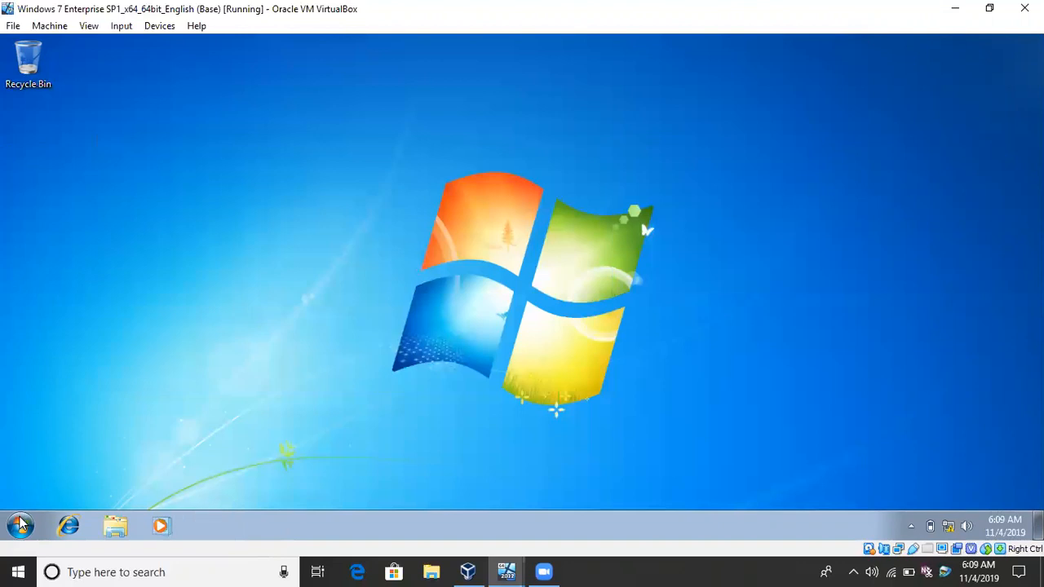
left_click(20, 526)
left_click(265, 486)
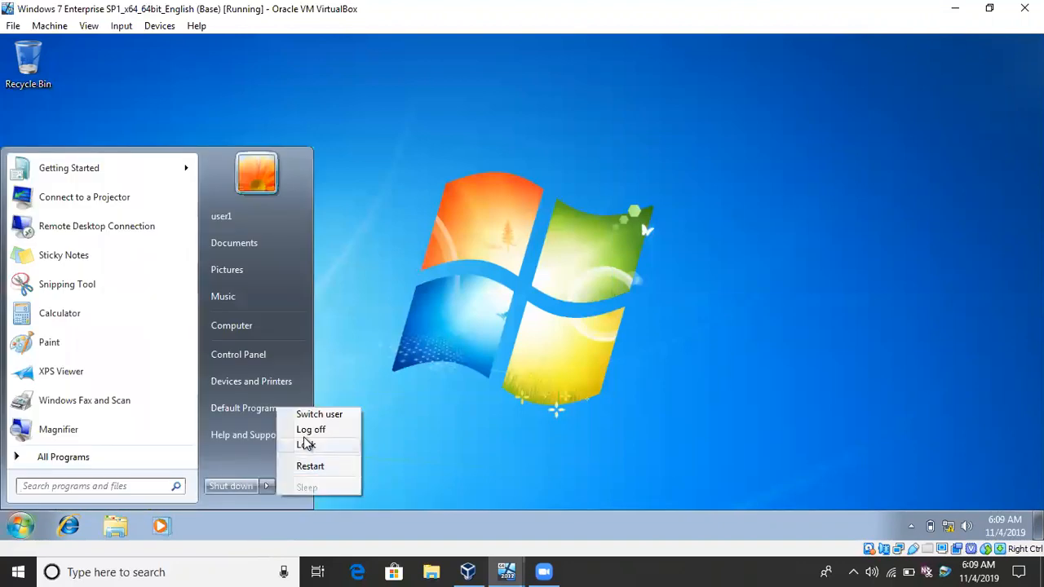
left_click(303, 435)
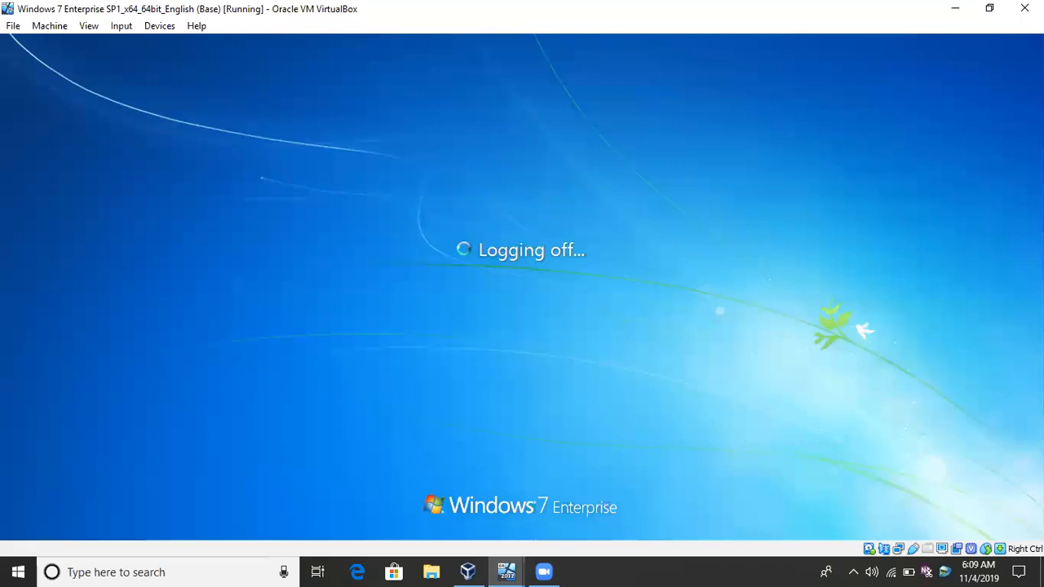
Switch to the Windows Server 2012 R2 virtual machine and open DHCP Manager for the DHCP server from Server Manager.
mouse_move(507, 572)
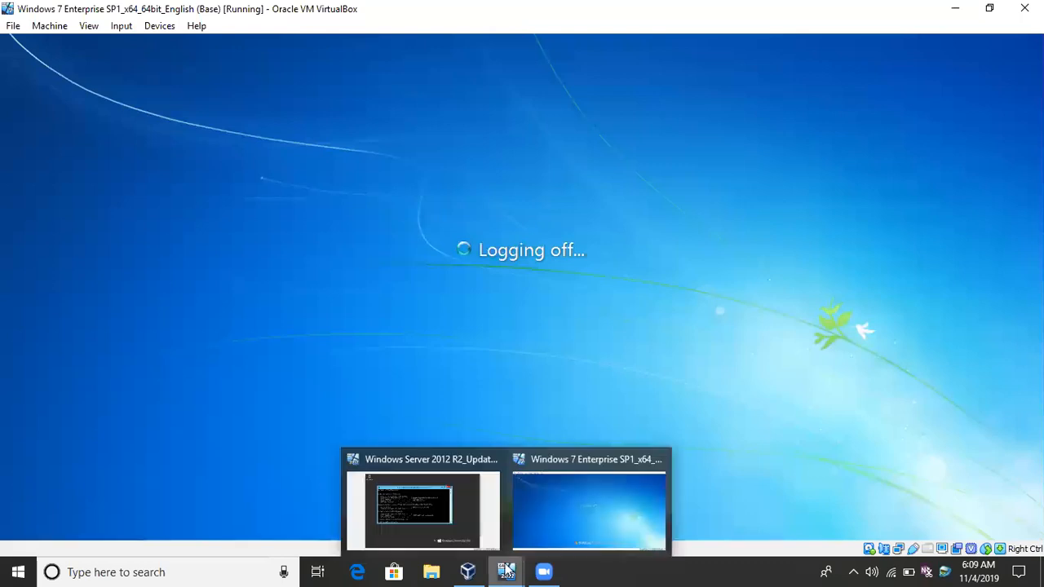
left_click(462, 515)
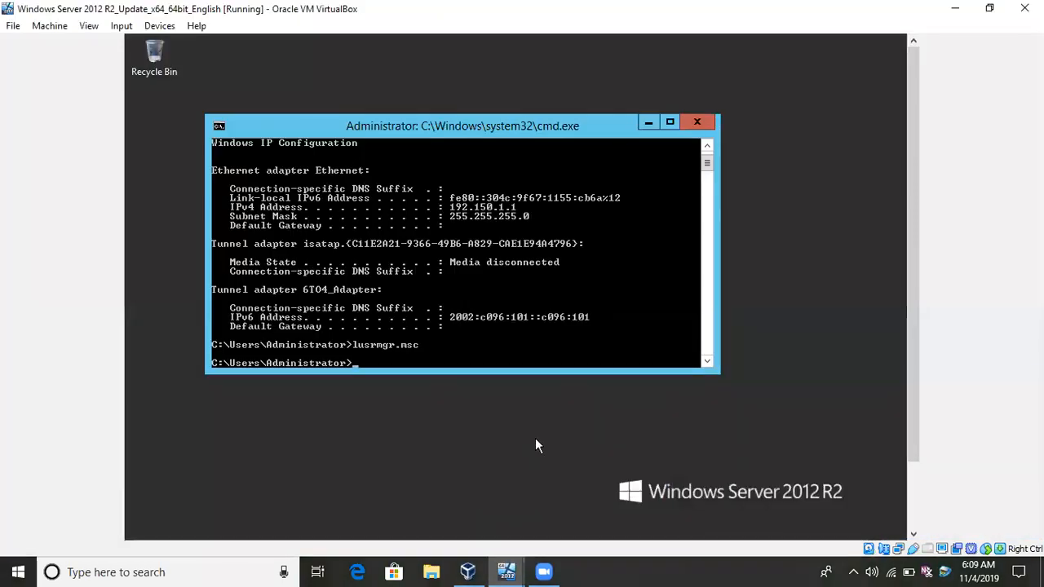
left_click_drag(916, 172, 914, 286)
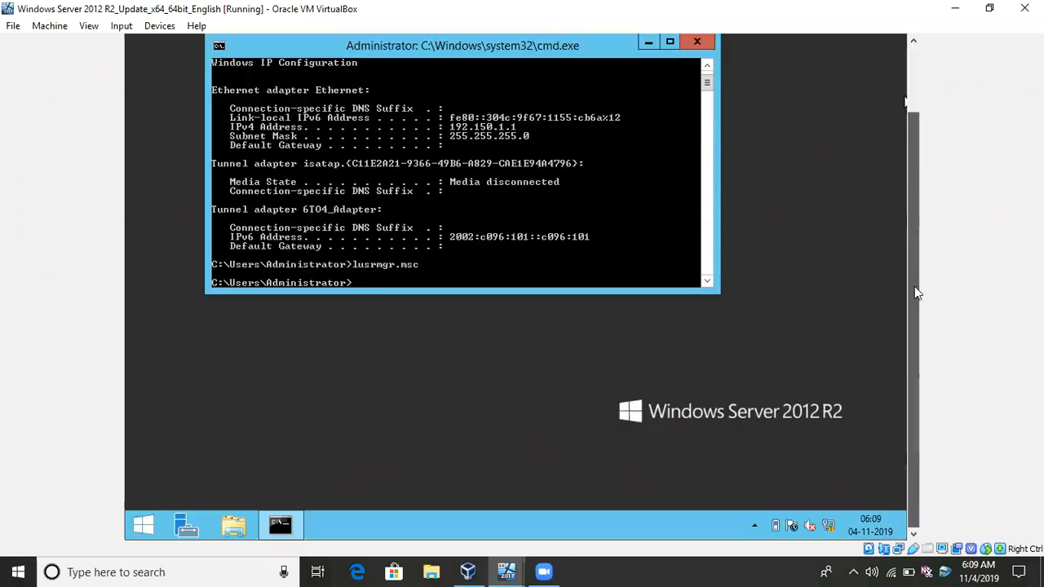
left_click(202, 529)
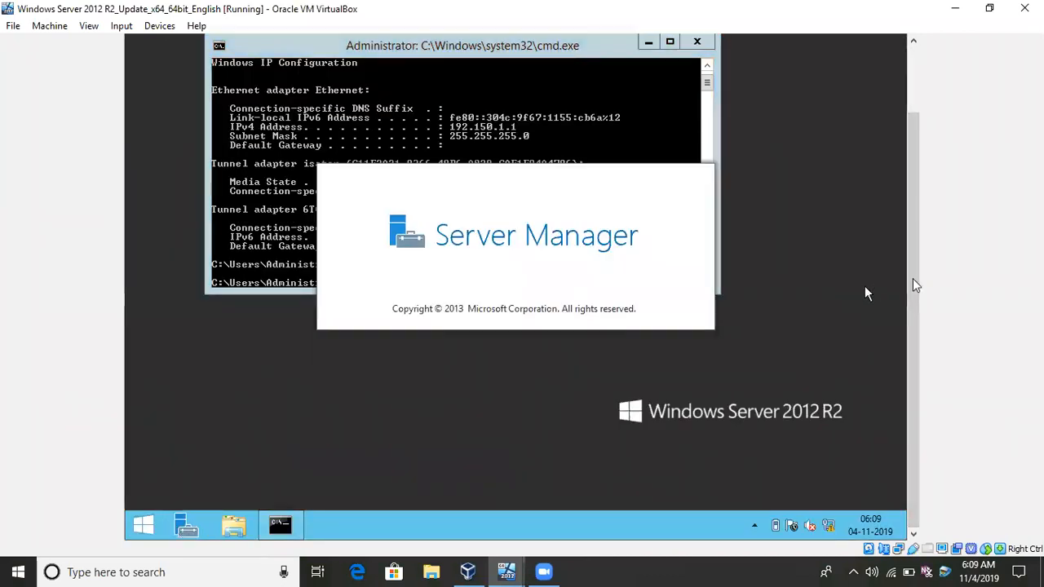
left_click_drag(910, 277, 911, 190)
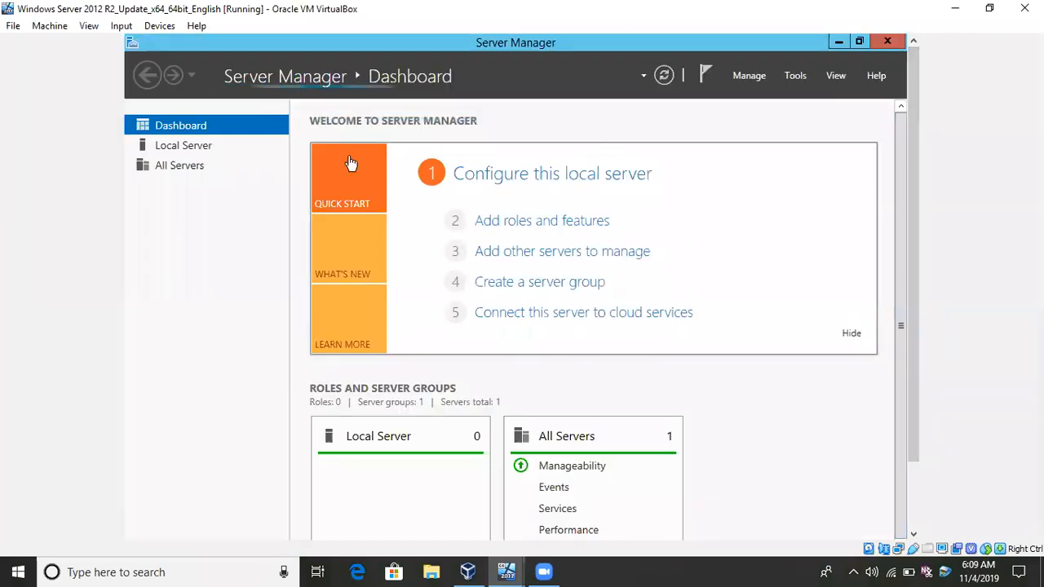
left_click(802, 77)
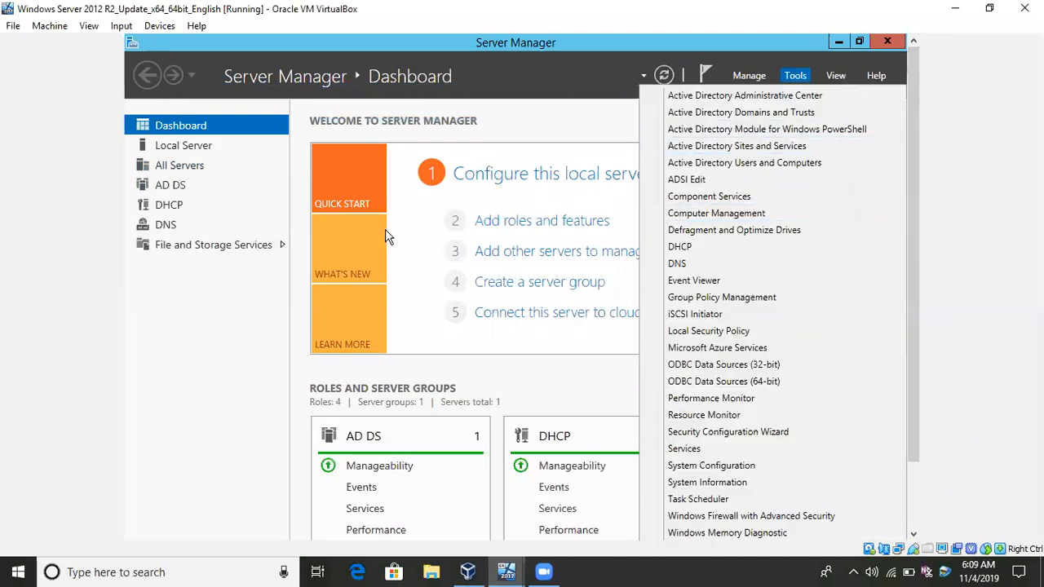
left_click(161, 212)
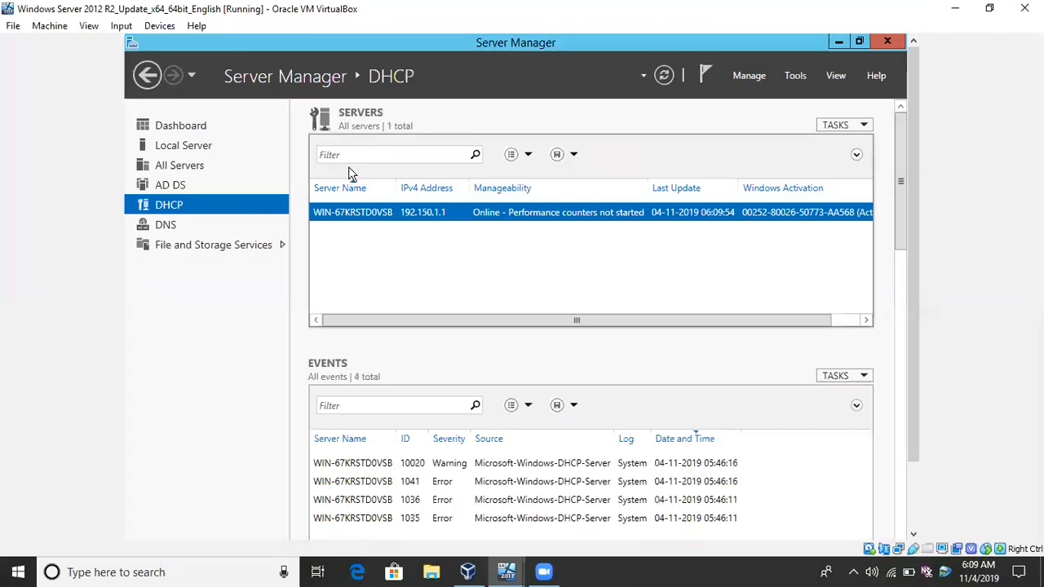
right_click(350, 214)
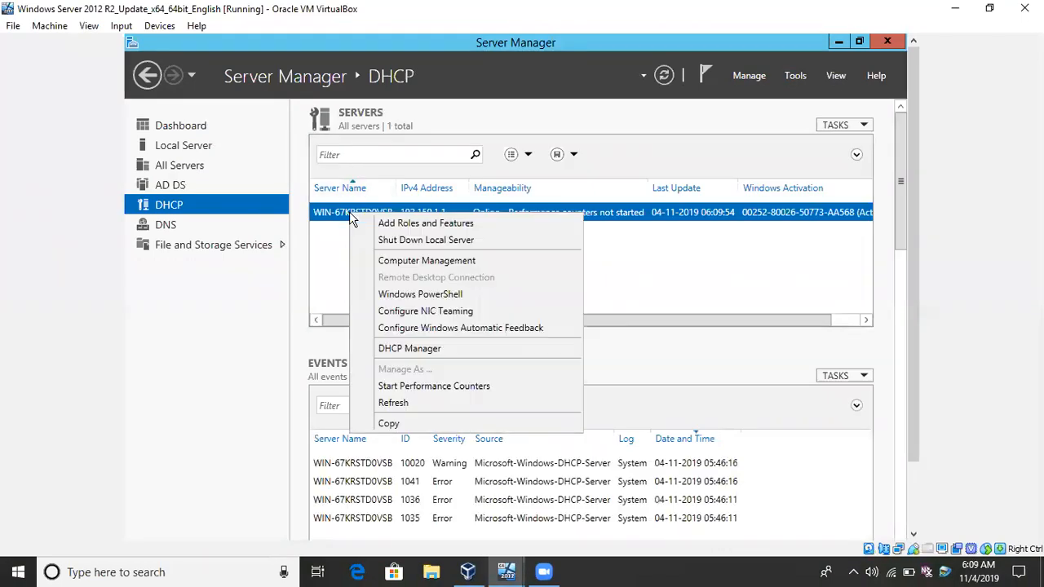
left_click(404, 349)
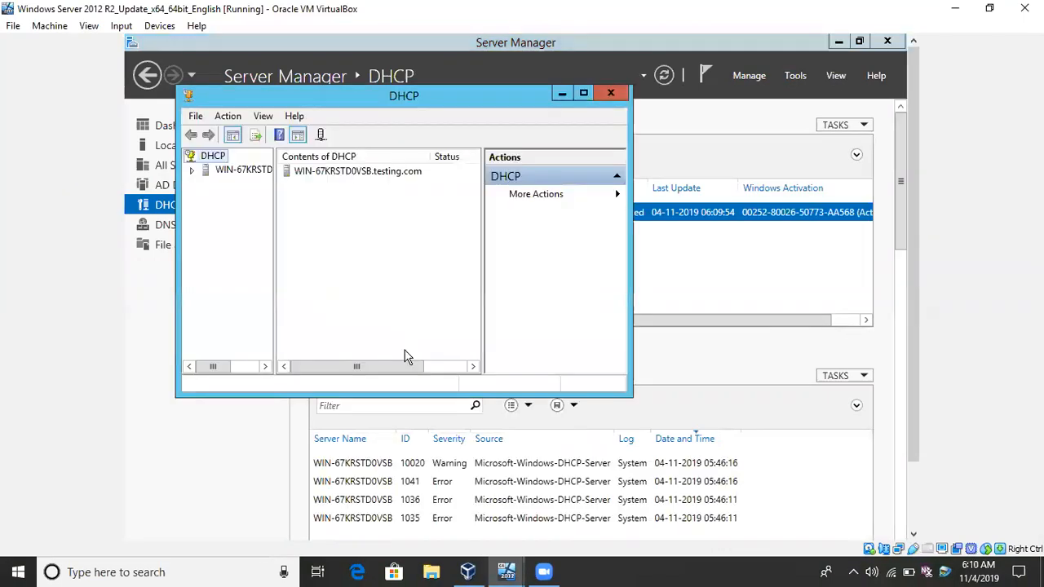
Examine the address leases of the IPv4 scope [192.150.1.0] iprange in the maximized DHCP console.
double_click(314, 174)
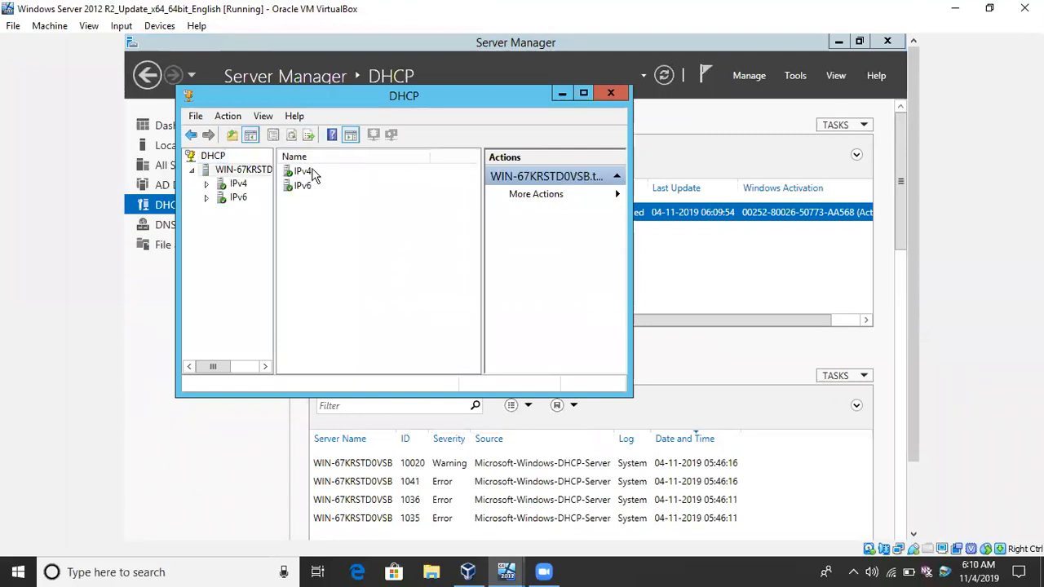
double_click(307, 172)
left_click(325, 178)
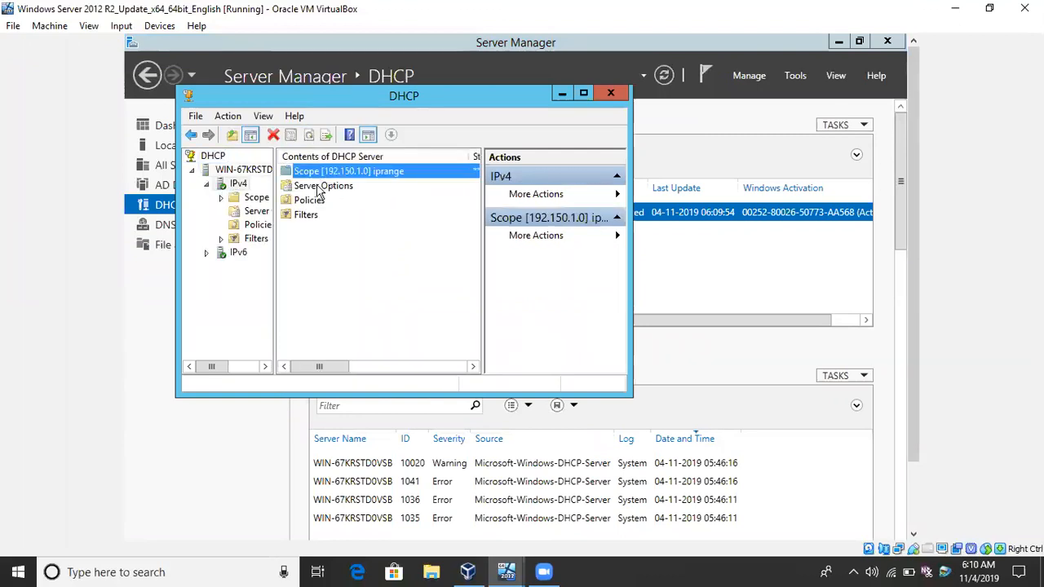
double_click(319, 174)
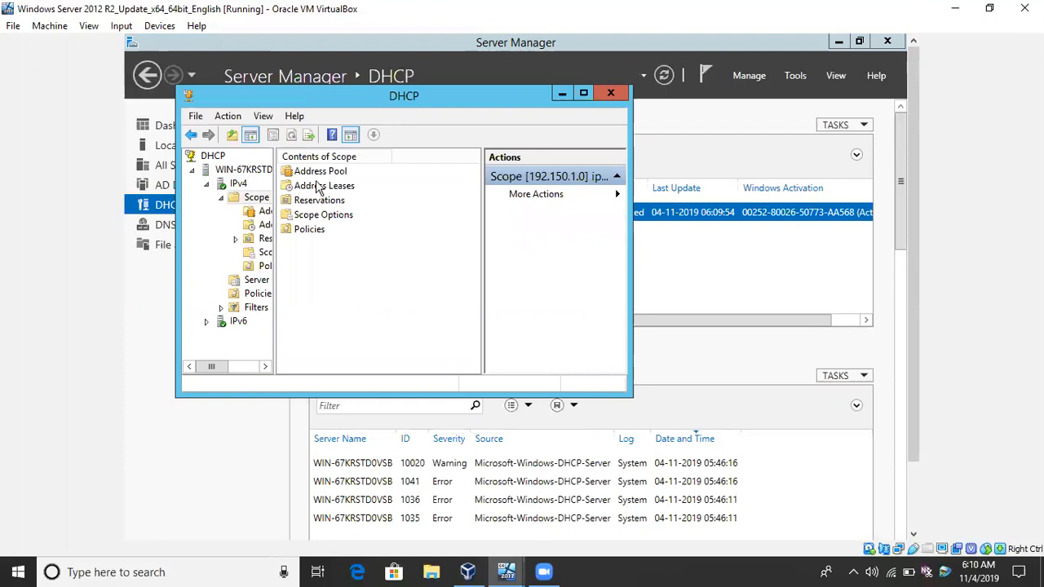
double_click(320, 186)
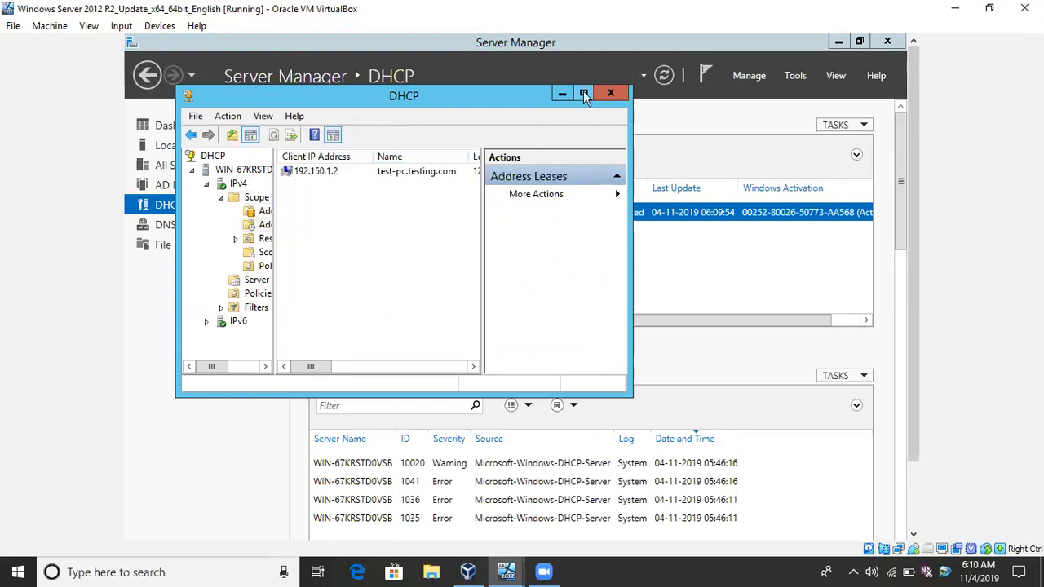
left_click(583, 93)
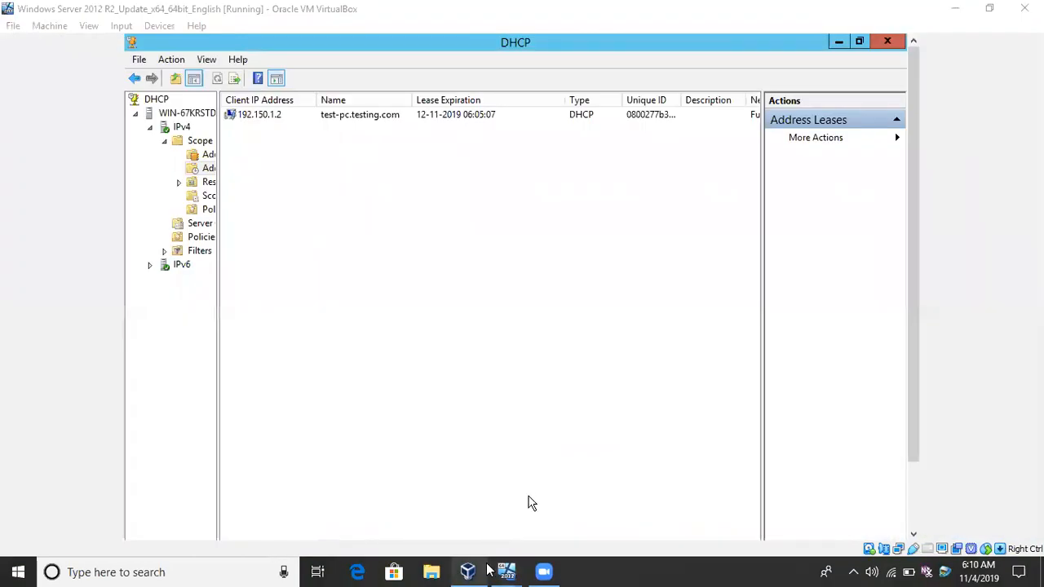
Switch back to the Windows 7 virtual machine and bring up the logon password prompt for TESTING\user1.
left_click(494, 570)
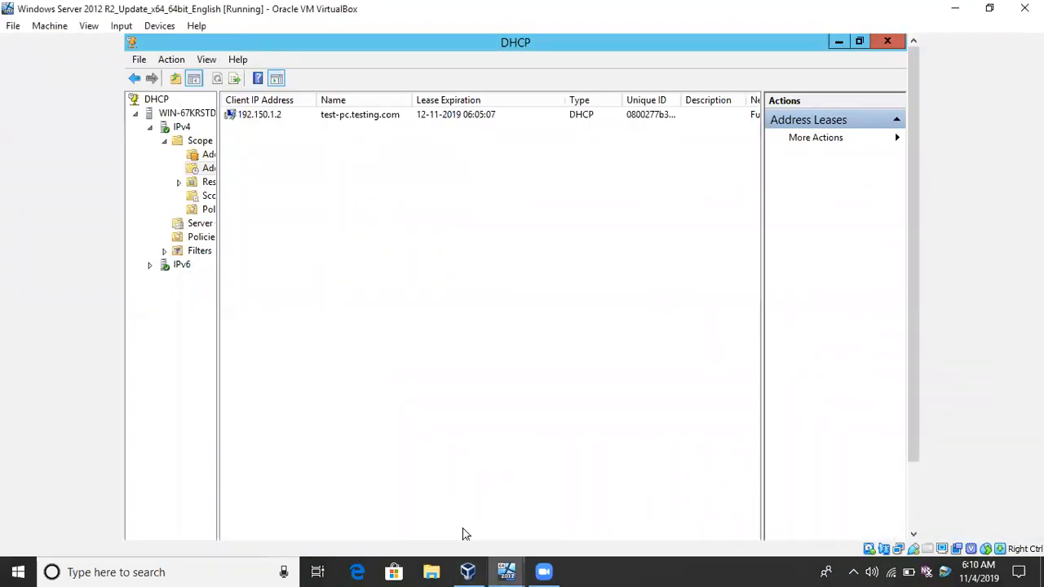
right_click(508, 570)
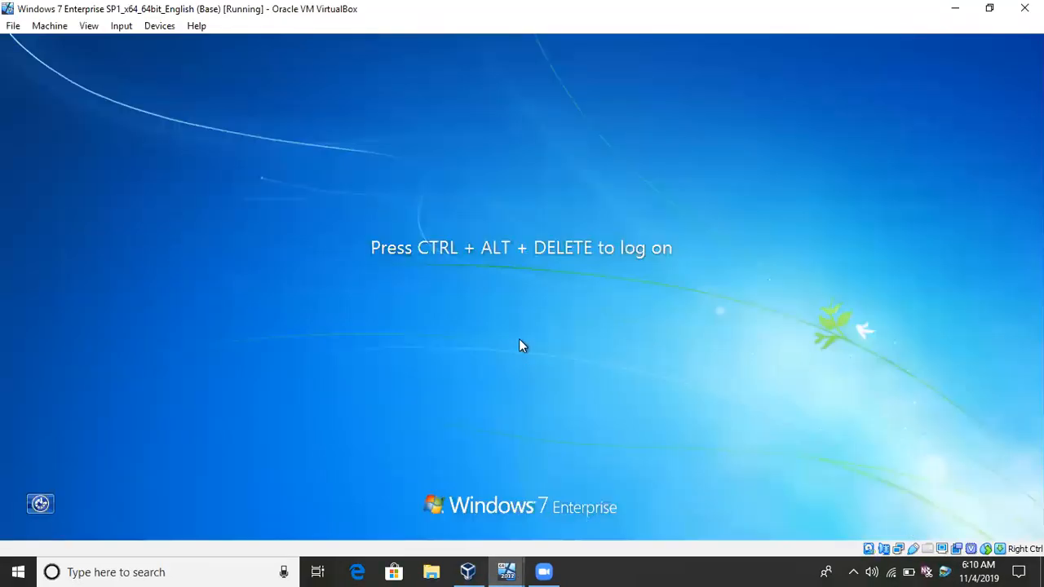
left_click(120, 25)
mouse_move(156, 44)
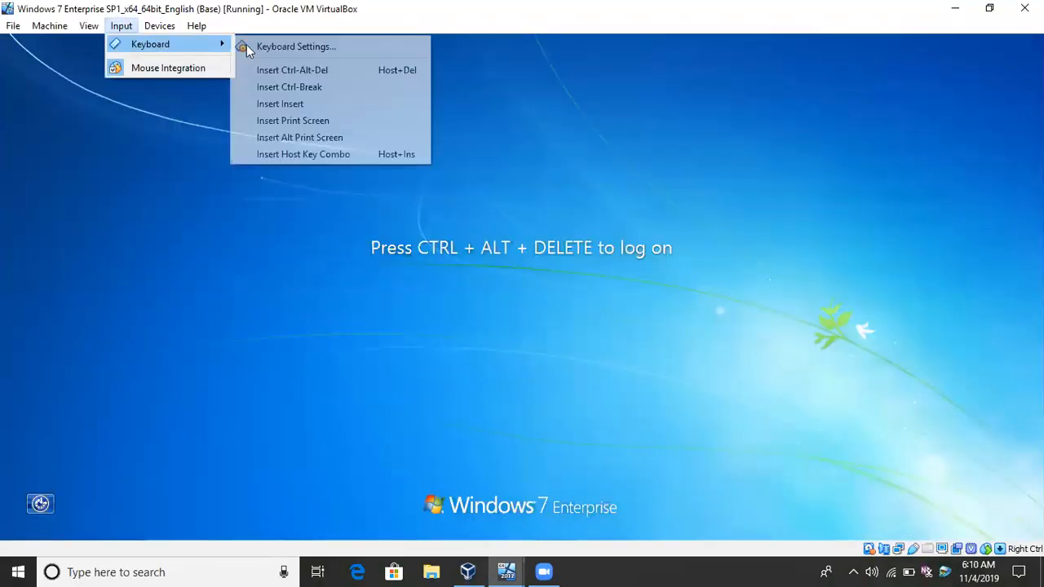
left_click(293, 69)
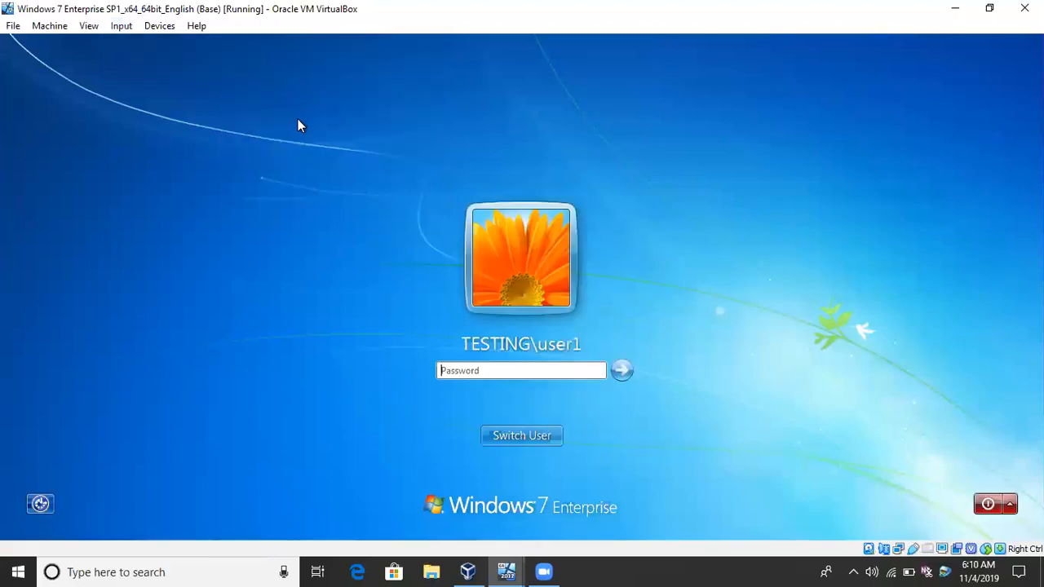
Try to log on as TESTING\user1 with the account password and dismiss the logon message.
type("**********")
key("Return")
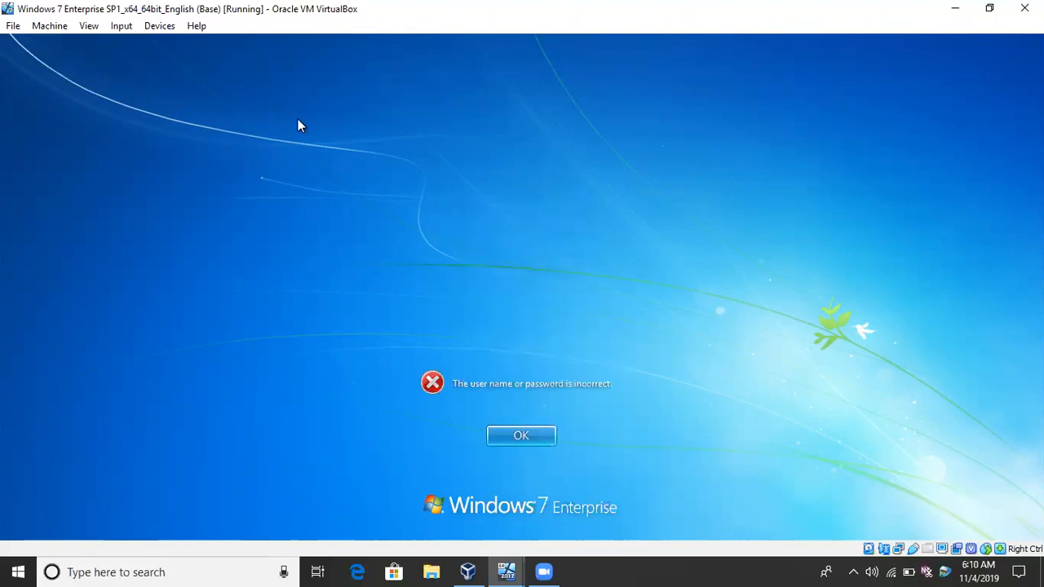
key("Return")
Re-enter the account password for TESTING\user1 and log on to the Windows 7 desktop.
type("**")
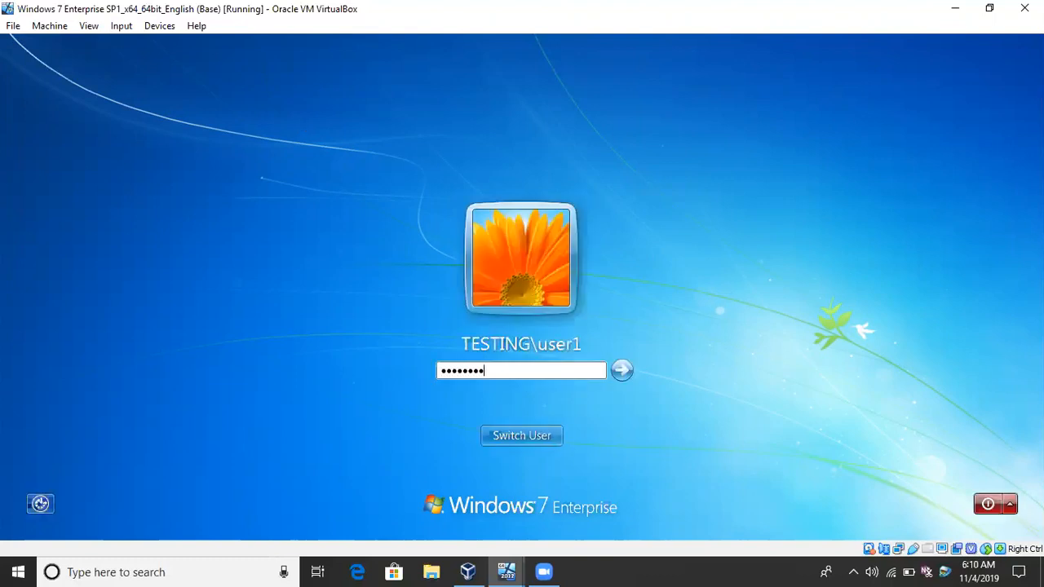
type("*********")
key("Return")
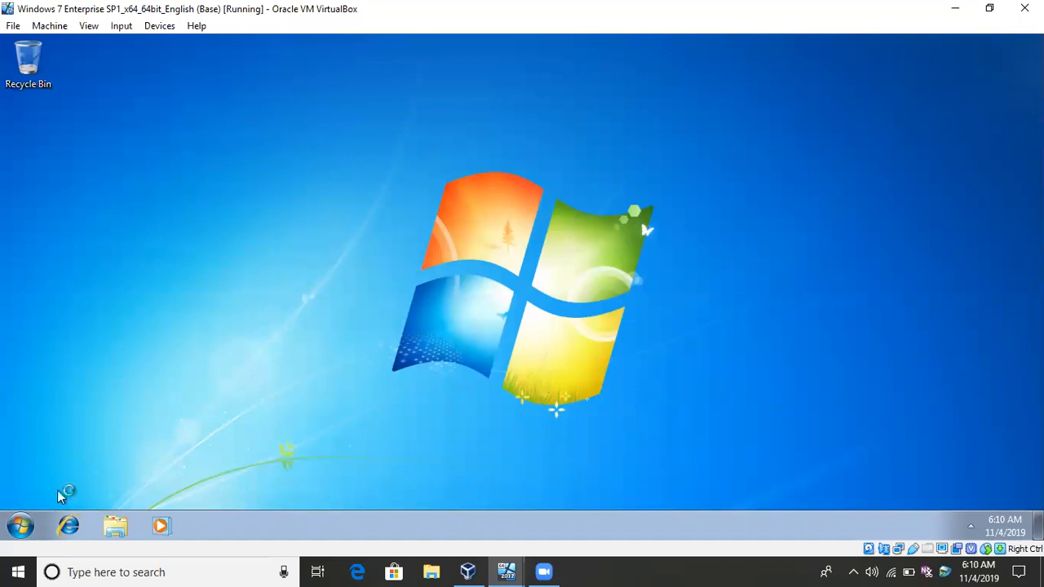
left_click(20, 526)
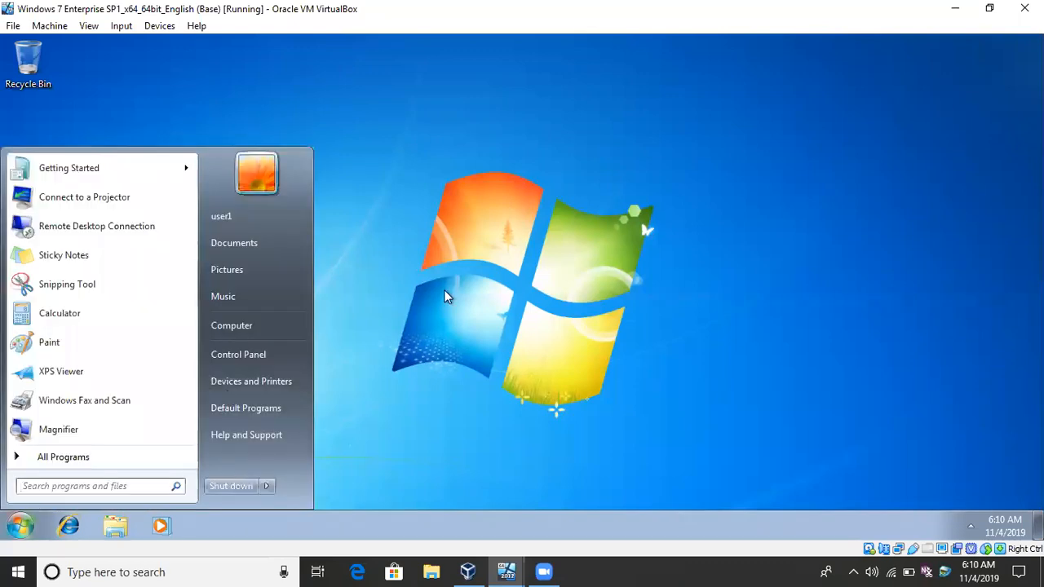
left_click(397, 325)
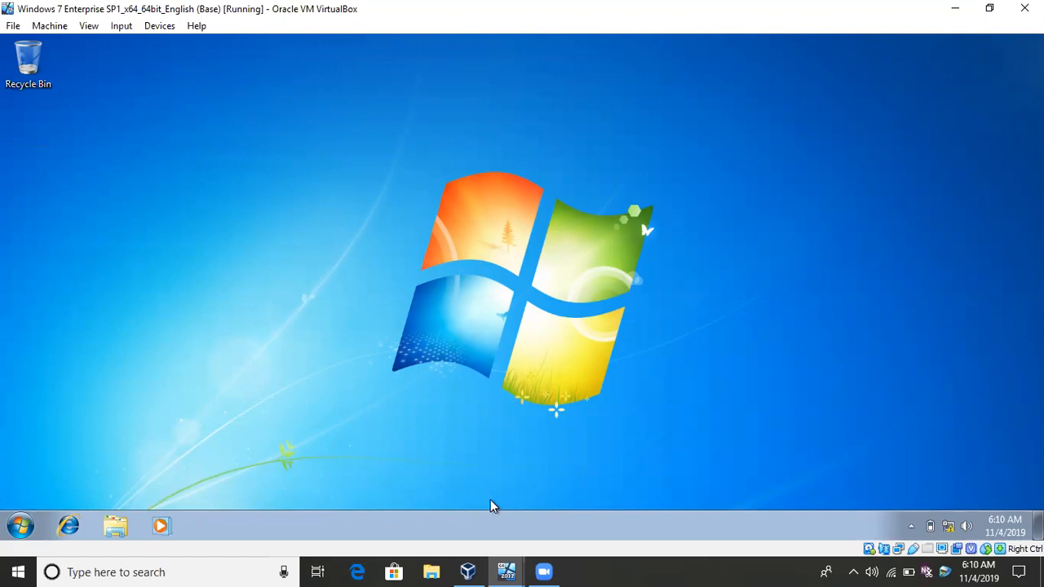
Check the Adapter 1 network settings of the Windows 7 virtual machine and close them without changes.
right_click(901, 550)
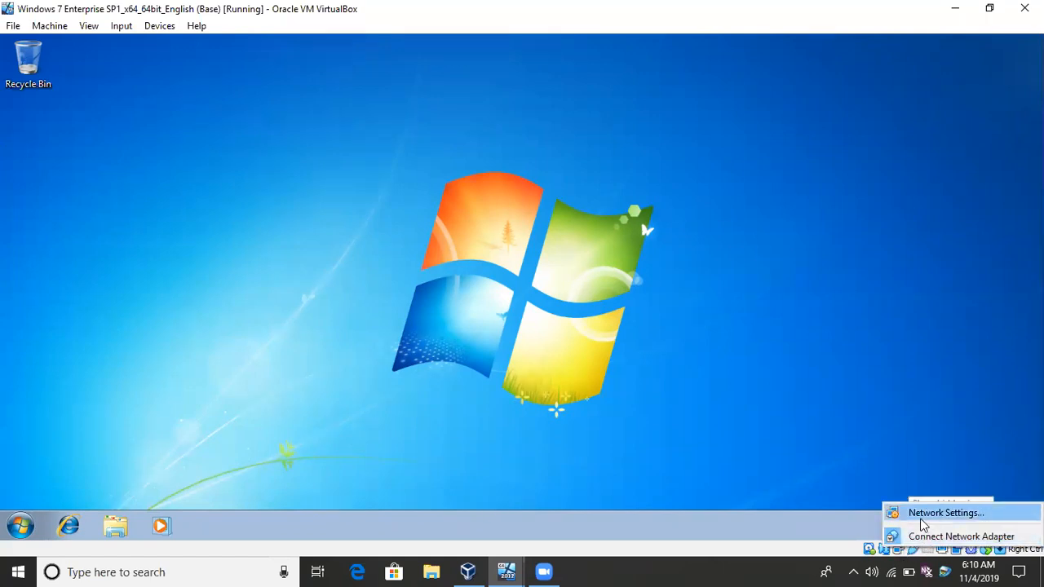
left_click(921, 519)
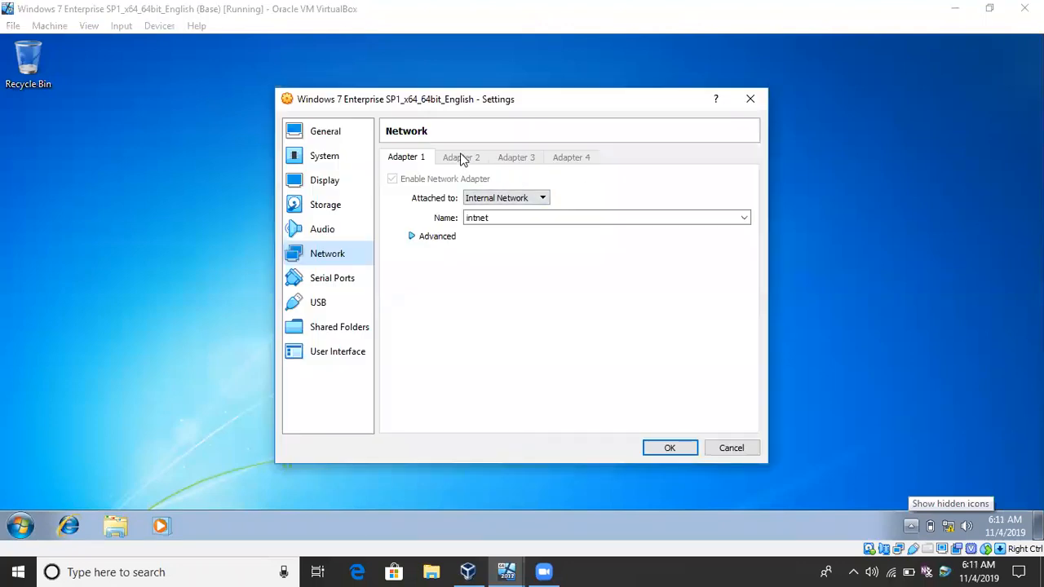
left_click(750, 99)
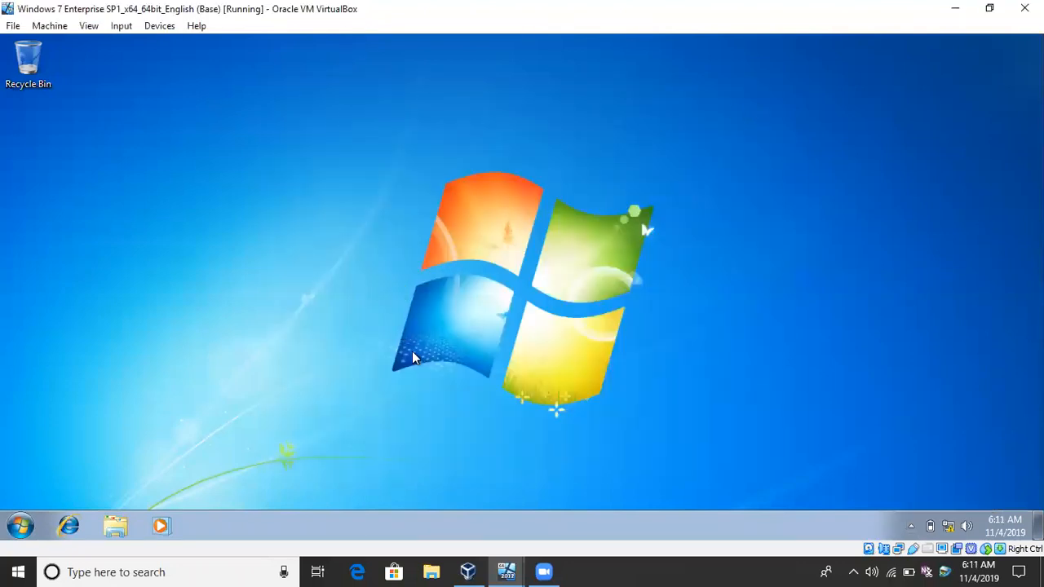